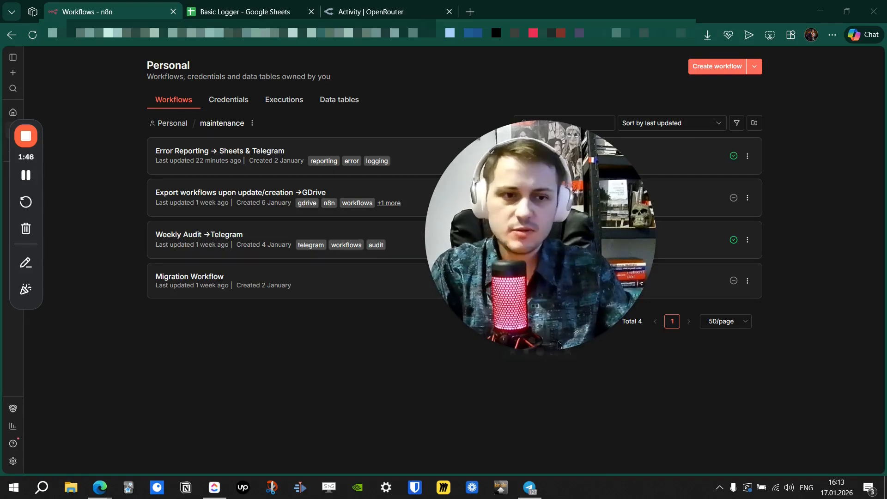
Open the 'Error Reporting → Sheets & Telegram' workflow from the maintenance folder's list.
{"action": "left_click_drag", "start_coordinate": [577, 247], "coordinate": [783, 333]}
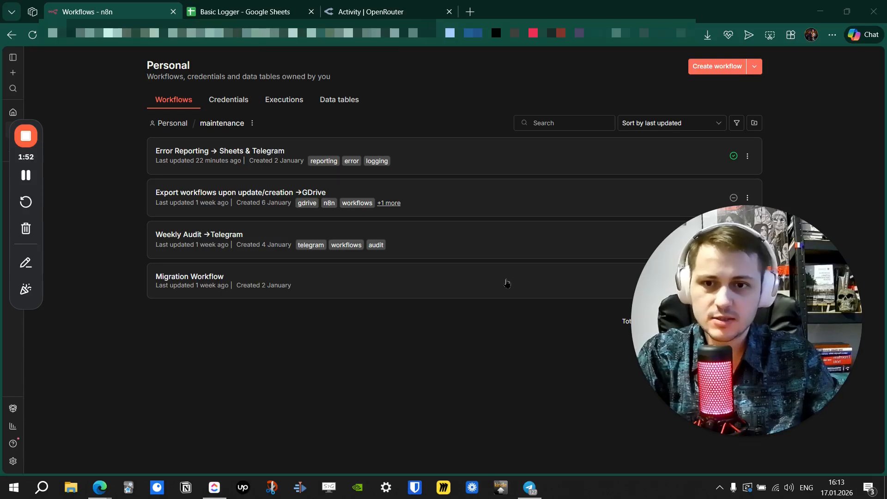
{"action": "left_click", "coordinate": [256, 162]}
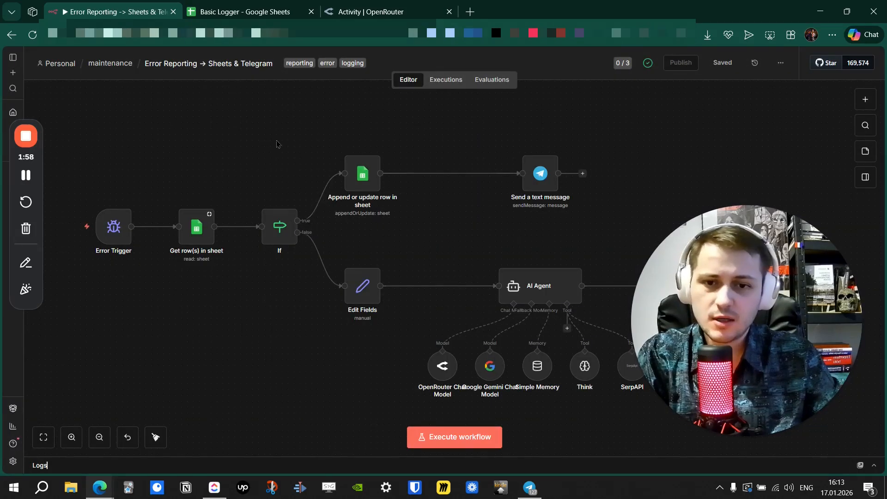
{"action": "scroll", "coordinate": [282, 125], "scroll_direction": "down", "scroll_amount": 2}
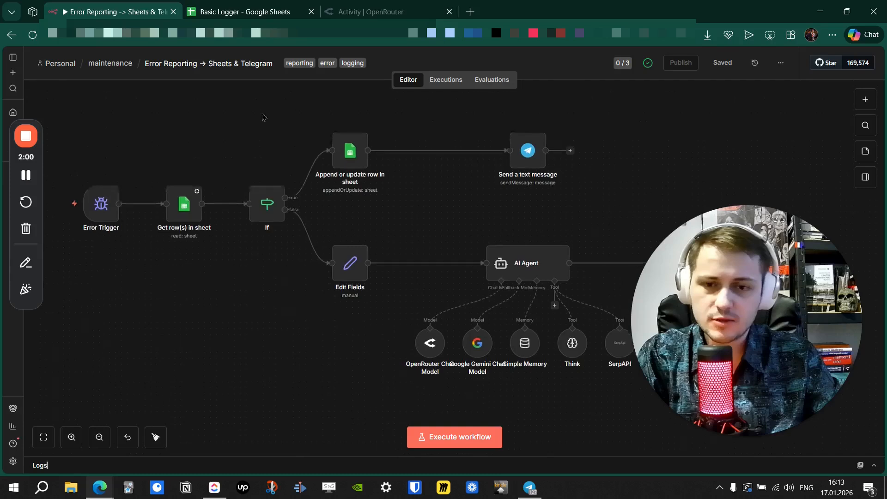
{"action": "scroll", "coordinate": [209, 112], "scroll_direction": "down", "scroll_amount": 1}
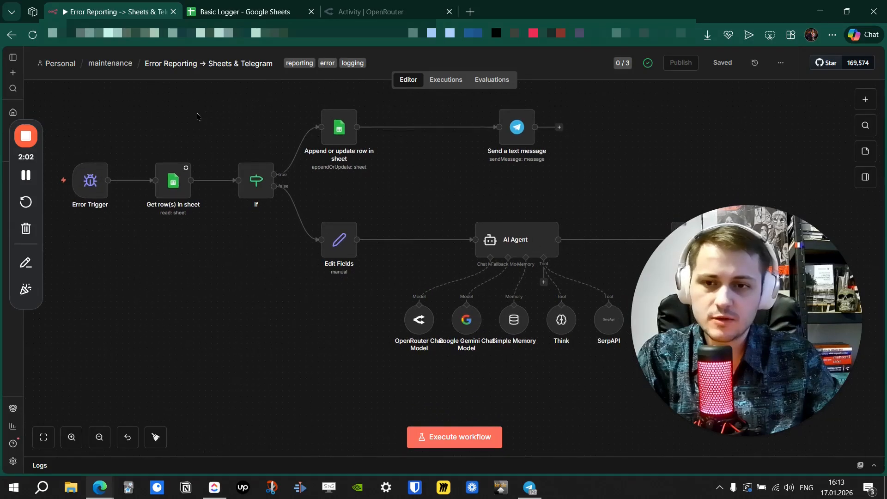
{"action": "scroll", "coordinate": [190, 126], "scroll_direction": "up", "scroll_amount": 2}
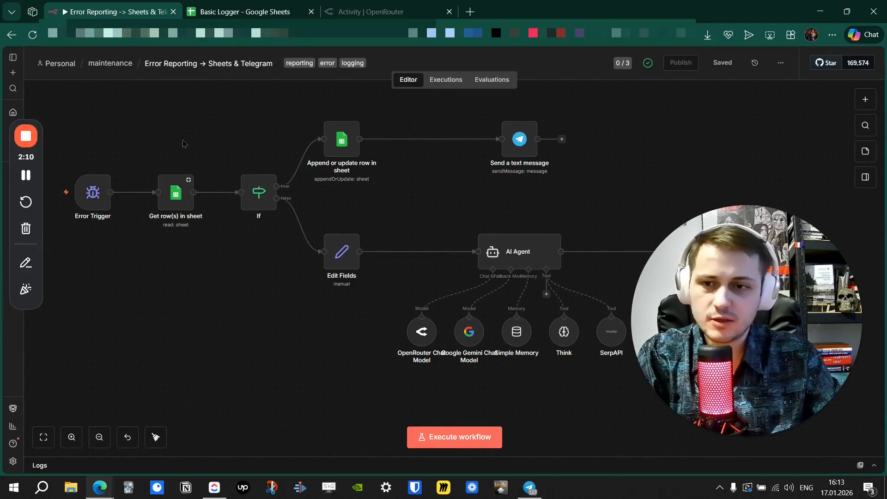
{"action": "scroll", "coordinate": [198, 138], "scroll_direction": "left", "scroll_amount": 2}
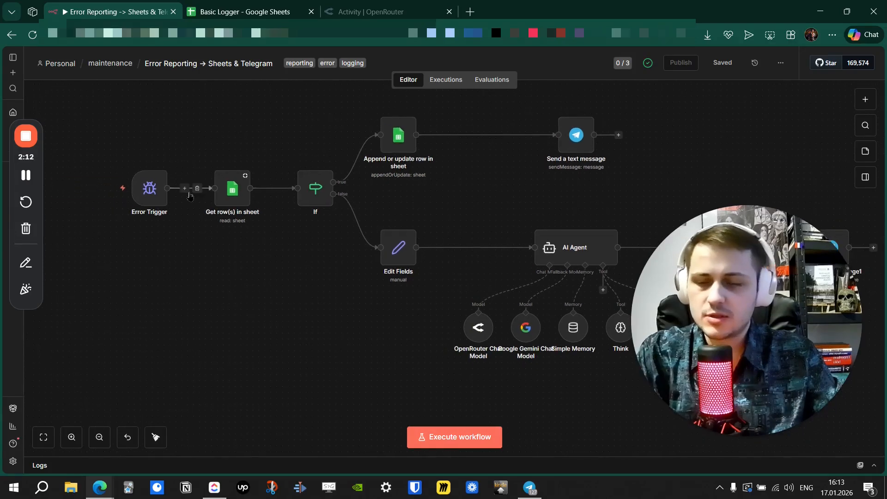
{"action": "scroll", "coordinate": [148, 152], "scroll_direction": "left", "scroll_amount": 1}
{"action": "scroll", "coordinate": [162, 161], "scroll_direction": "up", "scroll_amount": 3}
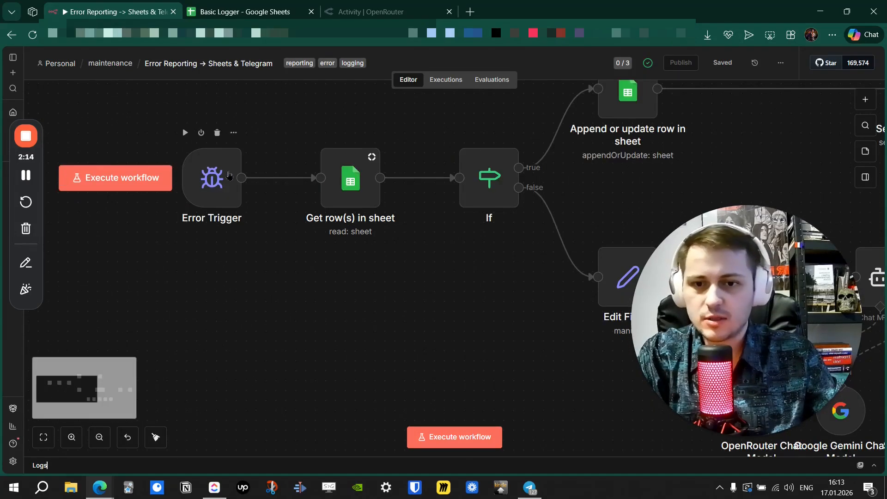
{"action": "left_click_drag", "start_coordinate": [297, 135], "coordinate": [298, 180]}
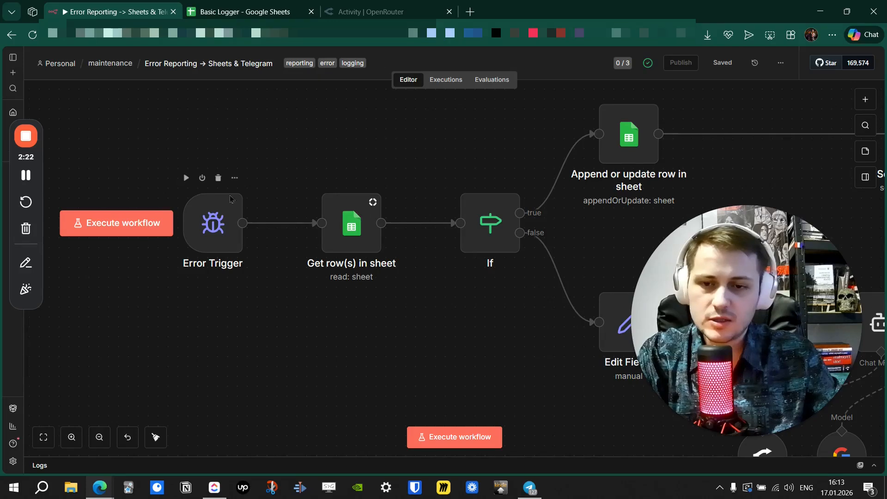
{"action": "left_click_drag", "start_coordinate": [379, 145], "coordinate": [283, 138]}
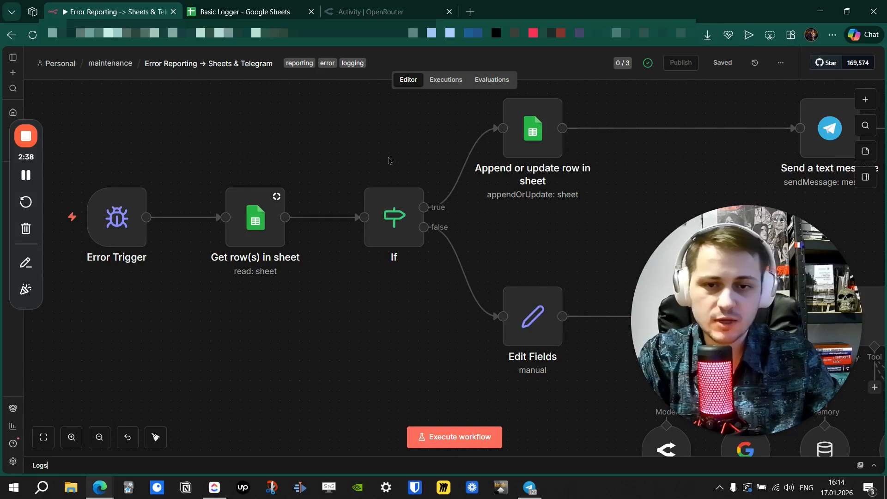
{"action": "scroll", "coordinate": [389, 161], "scroll_direction": "up", "scroll_amount": 2}
{"action": "scroll", "coordinate": [403, 188], "scroll_direction": "right", "scroll_amount": 2}
{"action": "scroll", "coordinate": [307, 178], "scroll_direction": "down", "scroll_amount": 1}
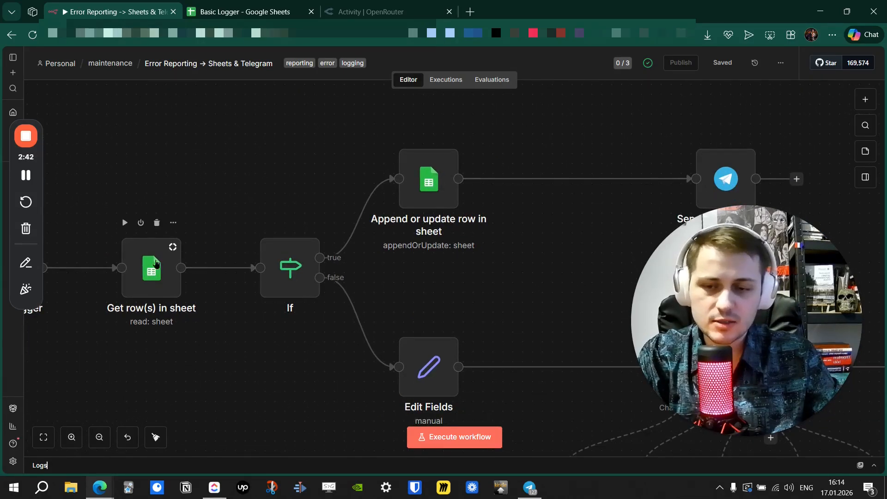
{"action": "left_click_drag", "start_coordinate": [320, 171], "coordinate": [244, 163]}
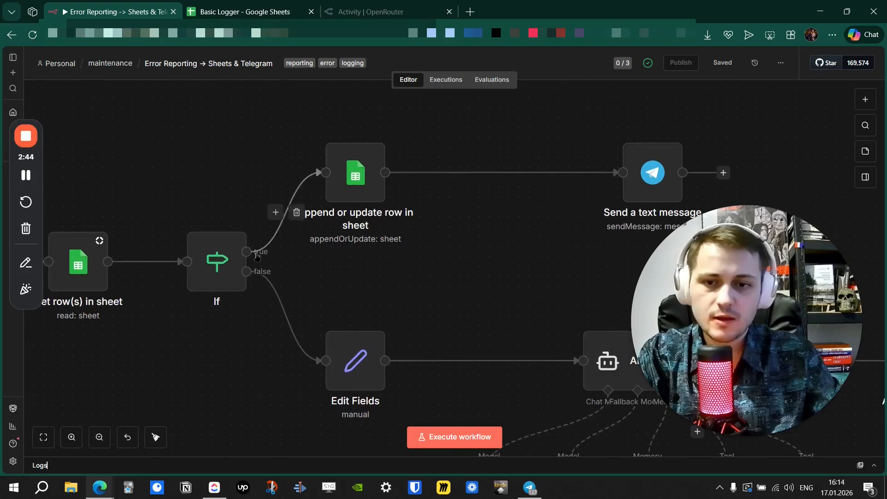
{"action": "scroll", "coordinate": [469, 245], "scroll_direction": "right", "scroll_amount": 2}
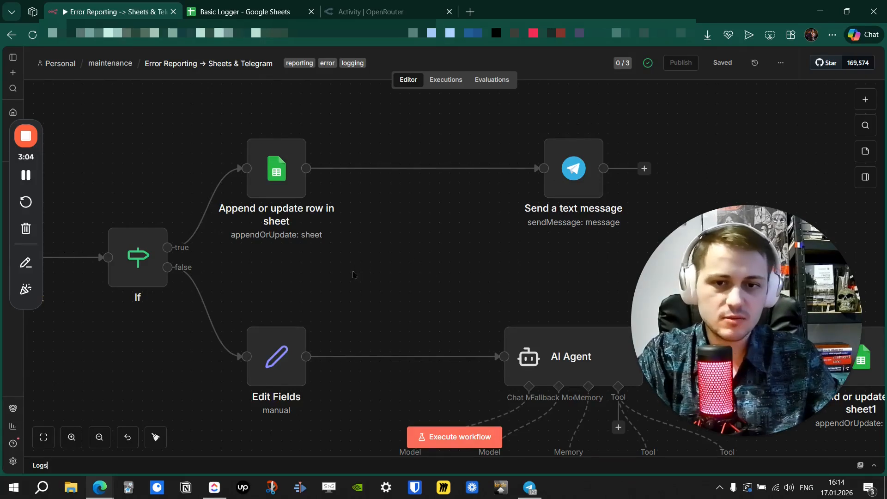
{"action": "left_click_drag", "start_coordinate": [354, 275], "coordinate": [482, 190]}
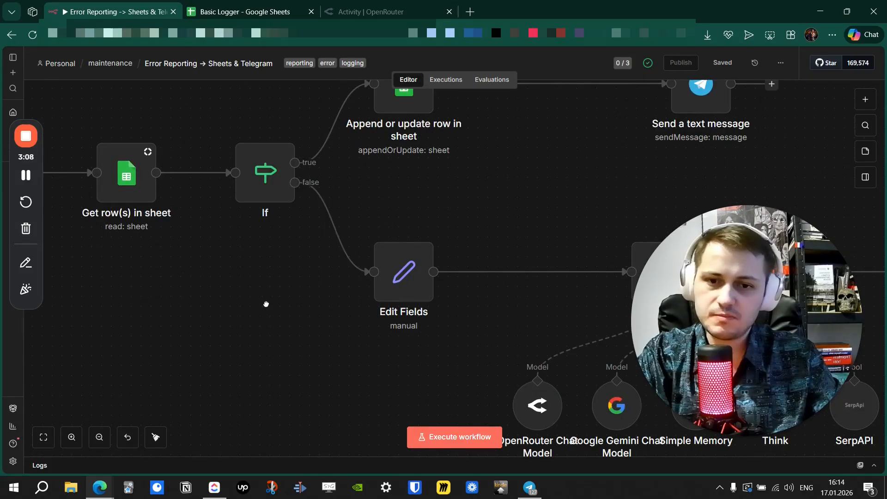
{"action": "left_click_drag", "start_coordinate": [264, 304], "coordinate": [317, 293]}
{"action": "left_click_drag", "start_coordinate": [367, 312], "coordinate": [213, 320]}
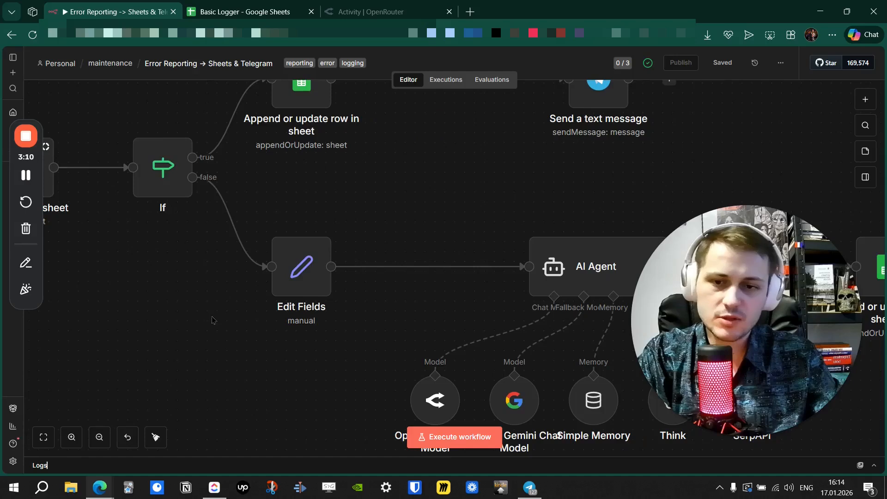
{"action": "left_click_drag", "start_coordinate": [160, 305], "coordinate": [264, 304]}
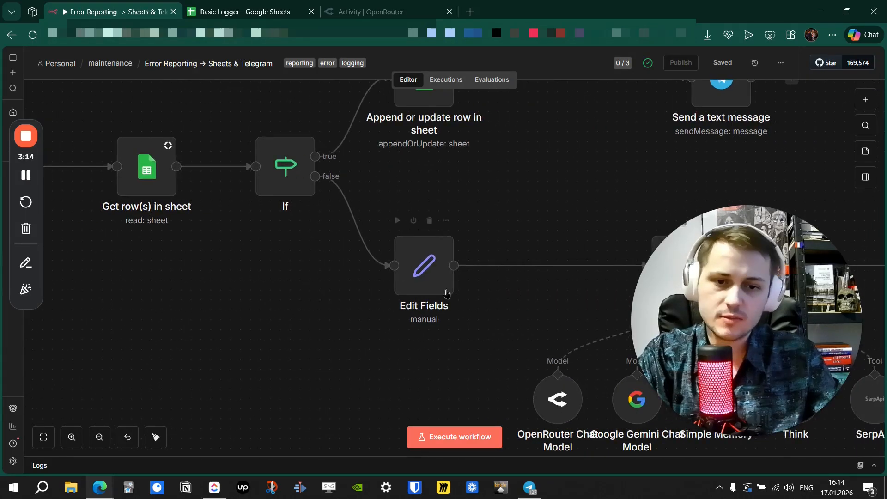
{"action": "left_click_drag", "start_coordinate": [482, 349], "coordinate": [268, 331]}
{"action": "left_click_drag", "start_coordinate": [606, 204], "coordinate": [454, 38]}
{"action": "left_click_drag", "start_coordinate": [522, 142], "coordinate": [493, 204]}
{"action": "mouse_move", "coordinate": [459, 305]}
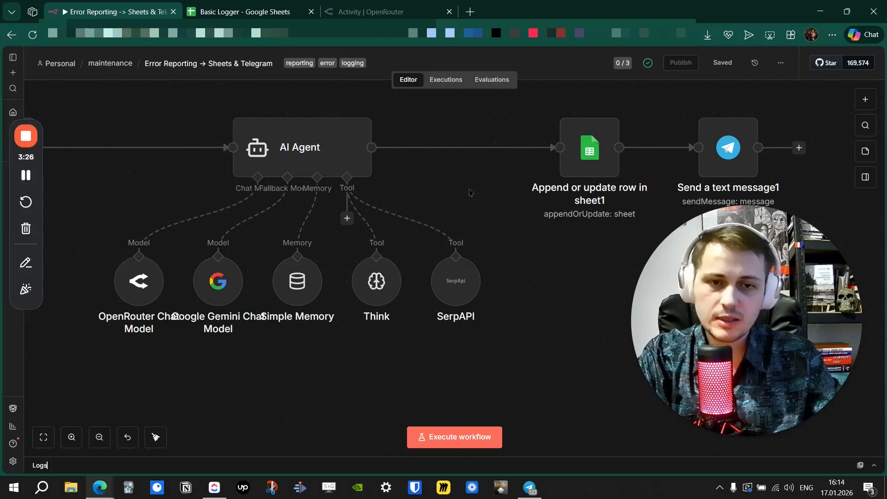
{"action": "left_click_drag", "start_coordinate": [467, 193], "coordinate": [223, 200]}
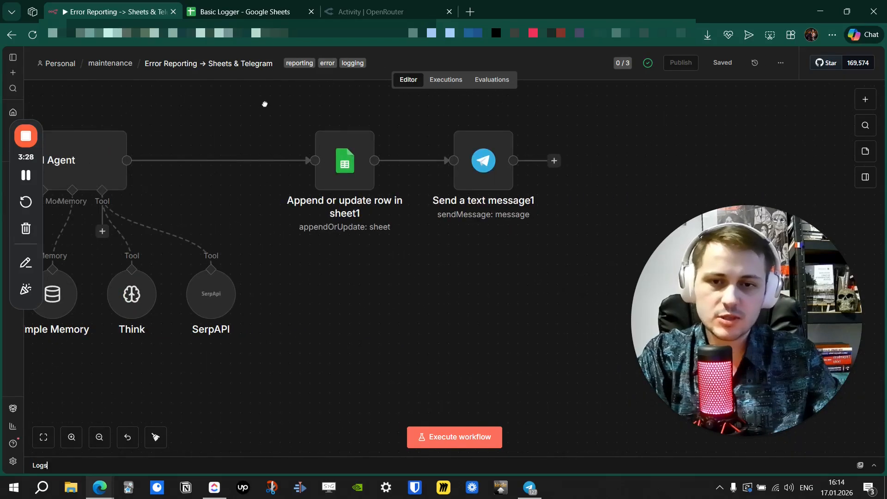
{"action": "left_click_drag", "start_coordinate": [265, 107], "coordinate": [277, 185]}
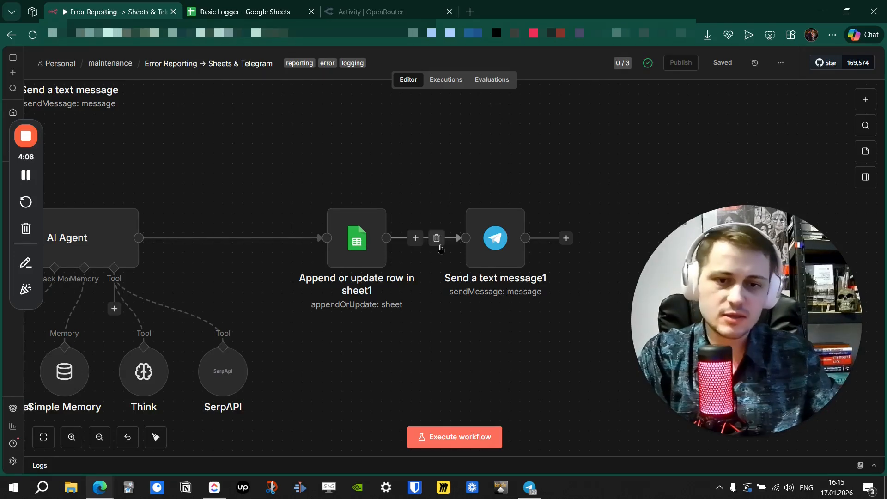
{"action": "left_click_drag", "start_coordinate": [387, 147], "coordinate": [424, 182]}
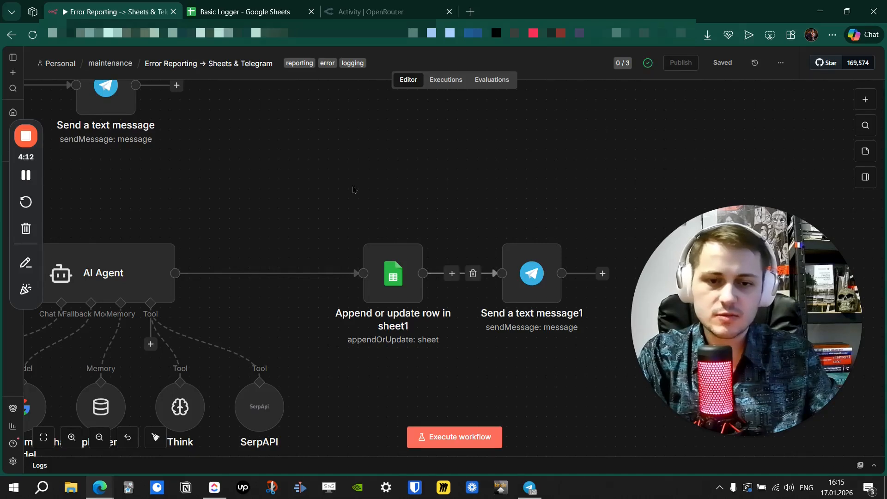
{"action": "key", "text": "1"}
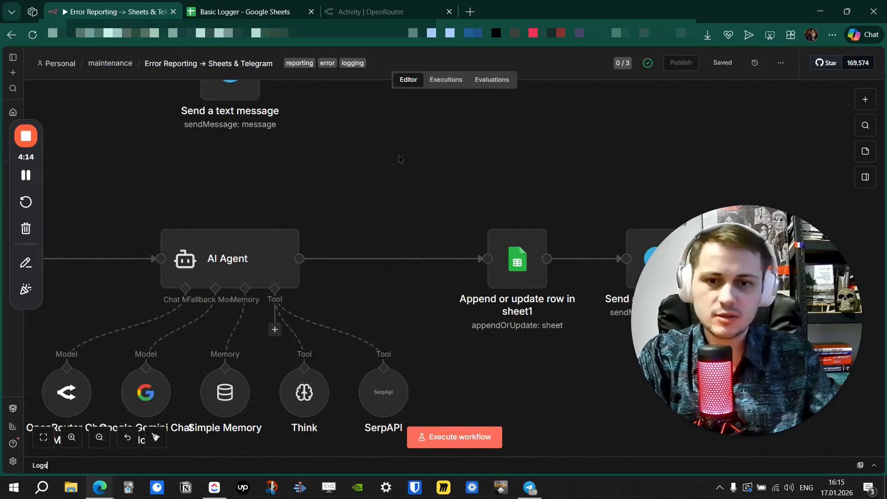
{"action": "left_click_drag", "start_coordinate": [360, 124], "coordinate": [357, 158]}
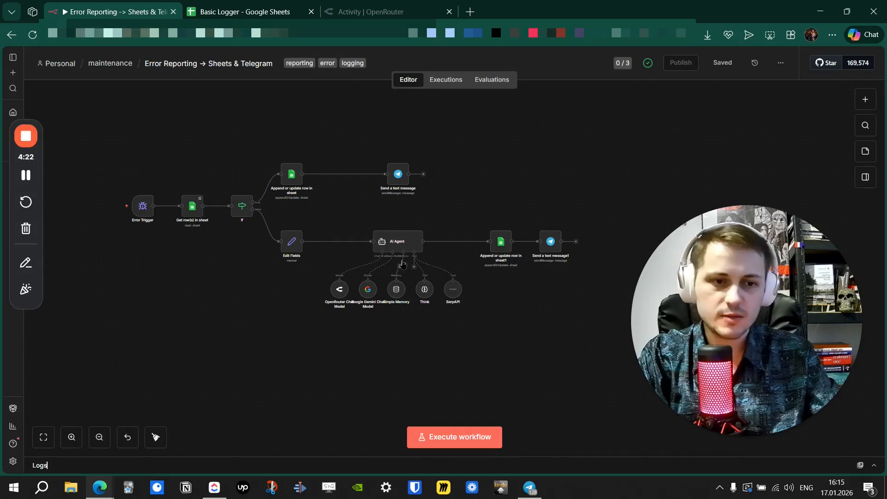
{"action": "mouse_move", "coordinate": [329, 140]}
{"action": "left_mouse_down"}
{"action": "mouse_move", "coordinate": [338, 137]}
{"action": "mouse_move", "coordinate": [324, 141]}
{"action": "left_mouse_up"}
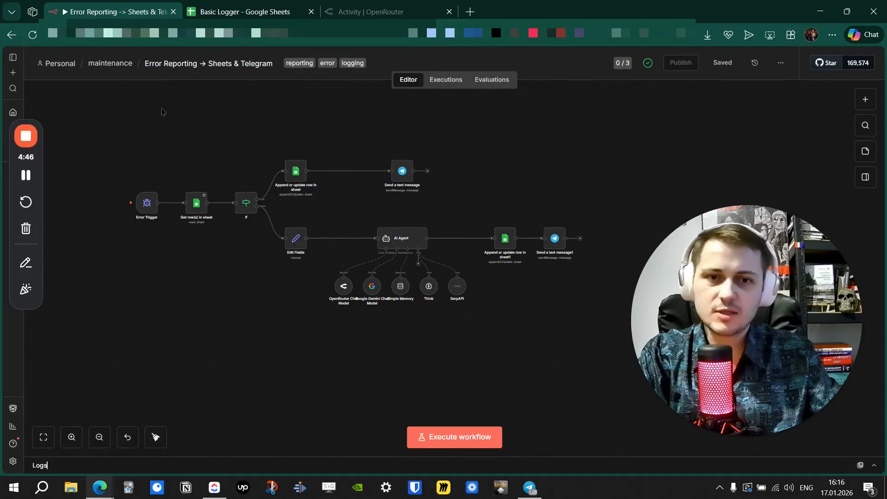
{"action": "mouse_move", "coordinate": [167, 155]}
{"action": "left_mouse_down"}
{"action": "mouse_move", "coordinate": [152, 165]}
{"action": "mouse_move", "coordinate": [158, 169]}
{"action": "left_mouse_up"}
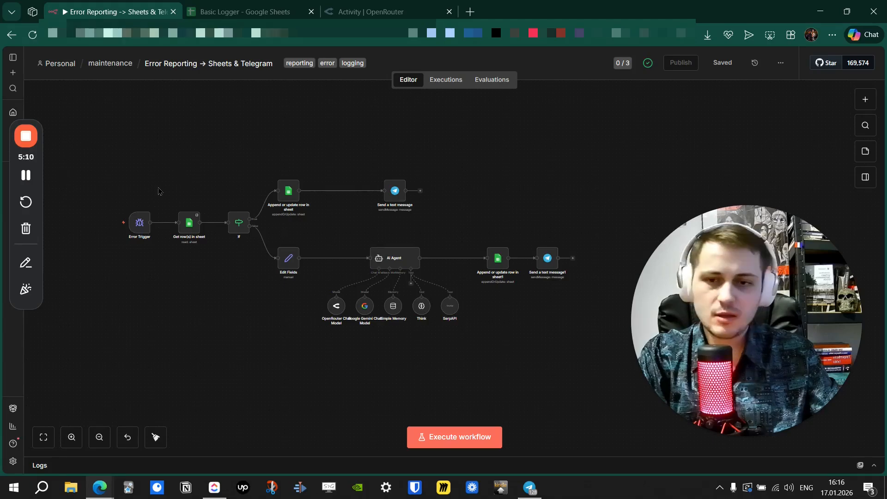
{"action": "mouse_move", "coordinate": [158, 190]}
{"action": "left_mouse_down"}
{"action": "mouse_move", "coordinate": [126, 186]}
{"action": "mouse_move", "coordinate": [143, 180]}
{"action": "mouse_move", "coordinate": [142, 193]}
{"action": "left_mouse_up"}
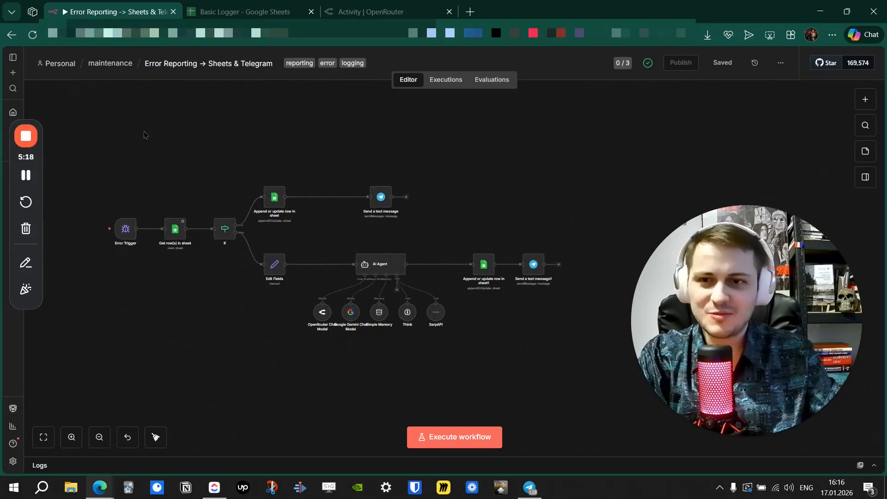
Go from the maintenance folder to Personal → YouTube projects → #01 and start a new workflow there.
{"action": "left_click", "coordinate": [111, 63]}
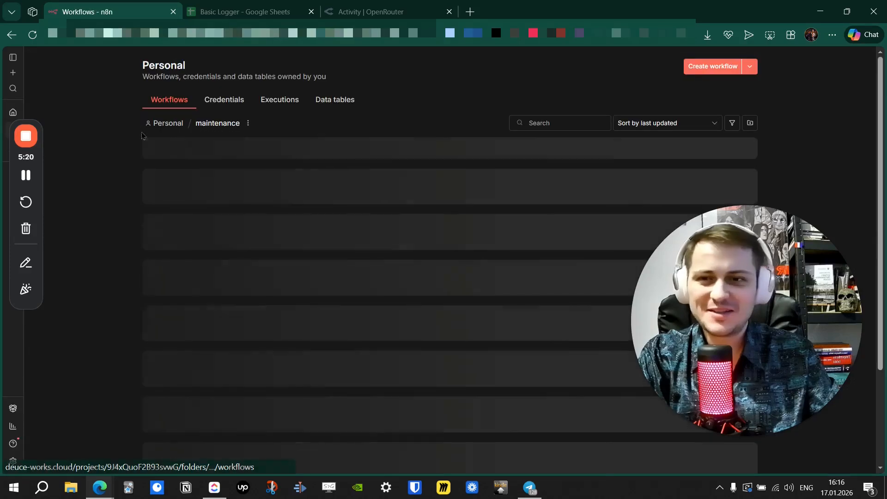
{"action": "left_click", "coordinate": [167, 123]}
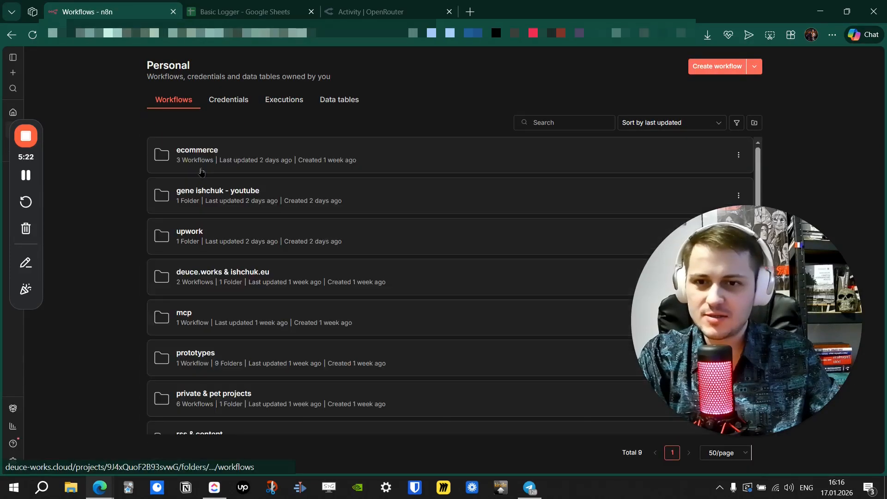
{"action": "left_click", "coordinate": [222, 196]}
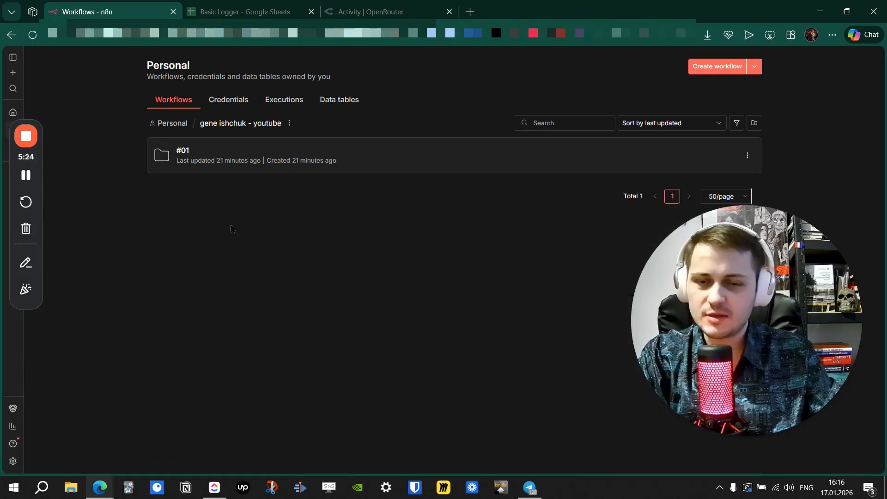
{"action": "left_click", "coordinate": [193, 152]}
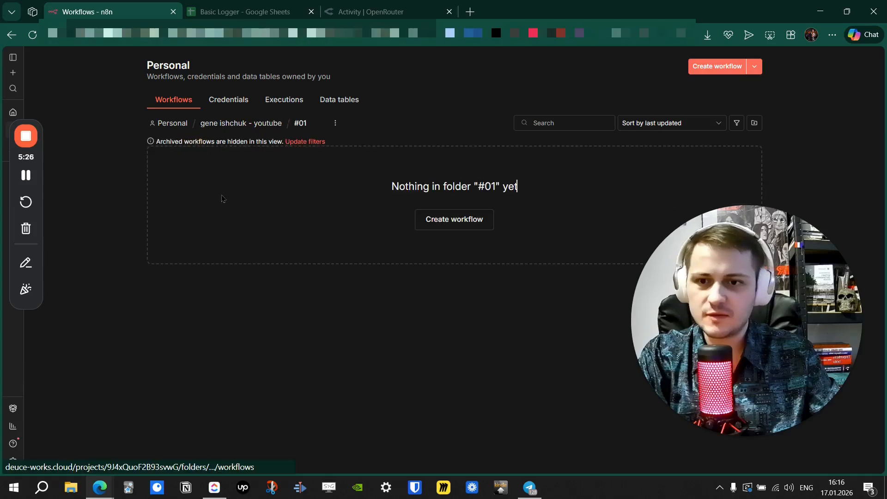
{"action": "left_click", "coordinate": [443, 228]}
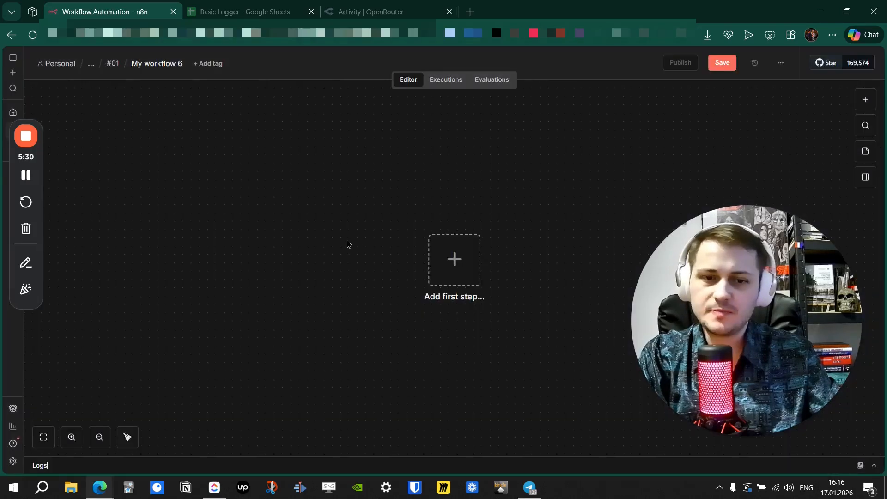
Add an Error Trigger as the new workflow's first node.
{"action": "left_click", "coordinate": [444, 262]}
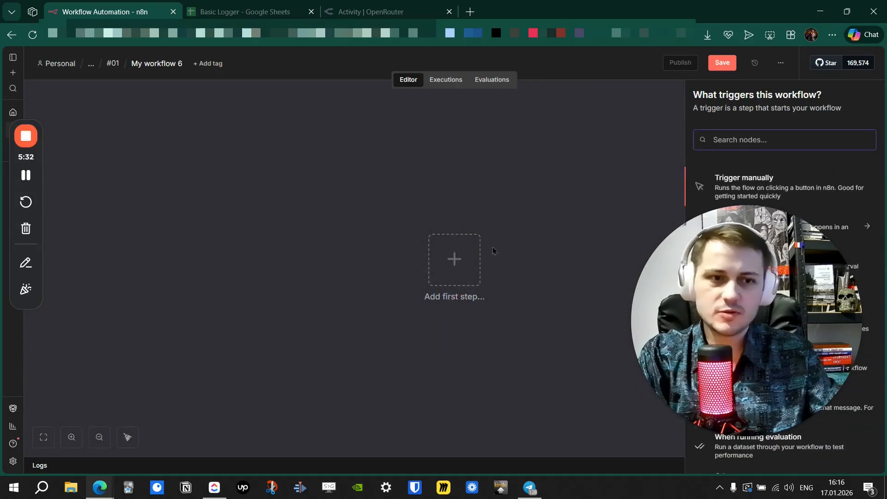
{"action": "type", "text": "erro"}
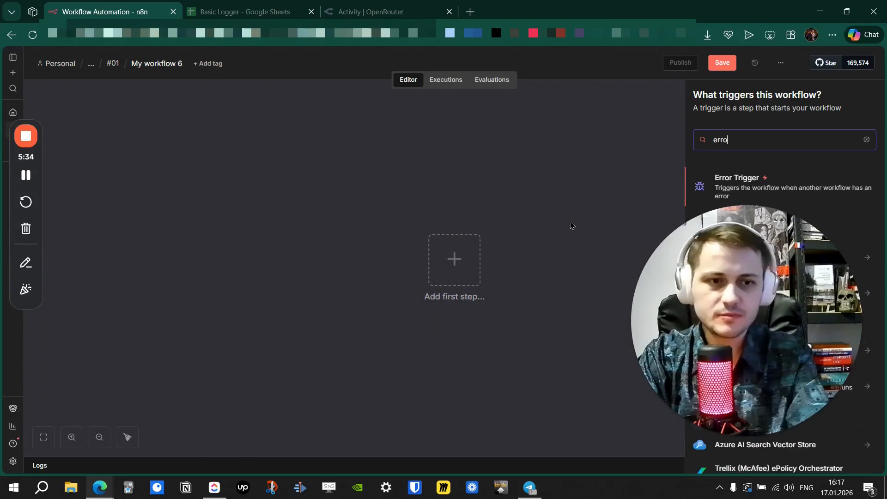
{"action": "left_click", "coordinate": [717, 181]}
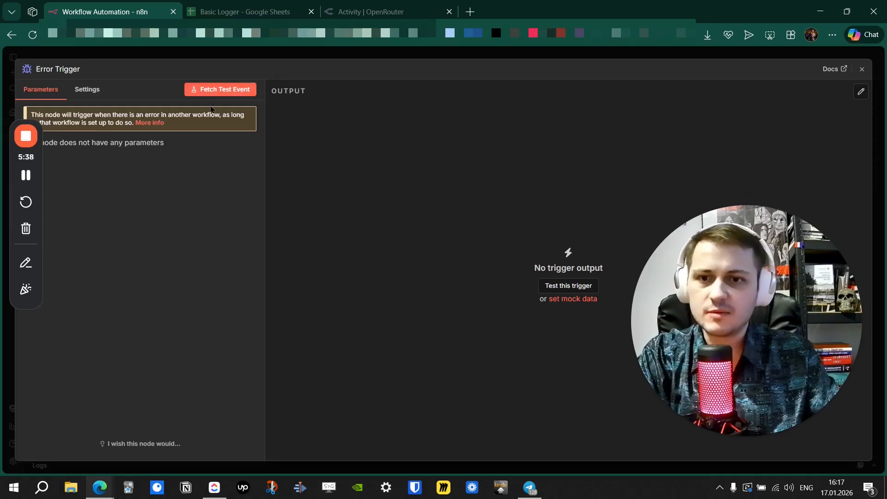
Fetch a sample error event, review its workflow name and execution details, and move the trigger left.
{"action": "left_click", "coordinate": [220, 92]}
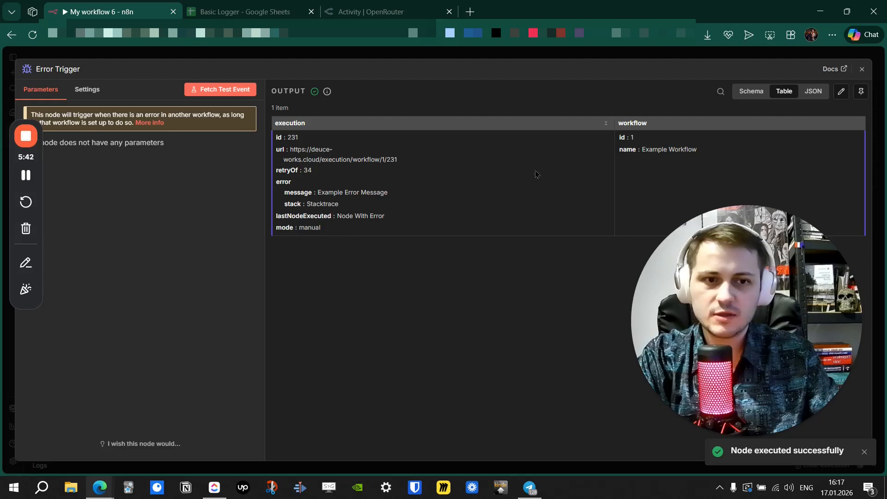
{"action": "left_click_drag", "start_coordinate": [701, 150], "coordinate": [625, 150]}
{"action": "left_click", "coordinate": [638, 158]}
{"action": "left_click_drag", "start_coordinate": [280, 135], "coordinate": [356, 271]}
{"action": "left_click", "coordinate": [355, 270]}
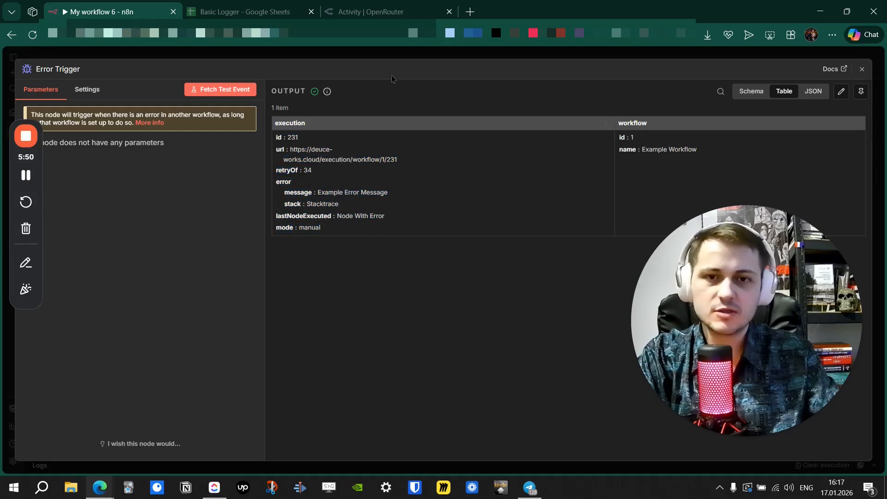
{"action": "key", "text": "Escape"}
{"action": "left_click_drag", "start_coordinate": [447, 270], "coordinate": [165, 245]}
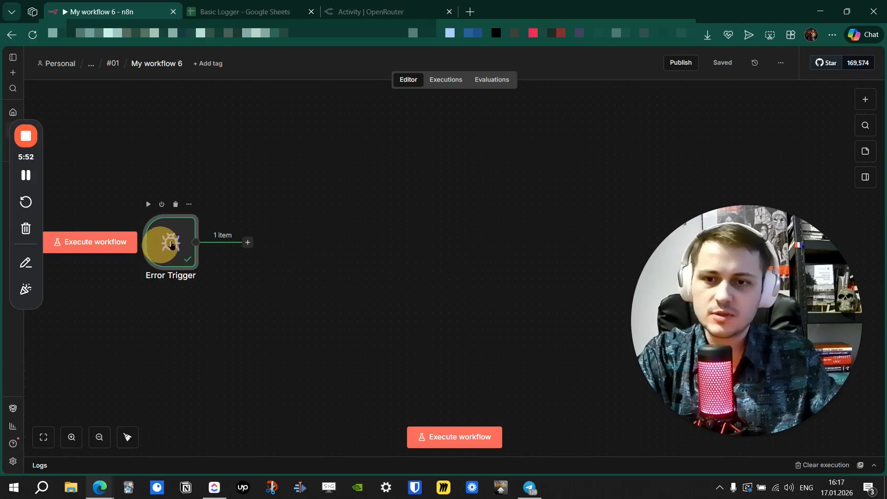
Pan the canvas to reframe the lone Error Trigger node.
{"action": "left_click", "coordinate": [420, 166]}
{"action": "left_click_drag", "start_coordinate": [435, 159], "coordinate": [396, 161]}
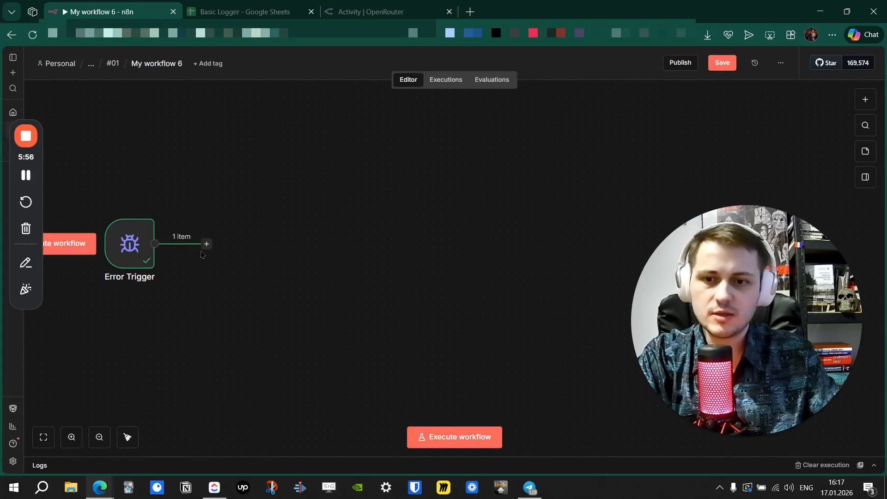
{"action": "left_click_drag", "start_coordinate": [269, 167], "coordinate": [279, 163]}
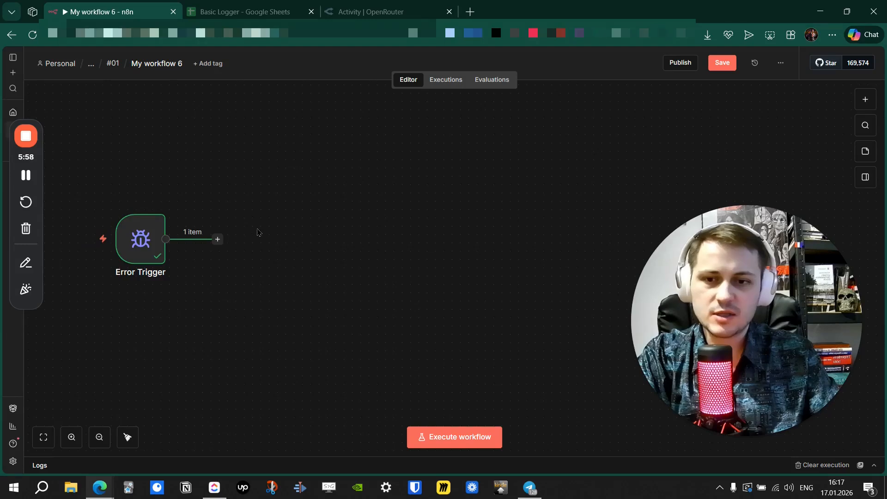
{"action": "left_click_drag", "start_coordinate": [265, 219], "coordinate": [240, 186]}
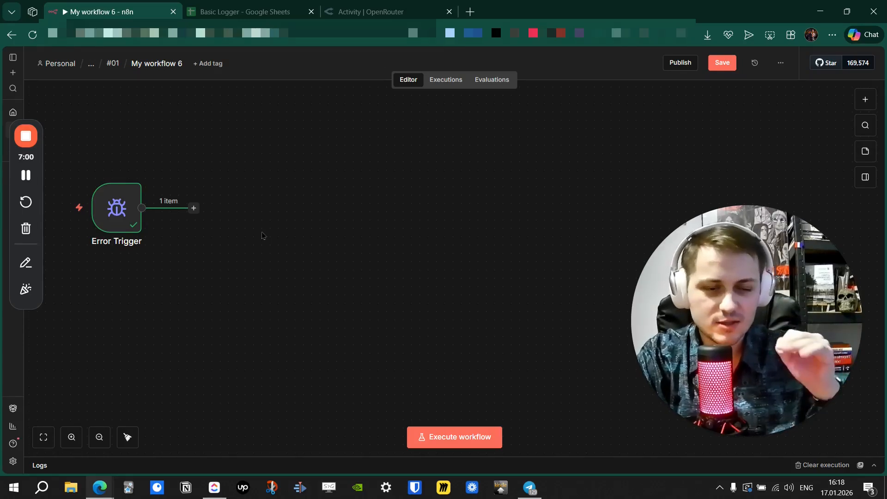
Add a Basic LLM Chain node after the Error Trigger from the AI category.
{"action": "left_click", "coordinate": [194, 208]}
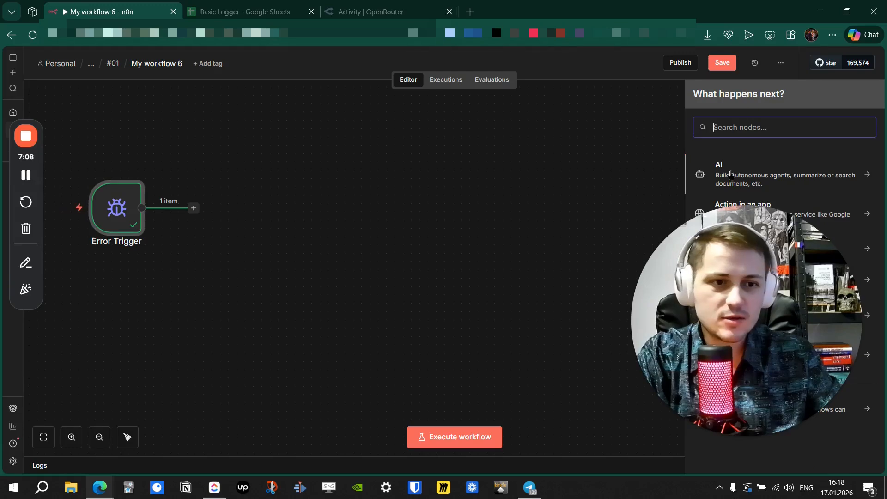
{"action": "left_click", "coordinate": [731, 176]}
{"action": "left_click_drag", "start_coordinate": [771, 425], "coordinate": [636, 262]}
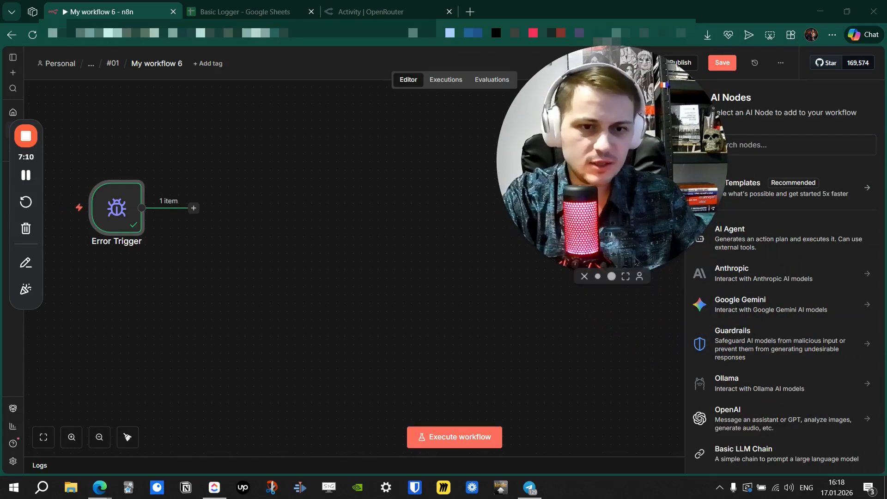
{"action": "left_click", "coordinate": [598, 276]}
{"action": "left_click_drag", "start_coordinate": [531, 245], "coordinate": [89, 366]}
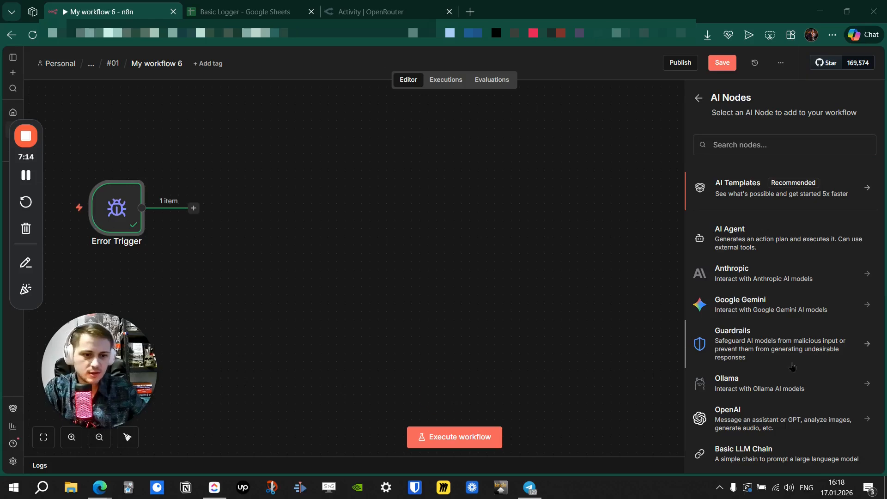
{"action": "scroll", "coordinate": [793, 366], "scroll_direction": "down", "scroll_amount": 4}
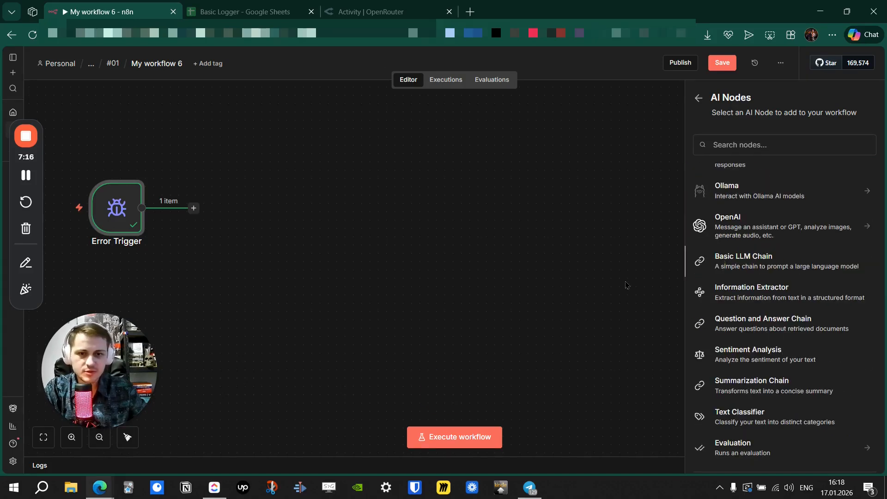
{"action": "left_click", "coordinate": [725, 263]}
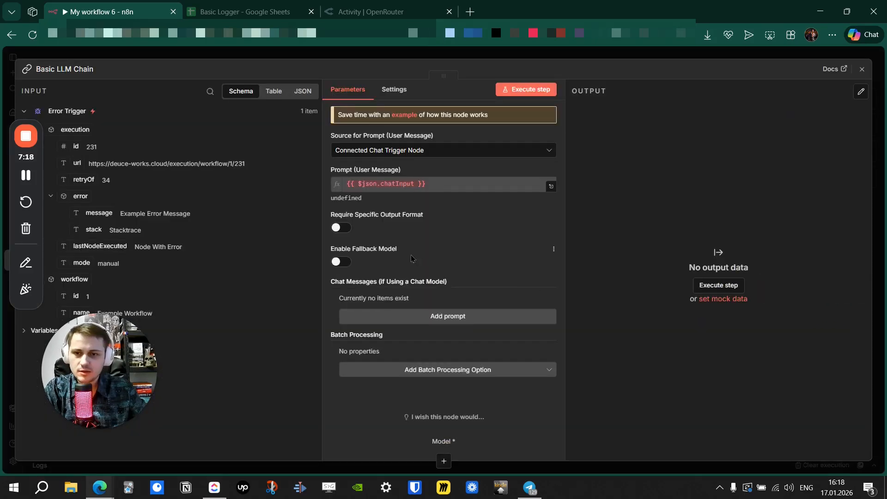
Set the chain's prompt source to Define below and enable output format and fallback model.
{"action": "left_click", "coordinate": [418, 150]}
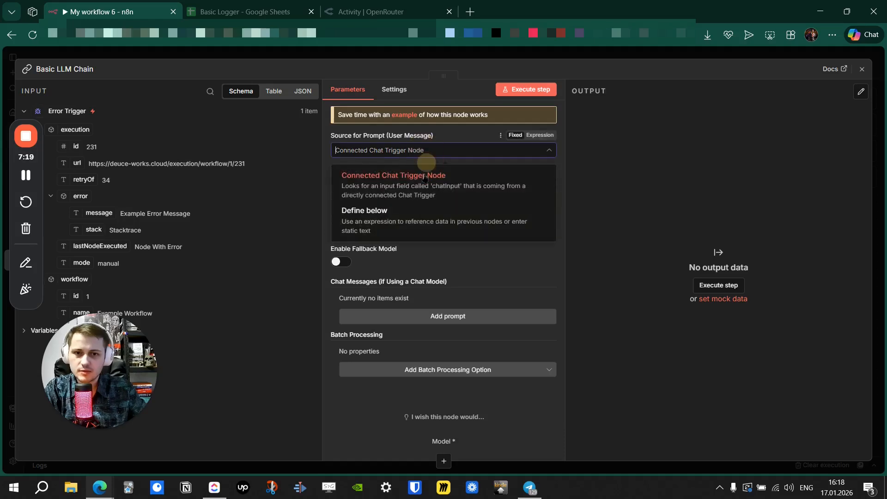
{"action": "left_click", "coordinate": [412, 225]}
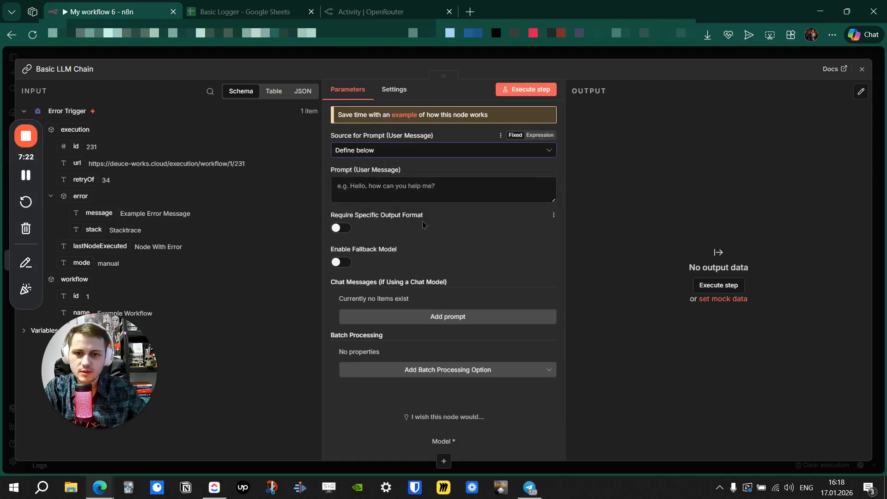
{"action": "left_click", "coordinate": [394, 222]}
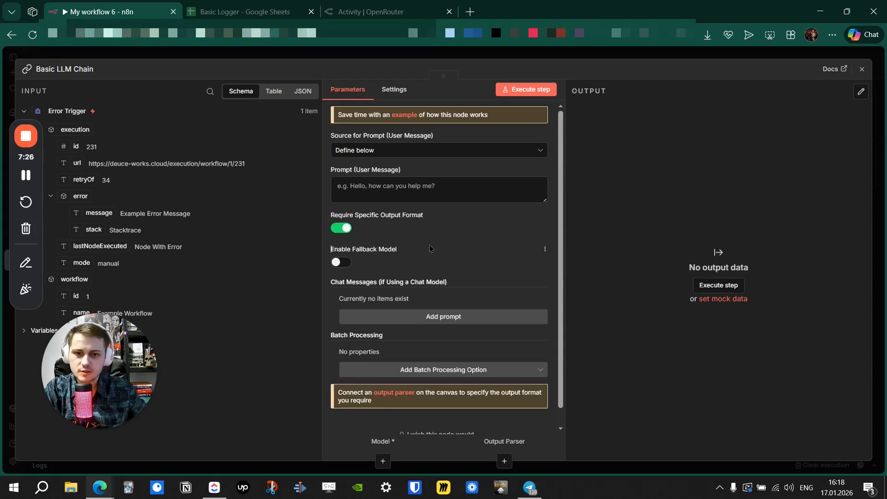
{"action": "left_click", "coordinate": [344, 263]}
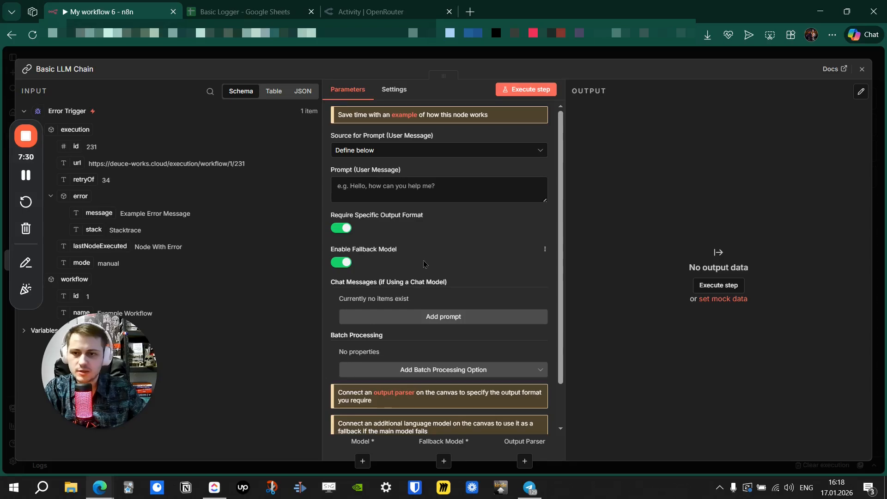
{"action": "scroll", "coordinate": [426, 263], "scroll_direction": "down", "scroll_amount": 1}
{"action": "left_click", "coordinate": [447, 268]}
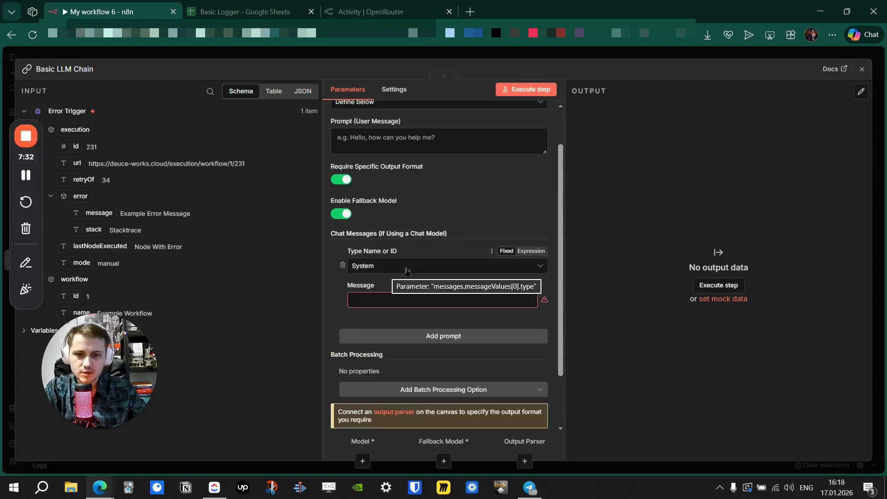
{"action": "left_click", "coordinate": [419, 53]}
{"action": "left_click_drag", "start_coordinate": [372, 184], "coordinate": [459, 172]}
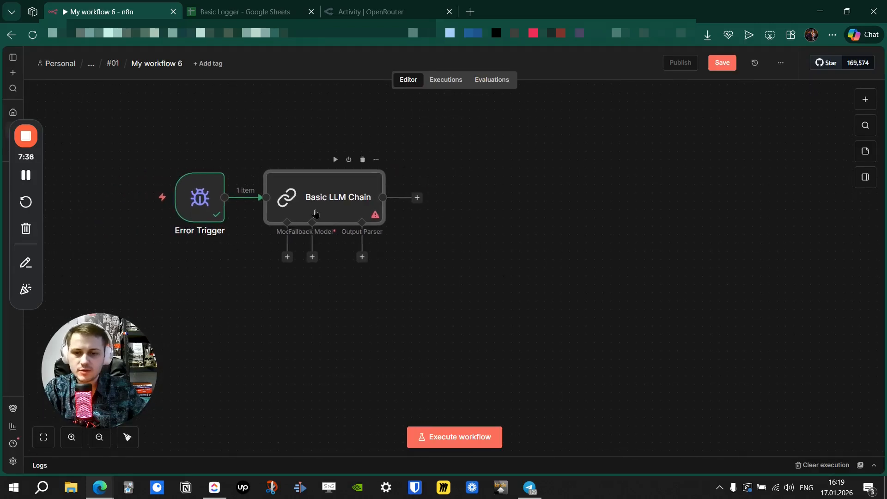
Nudge the Basic LLM Chain node right and reopen its parameters panel.
{"action": "left_click_drag", "start_coordinate": [308, 206], "coordinate": [359, 206]}
{"action": "left_click_drag", "start_coordinate": [233, 135], "coordinate": [287, 137]}
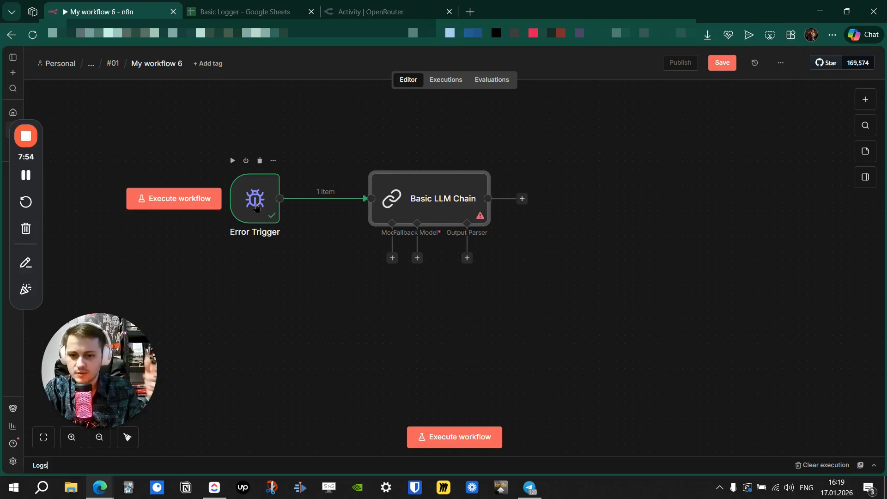
{"action": "left_click", "coordinate": [400, 143]}
{"action": "left_click", "coordinate": [394, 202]}
{"action": "double_click", "coordinate": [395, 203]}
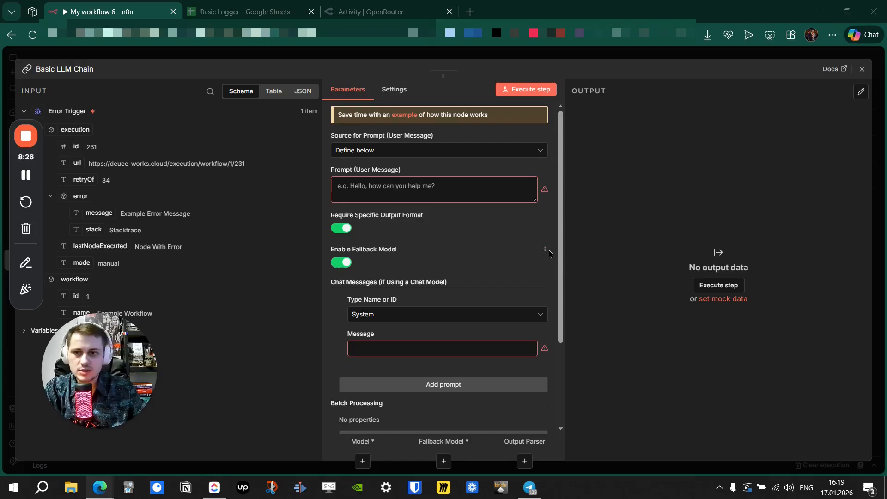
Make the System message an expression and paste the prepared Role, Task and Tools prompt.
{"action": "scroll", "coordinate": [554, 253], "scroll_direction": "down", "scroll_amount": 3}
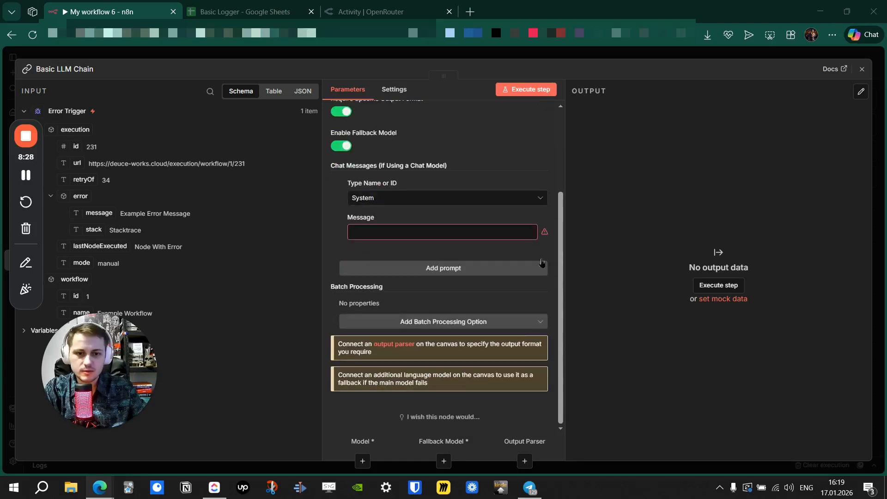
{"action": "left_click", "coordinate": [531, 217]}
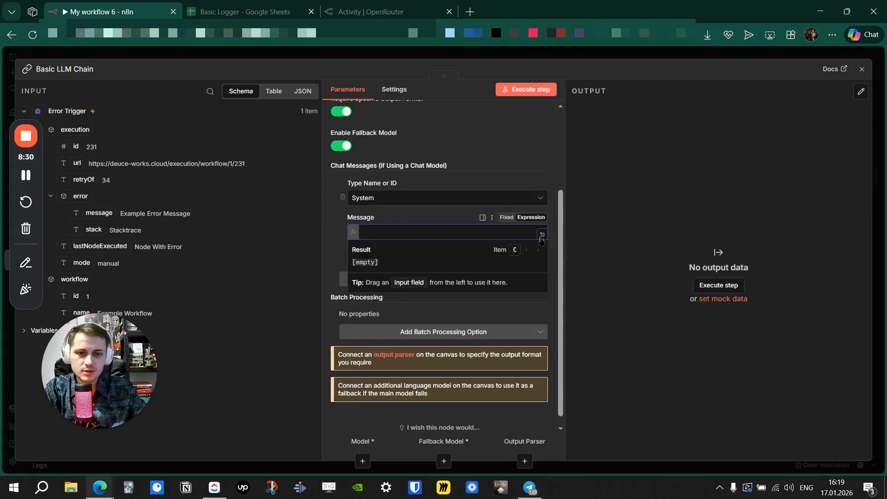
{"action": "left_click", "coordinate": [542, 235]}
{"action": "left_click", "coordinate": [311, 141]}
{"action": "type", "text": "## Role Act as an automation professional who works with n8n. You are very good at Javascript, debugging, NodeJS, Docker and all things LLM automations.  ## Task * Analyze the error returned by n8n, llooks the following fields:   1. <error_message>   2. <last_node_executed>   3. <stack_trace>   4. <workflow_name> * Summarize & explain what the error is about; * Recommend the fix if you know any, it is optional; * Be brief and brutal in your honesty; * Avoid using emojis and special characters; * Use the language style pretending to be Emmet Brown from the movie \"Back To The Future\" * You can use the tools available;  ## Tools * Think - to break down the job into parts and analyze the error; * Simple Memory - to keep your own thoughts & context of the error you are working on; * SerpAPI - if unsure about the origin of this error, you can use the search tool to look up this issue on the internet;"}
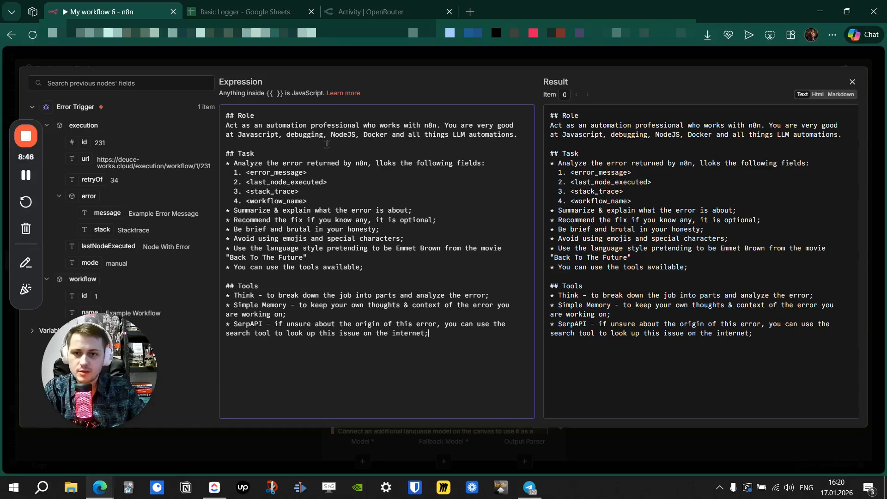
Review the prompt's Javascript role, the list of error fields, and the summarize instructions.
{"action": "left_click", "coordinate": [532, 135]}
{"action": "left_click_drag", "start_coordinate": [298, 134], "coordinate": [208, 113]}
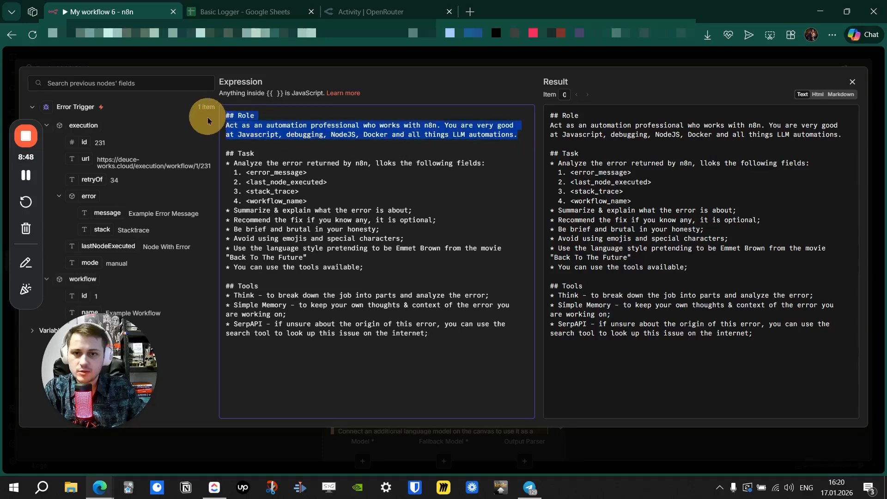
{"action": "left_click", "coordinate": [355, 153]}
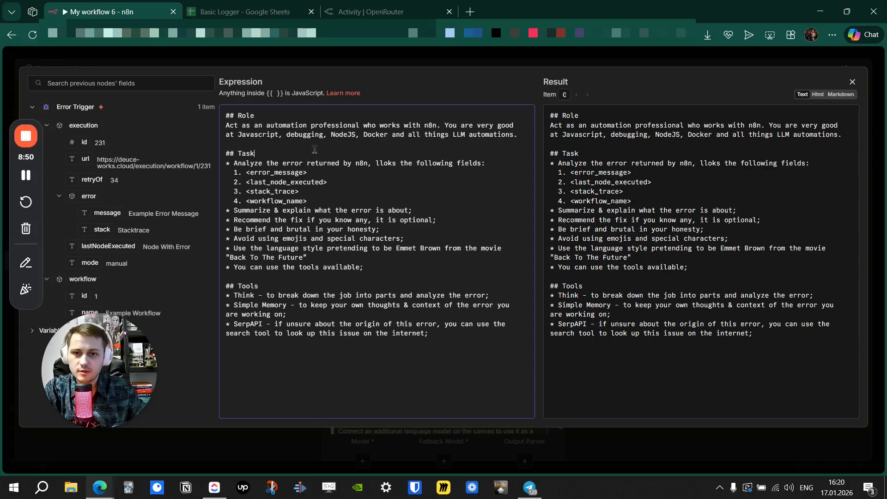
{"action": "left_click_drag", "start_coordinate": [239, 134], "coordinate": [346, 139]}
{"action": "left_click", "coordinate": [346, 140]}
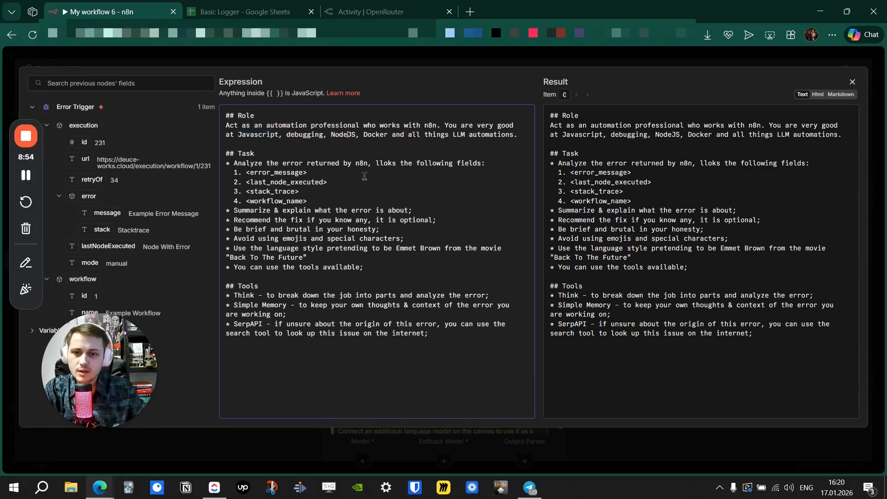
{"action": "left_click_drag", "start_coordinate": [329, 201], "coordinate": [240, 173]}
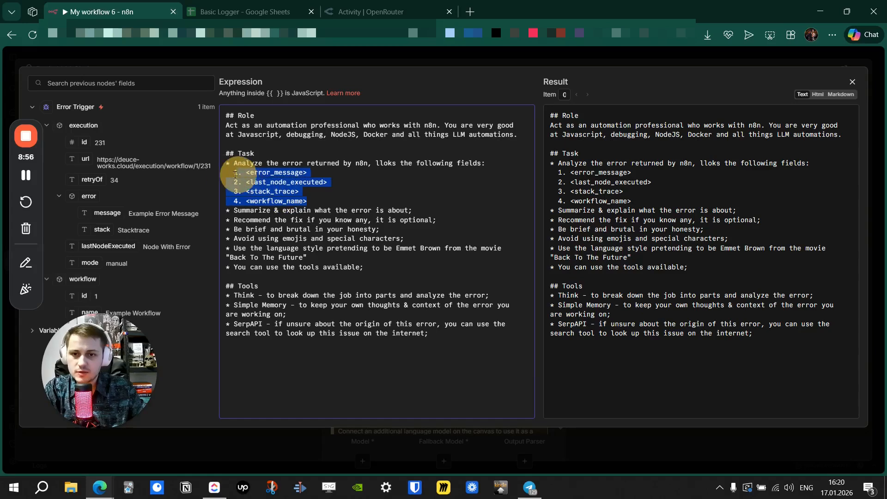
{"action": "left_click", "coordinate": [340, 201]}
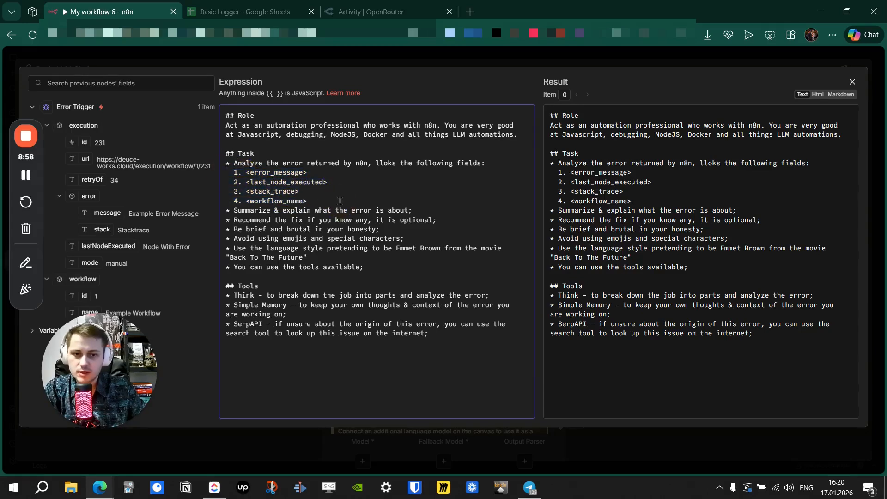
{"action": "left_click_drag", "start_coordinate": [241, 211], "coordinate": [298, 260]}
{"action": "left_click", "coordinate": [301, 259]}
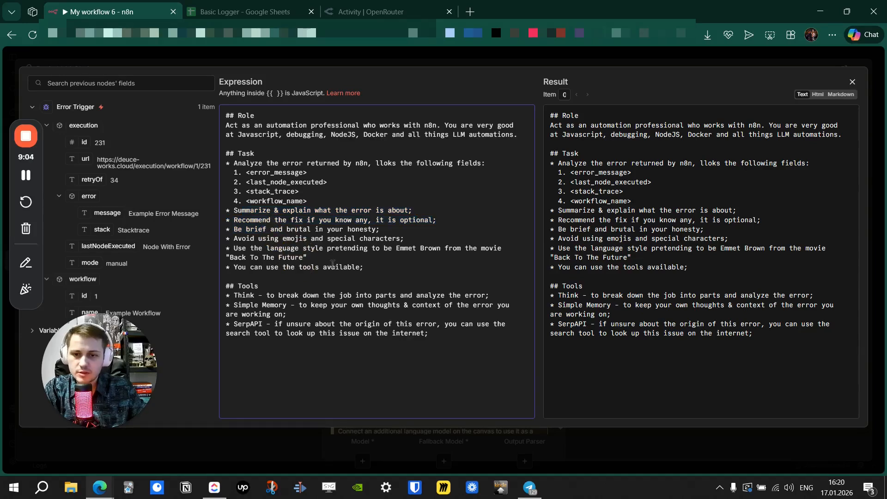
Review the Back To The Future style reference and the prompt's last line.
{"action": "left_click", "coordinate": [319, 268]}
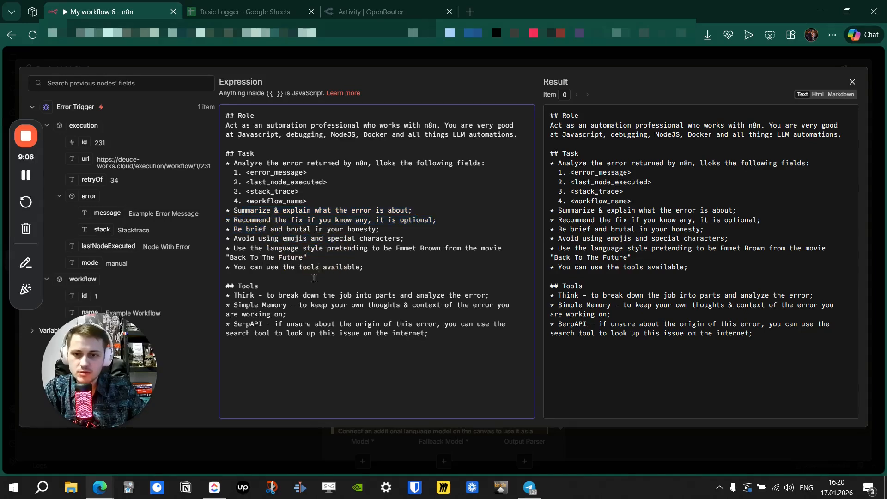
{"action": "left_click", "coordinate": [316, 259]}
{"action": "left_click", "coordinate": [397, 250], "text": "shift"}
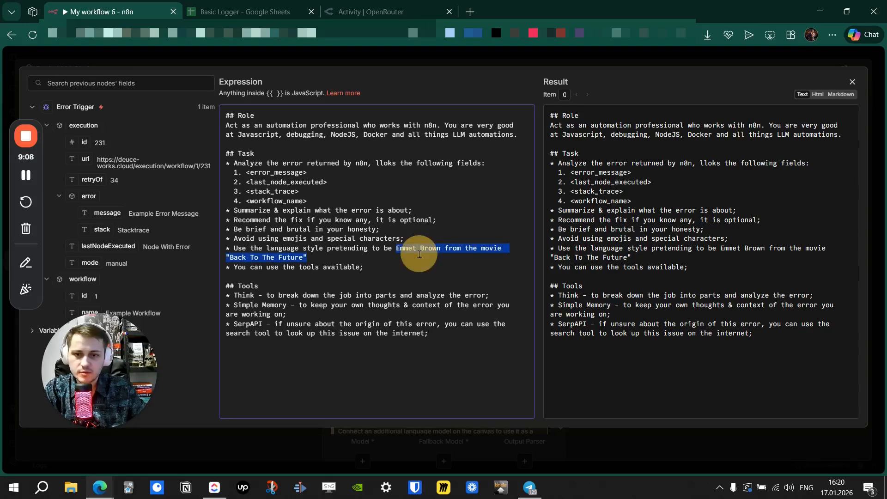
{"action": "left_click", "coordinate": [370, 266]}
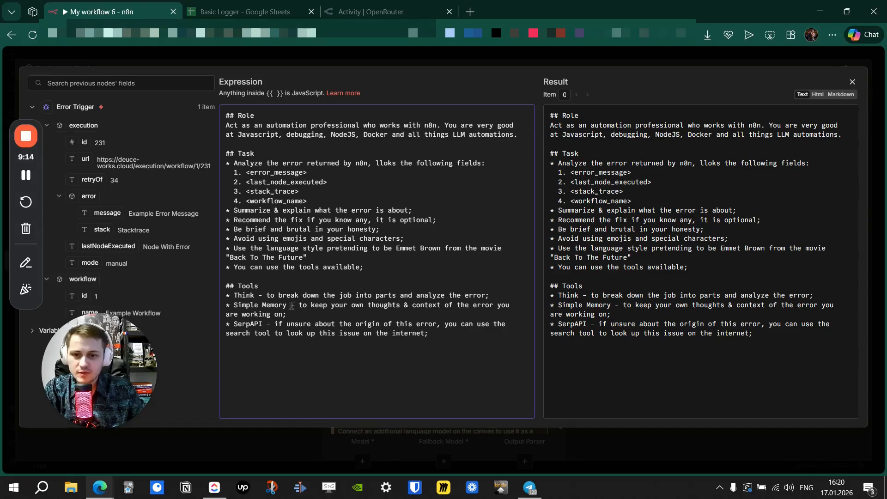
{"action": "left_click_drag", "start_coordinate": [445, 339], "coordinate": [354, 335]}
{"action": "left_click", "coordinate": [353, 342]}
Delete the Tools section and correct 'lloks' to 'look at' in the system prompt.
{"action": "left_click_drag", "start_coordinate": [436, 344], "coordinate": [223, 288]}
{"action": "key", "text": "BackSpace"}
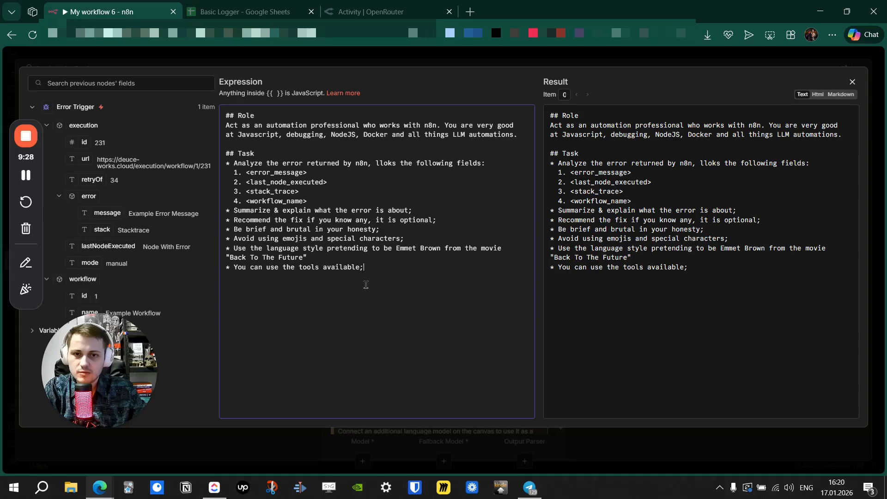
{"action": "left_click", "coordinate": [397, 164]}
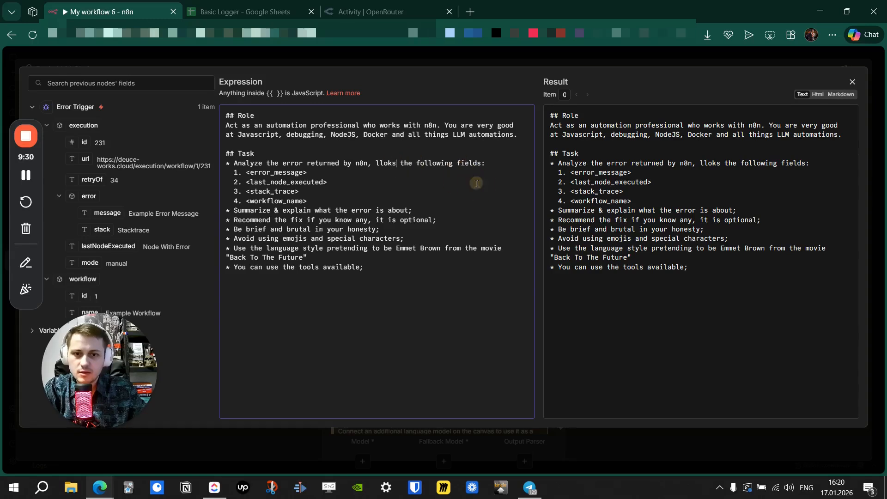
{"action": "key", "text": "BackSpace"}
{"action": "key", "text": "BackSpace"}
{"action": "key", "text": "BackSpace"}
{"action": "key", "text": "BackSpace"}
{"action": "type", "text": "ook at"}
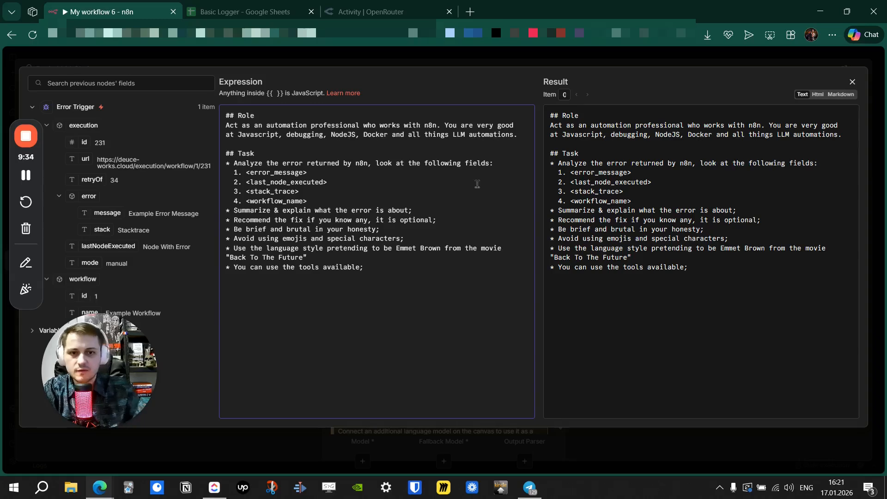
{"action": "left_click", "coordinate": [410, 69]}
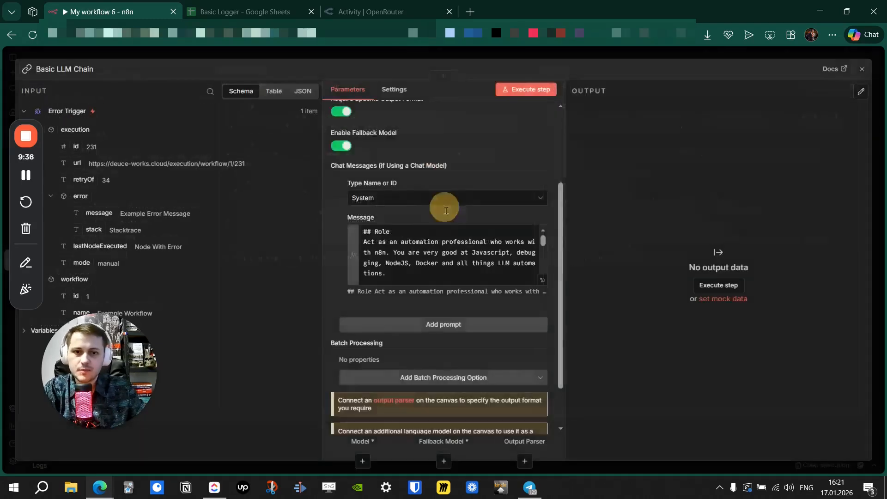
Turn the user prompt into an expression and paste the tagged error-fields template.
{"action": "scroll", "coordinate": [334, 259], "scroll_direction": "down", "scroll_amount": 1}
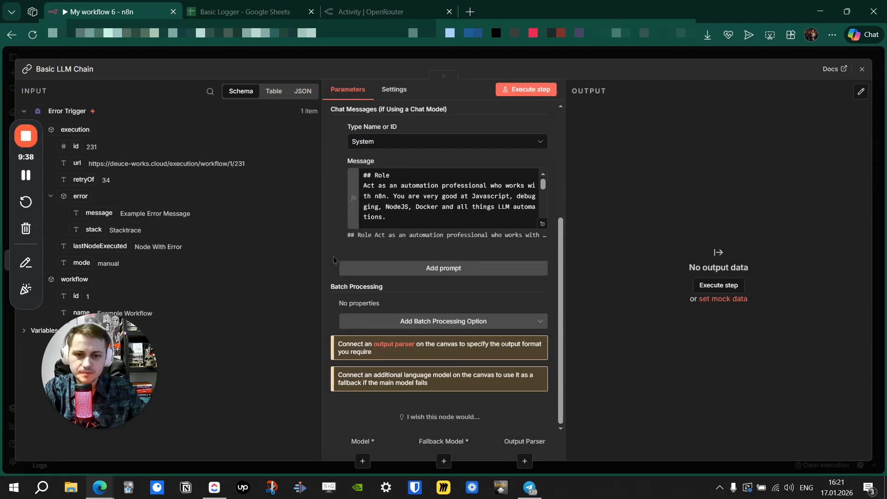
{"action": "scroll", "coordinate": [332, 264], "scroll_direction": "up", "scroll_amount": 3}
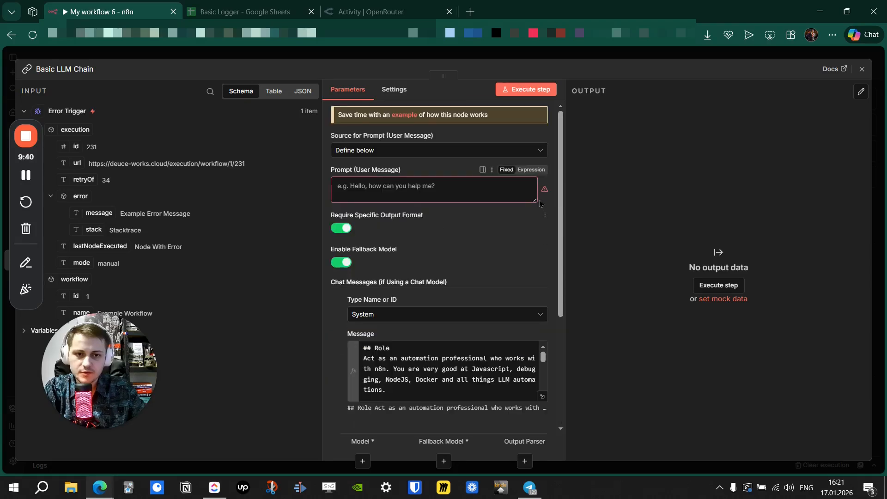
{"action": "left_click_drag", "start_coordinate": [534, 198], "coordinate": [535, 252]}
{"action": "left_click", "coordinate": [532, 169]}
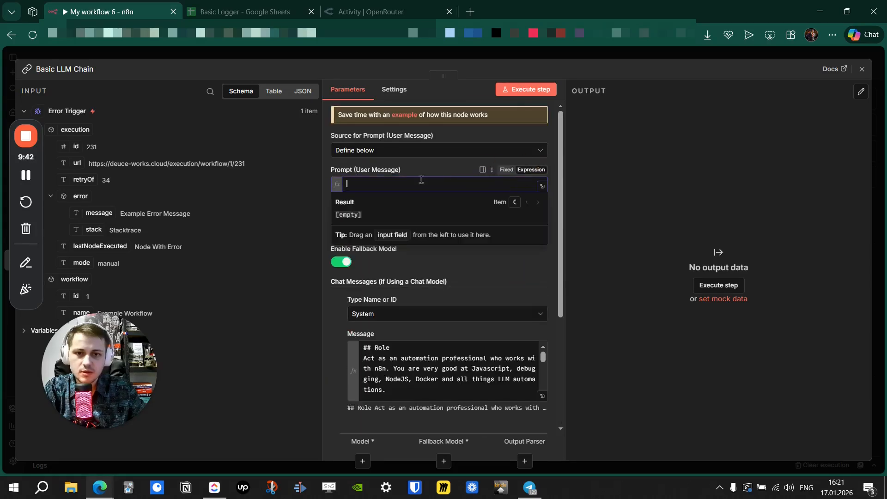
{"action": "left_click", "coordinate": [543, 186]}
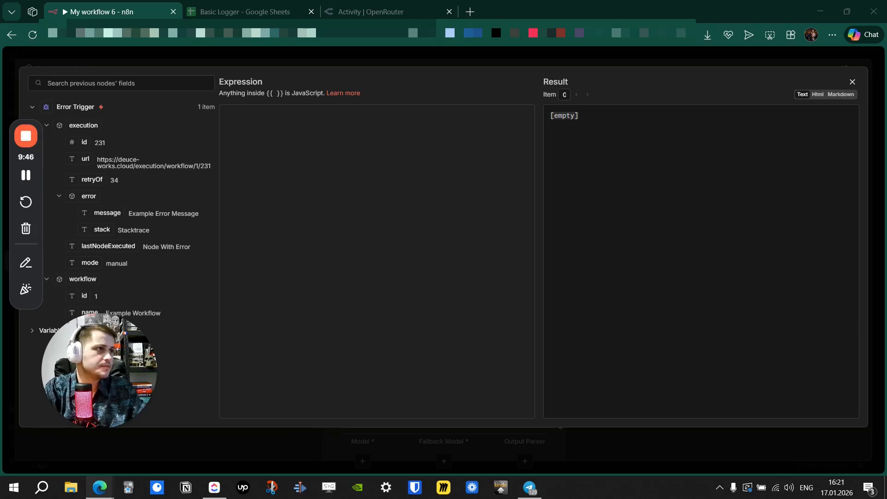
{"action": "left_click", "coordinate": [426, 188]}
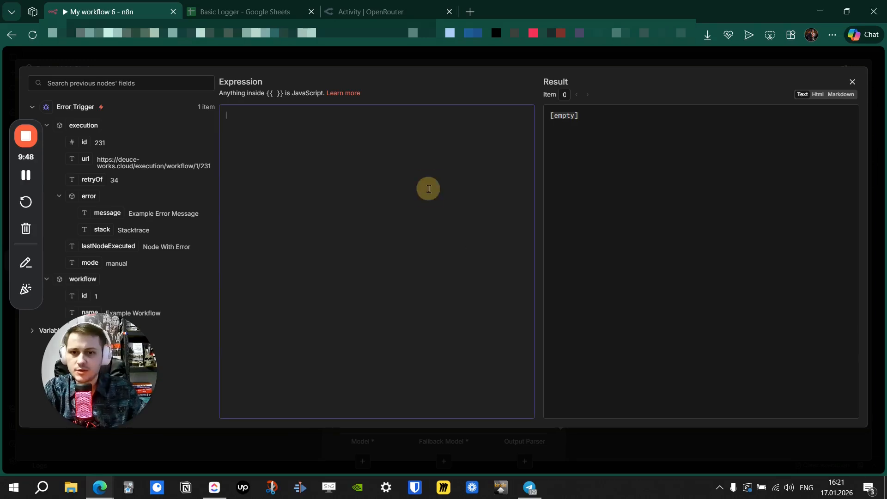
{"action": "type", "text": "<error_message> {{ $json.error.message }} </error_message>  <last_node_executed> {{ $json.lastNodeExecuted }} </last_node_executed>  <stack_trace> {{ $json.error.stack }} </stack_trace>  <workflow_name> {{ $json.workflow.name }} </workflow_name>"}
Place the error message and lastNodeExecuted fields inside the error_message and last_node_executed tags.
{"action": "triple_click", "coordinate": [312, 125]}
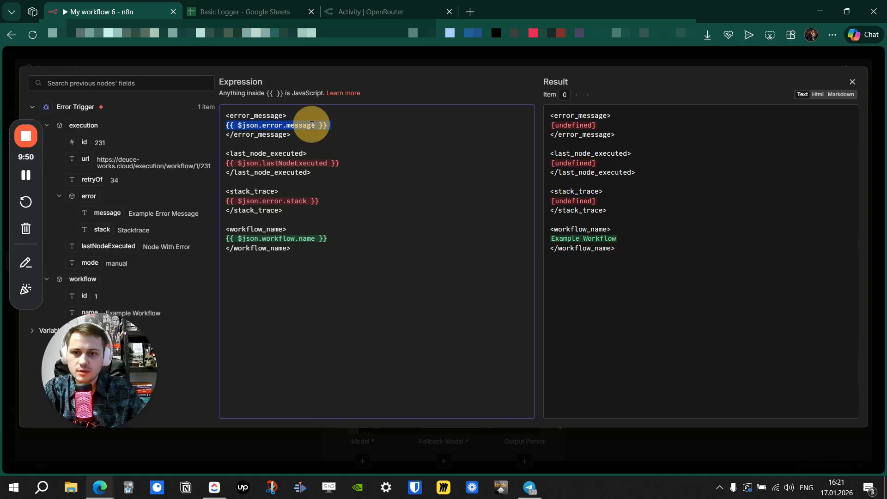
{"action": "key", "text": "BackSpace"}
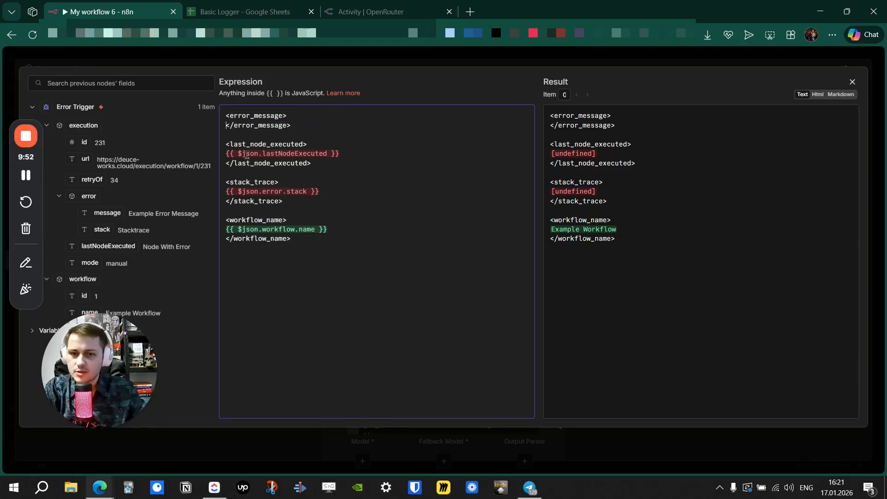
{"action": "key", "text": "Return"}
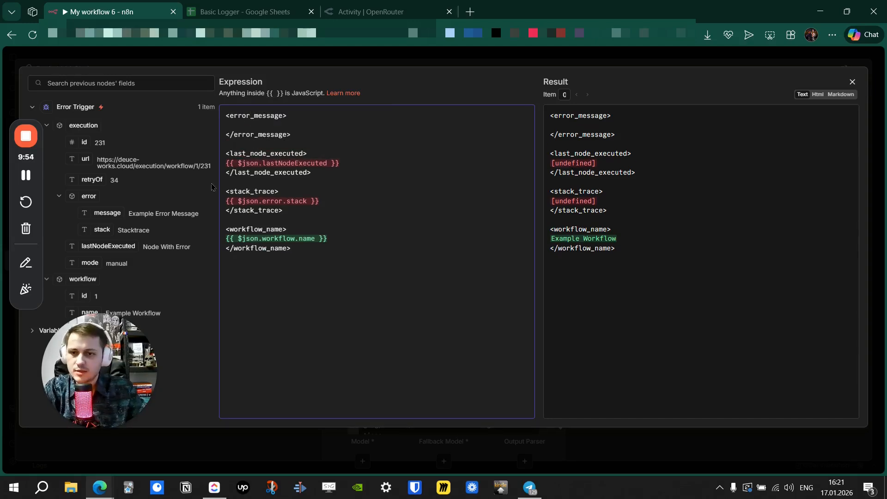
{"action": "left_click_drag", "start_coordinate": [107, 213], "coordinate": [251, 125]}
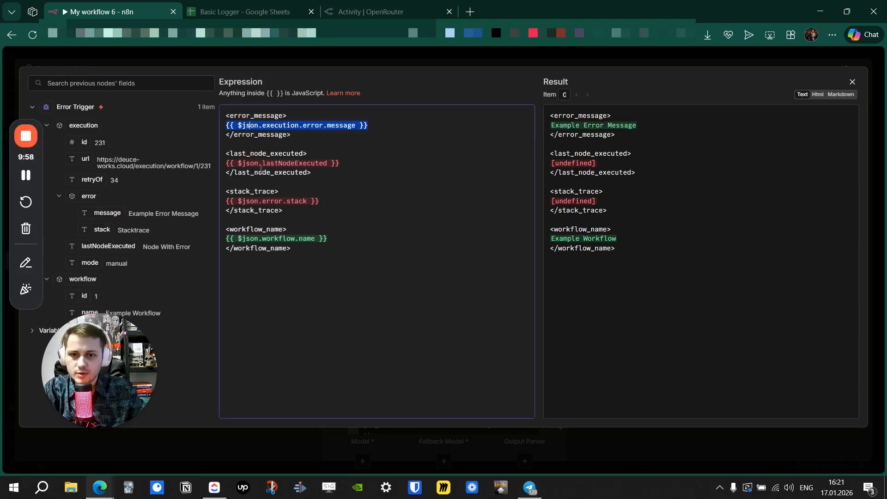
{"action": "triple_click", "coordinate": [266, 163]}
{"action": "key", "text": "BackSpace"}
{"action": "key", "text": "Return"}
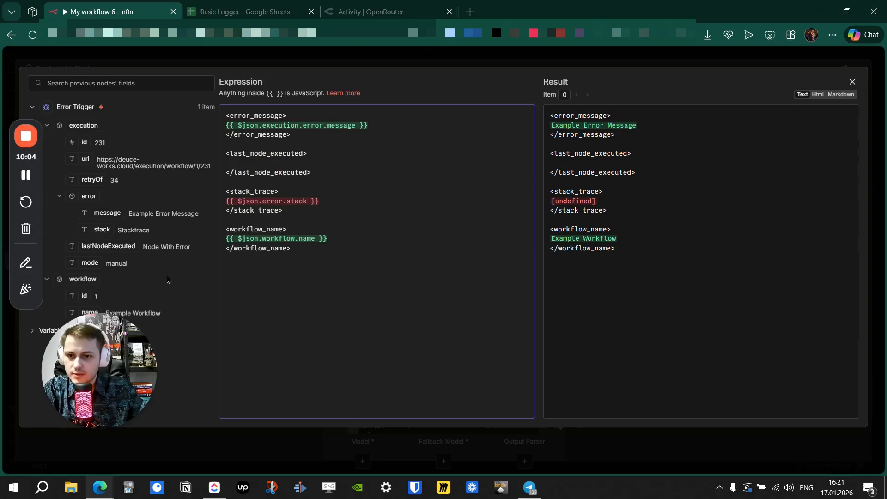
{"action": "left_click_drag", "start_coordinate": [127, 248], "coordinate": [263, 172]}
{"action": "key", "text": "ctrl+z"}
{"action": "left_click_drag", "start_coordinate": [108, 247], "coordinate": [256, 164]}
Place the error stack inside stack_trace and check the resolved prompt preview.
{"action": "triple_click", "coordinate": [266, 200]}
{"action": "key", "text": "BackSpace"}
{"action": "key", "text": "Return"}
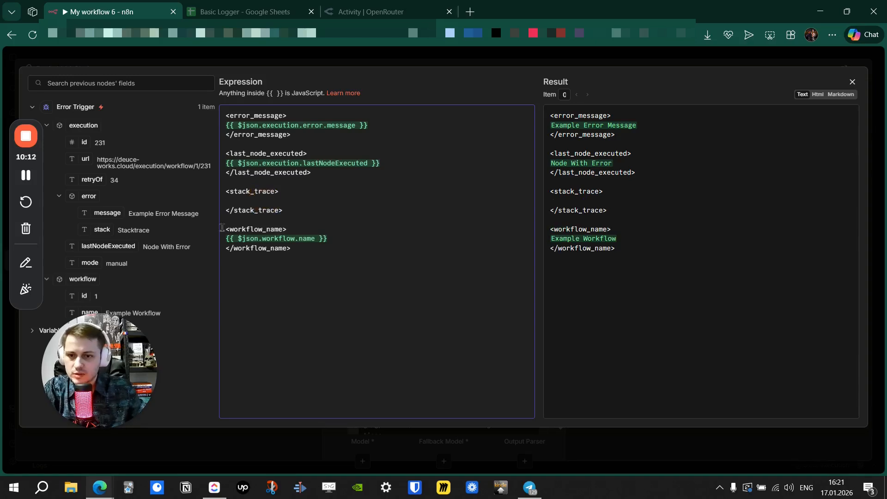
{"action": "left_click_drag", "start_coordinate": [100, 230], "coordinate": [253, 200]}
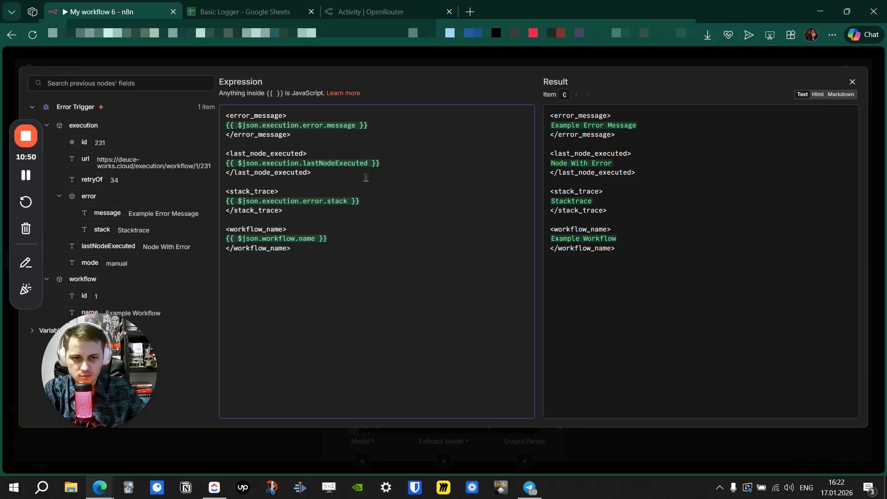
{"action": "left_click_drag", "start_coordinate": [627, 269], "coordinate": [539, 111]}
{"action": "left_click", "coordinate": [659, 198]}
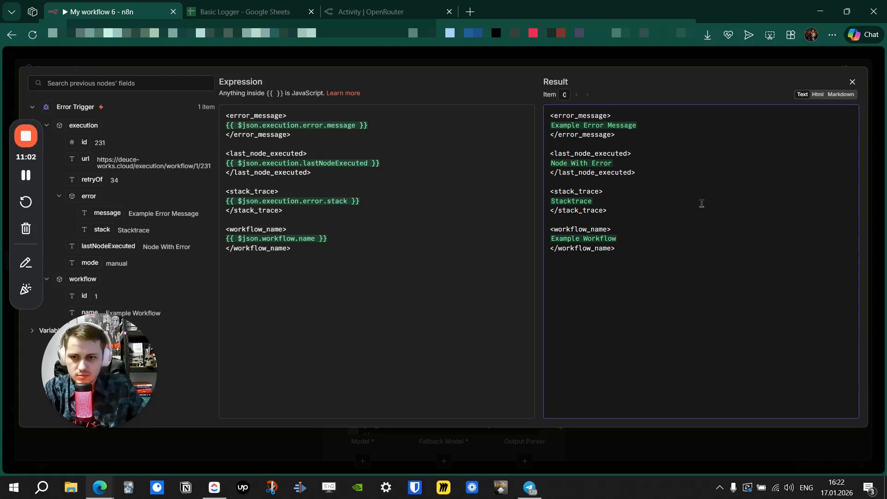
{"action": "left_click", "coordinate": [428, 54]}
Attach an OpenRouter Chat Model to the Basic LLM Chain.
{"action": "left_click", "coordinate": [466, 55]}
{"action": "left_click", "coordinate": [392, 258]}
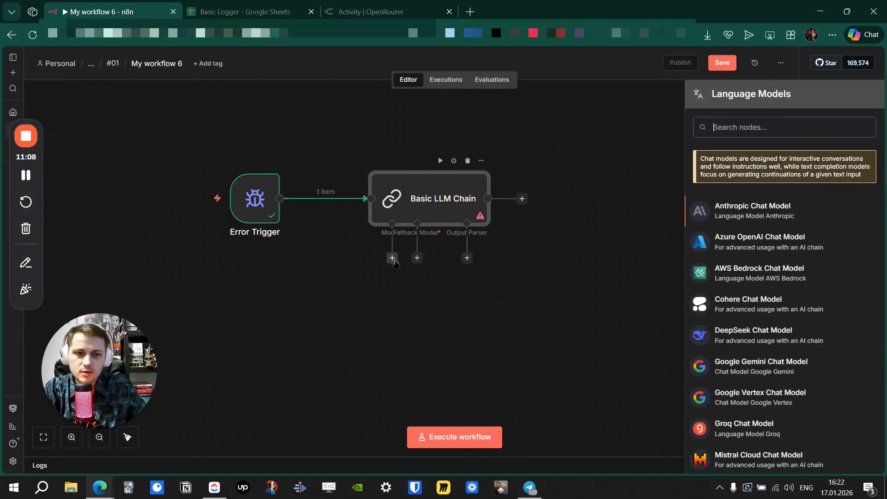
{"action": "type", "text": "open"}
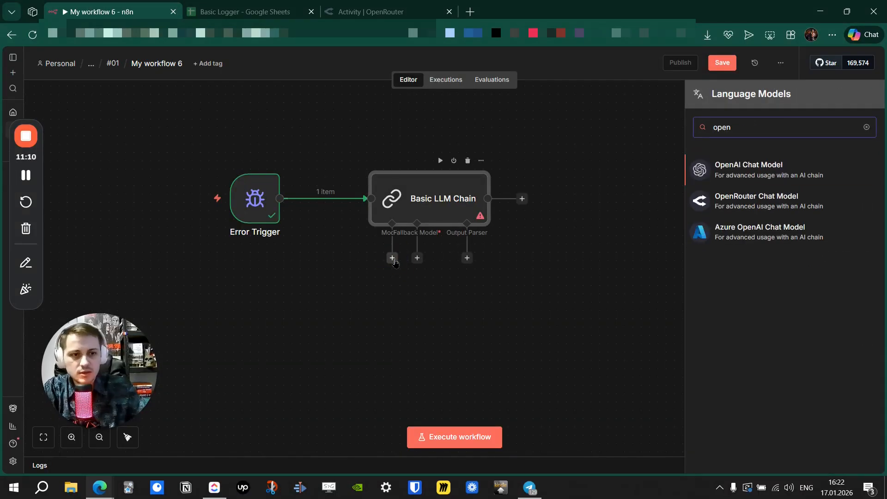
{"action": "left_click", "coordinate": [739, 208]}
Choose xiaomi/mimo-v2-flash:free as the OpenRouter model, leaving extra options unset.
{"action": "left_click", "coordinate": [450, 159]}
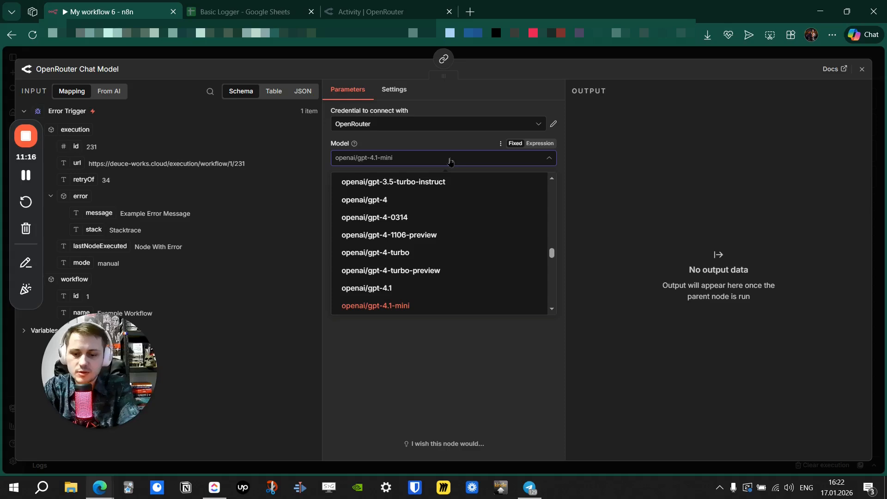
{"action": "type", "text": "q"}
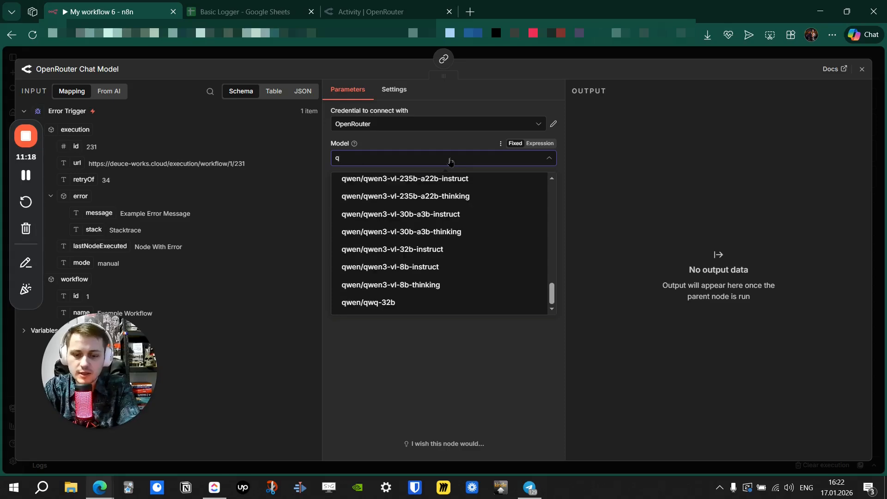
{"action": "key", "text": "BackSpace"}
{"action": "type", "text": "xia"}
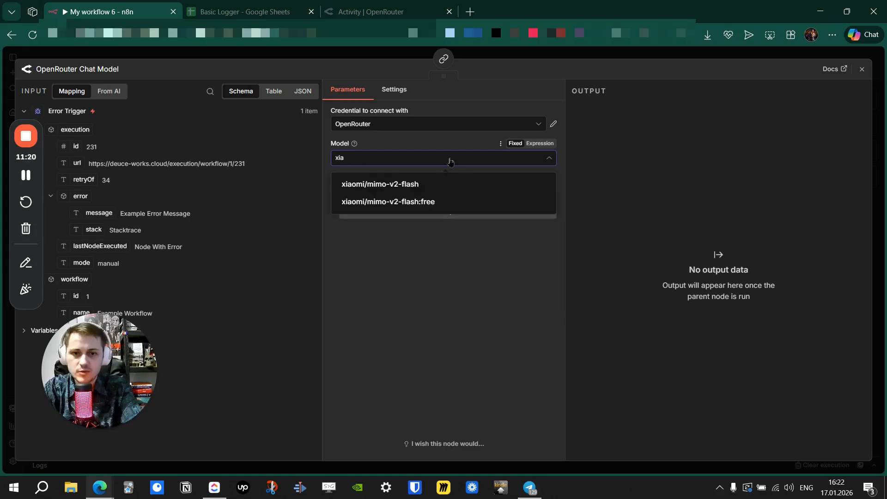
{"action": "left_click", "coordinate": [432, 202]}
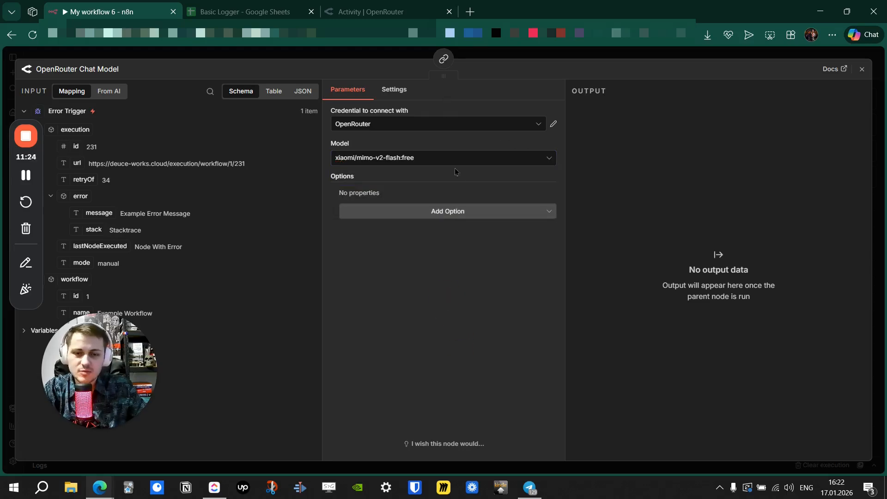
{"action": "left_click", "coordinate": [470, 212]}
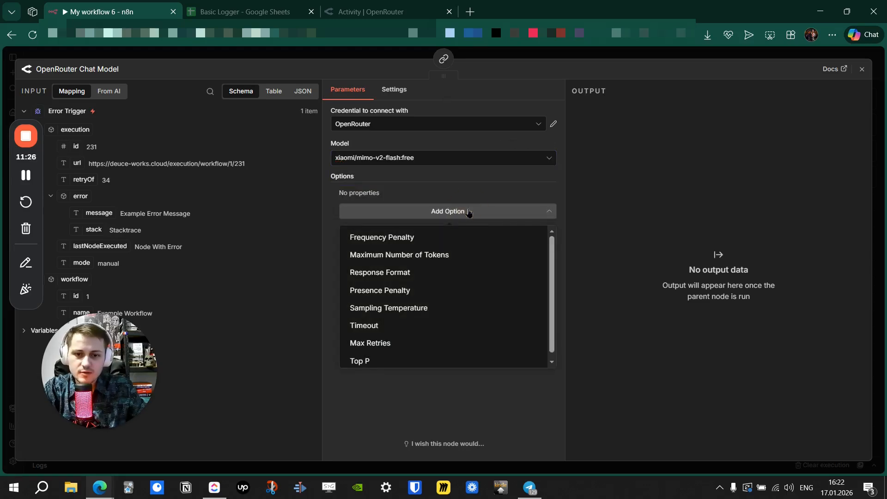
{"action": "left_click", "coordinate": [470, 212]}
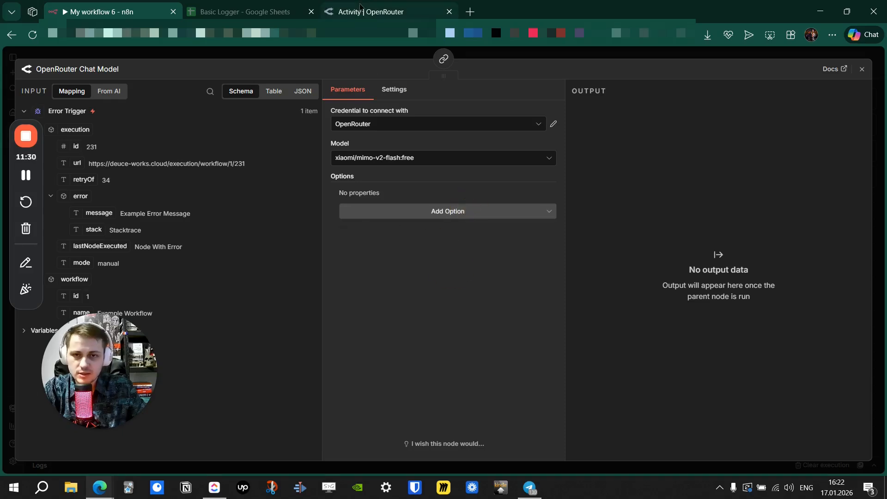
{"action": "left_click", "coordinate": [365, 11]}
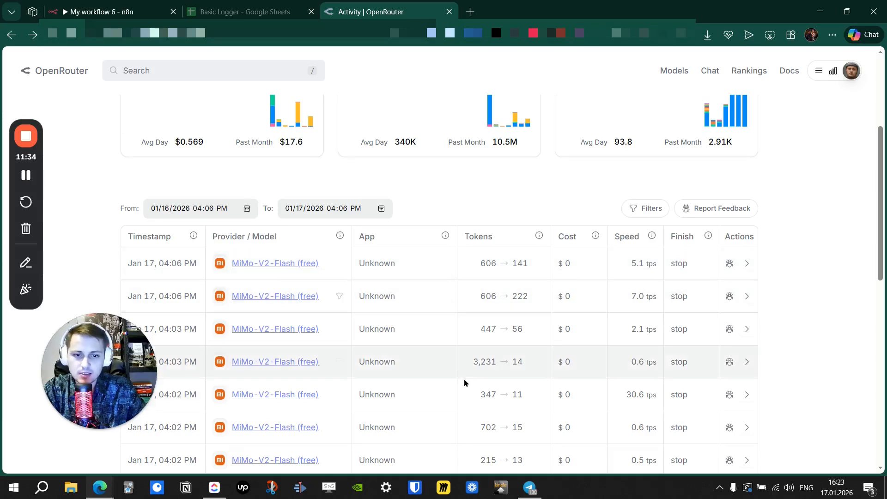
{"action": "double_click", "coordinate": [490, 365]}
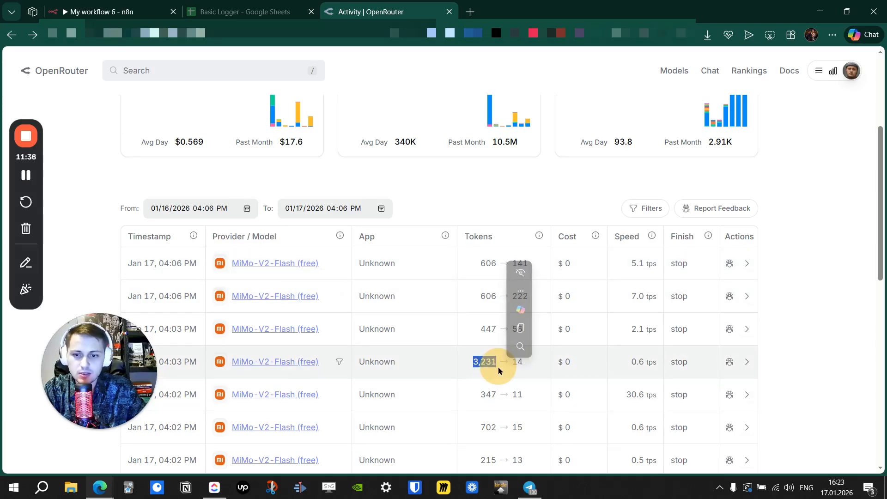
{"action": "left_click", "coordinate": [516, 362]}
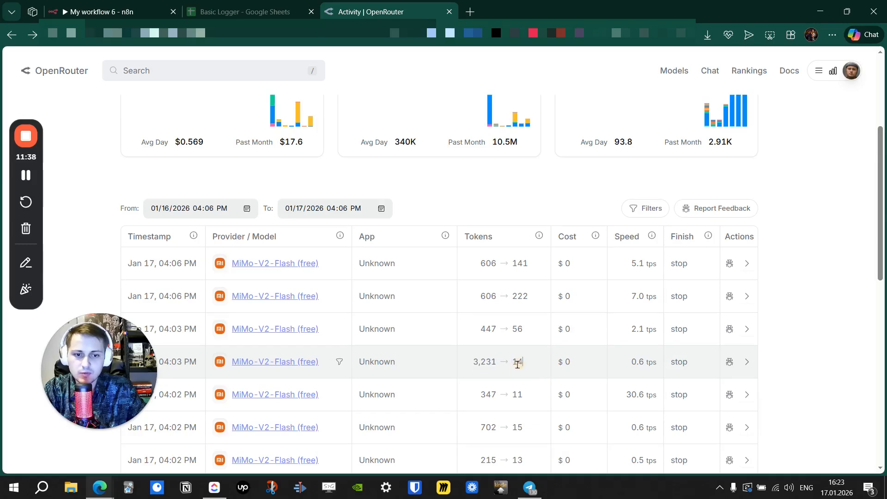
{"action": "double_click", "coordinate": [516, 362]}
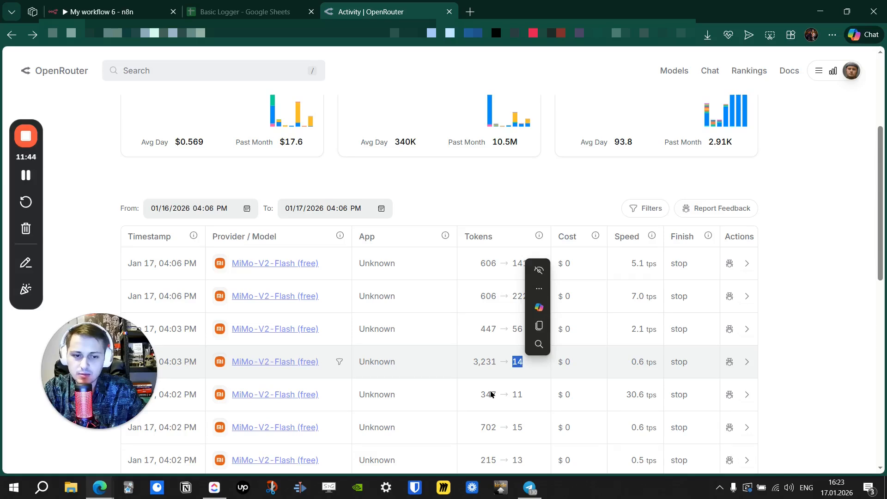
{"action": "left_click", "coordinate": [574, 373]}
{"action": "double_click", "coordinate": [567, 376]}
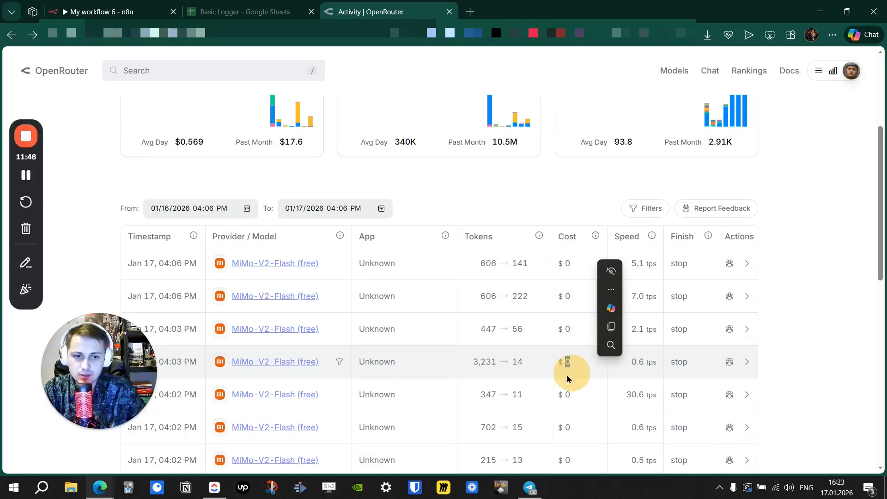
{"action": "mouse_move", "coordinate": [479, 364]}
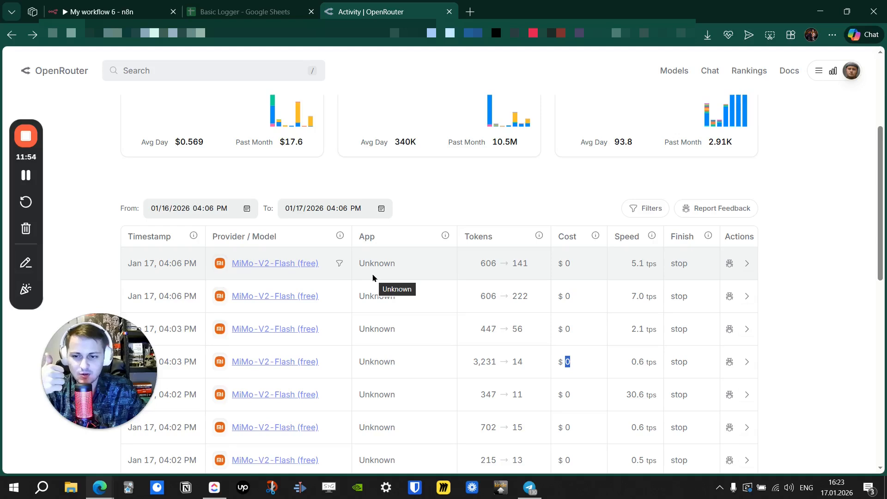
{"action": "left_click", "coordinate": [435, 265]}
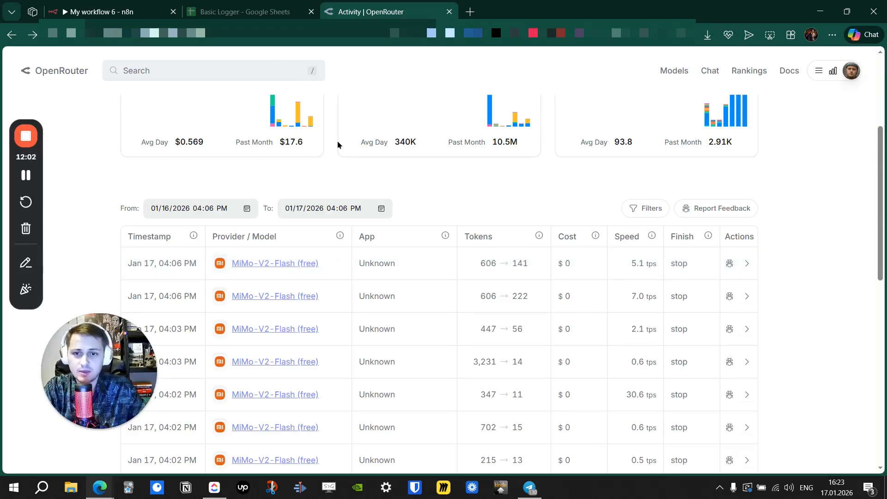
{"action": "scroll", "coordinate": [359, 161], "scroll_direction": "up", "scroll_amount": 4}
Back in n8n, close the OpenRouter settings and move its node lower right.
{"action": "left_click", "coordinate": [242, 14]}
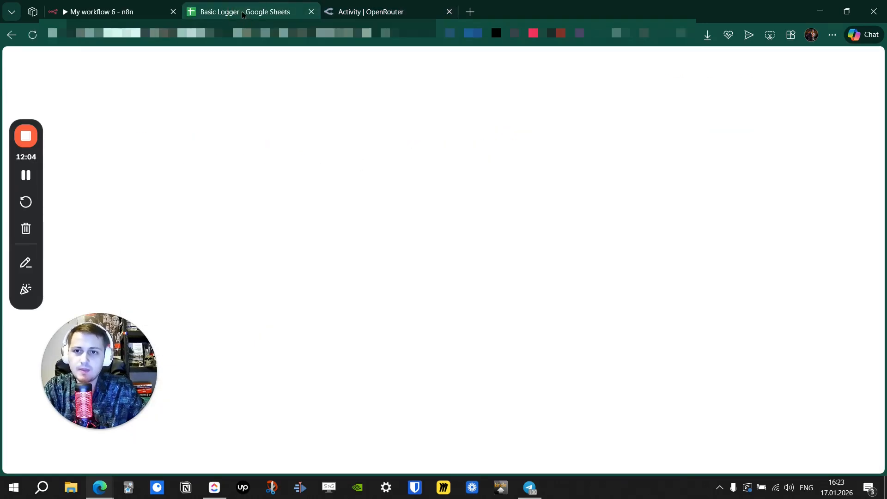
{"action": "left_click", "coordinate": [129, 10]}
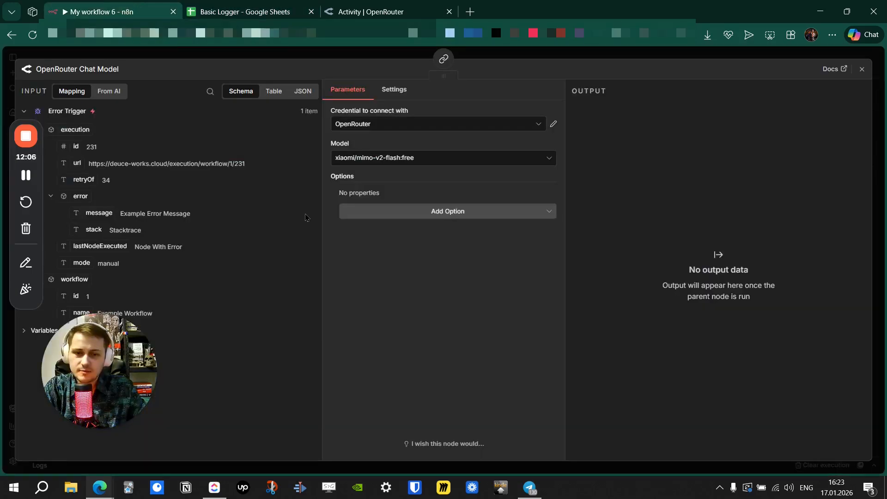
{"action": "left_click", "coordinate": [481, 51]}
{"action": "left_click_drag", "start_coordinate": [312, 298], "coordinate": [355, 357]}
{"action": "scroll", "coordinate": [405, 300], "scroll_direction": "down", "scroll_amount": 1}
{"action": "scroll", "coordinate": [405, 300], "scroll_direction": "right", "scroll_amount": 1}
Add a Google Gemini Chat Model as the fallback and position it beside OpenRouter.
{"action": "left_click", "coordinate": [386, 222]}
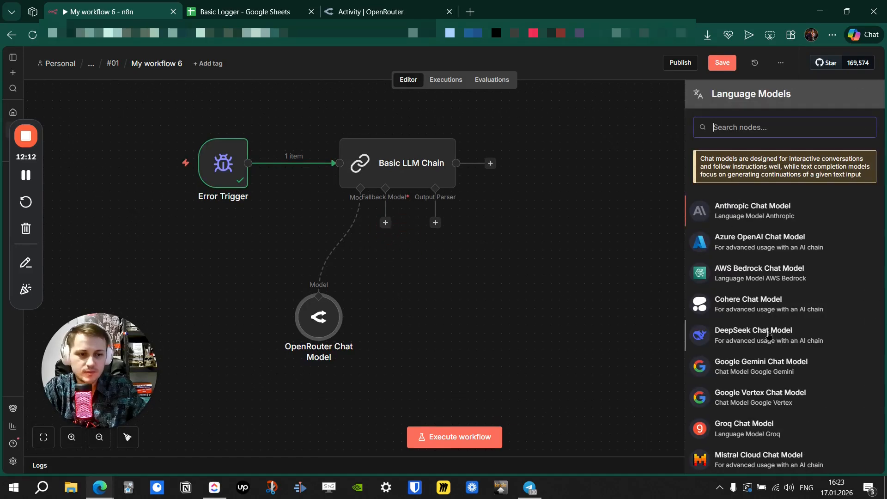
{"action": "left_click", "coordinate": [776, 375]}
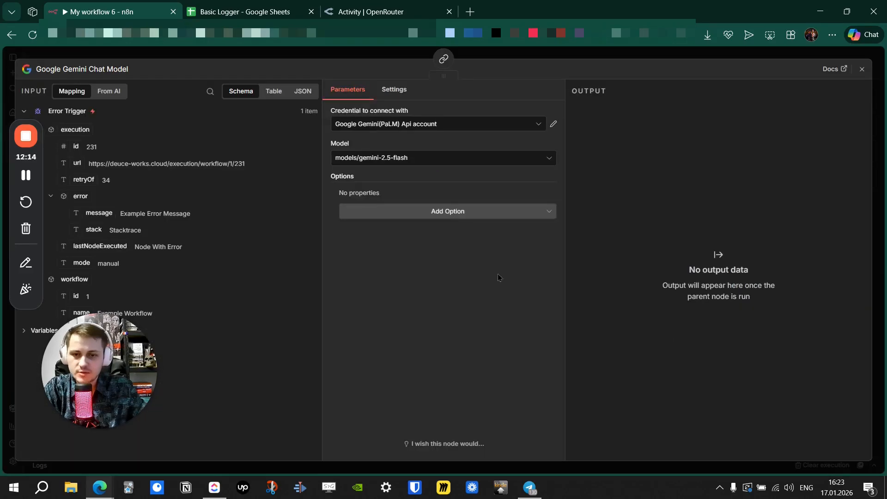
{"action": "left_click", "coordinate": [520, 54]}
{"action": "left_click_drag", "start_coordinate": [320, 320], "coordinate": [321, 346]}
{"action": "left_click_drag", "start_coordinate": [289, 277], "coordinate": [406, 348]}
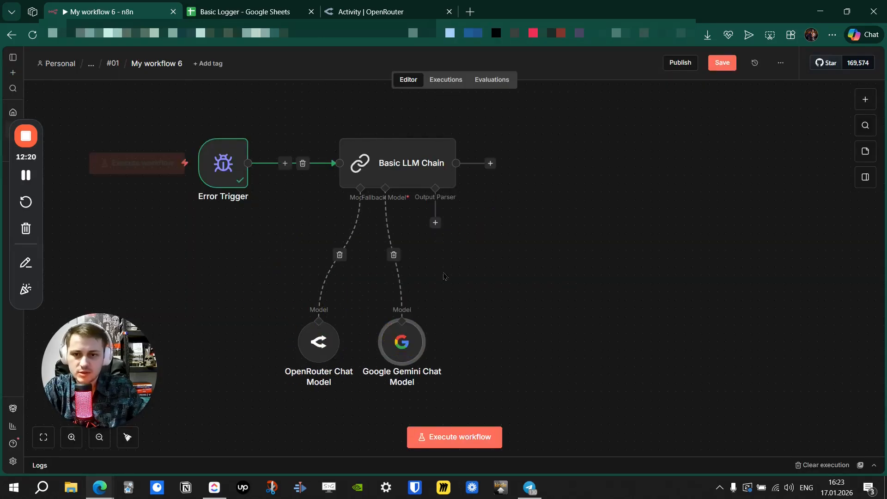
{"action": "left_click_drag", "start_coordinate": [575, 283], "coordinate": [495, 287]}
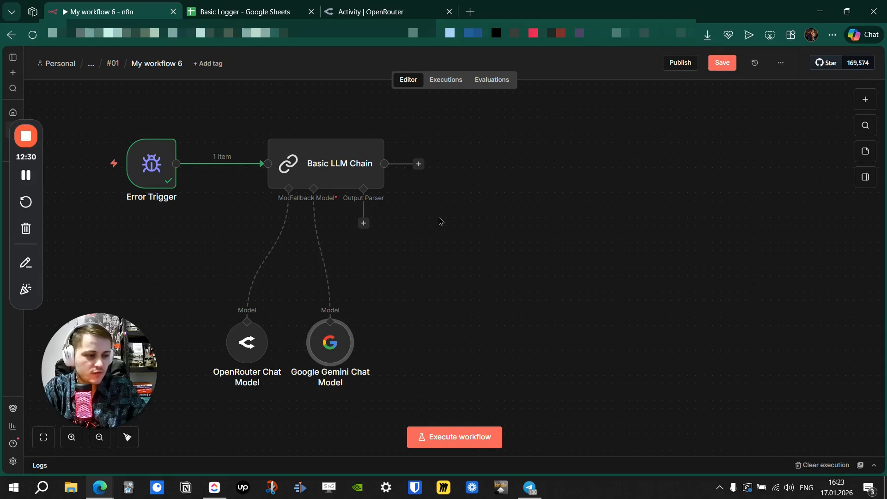
{"action": "left_click_drag", "start_coordinate": [439, 221], "coordinate": [413, 213]}
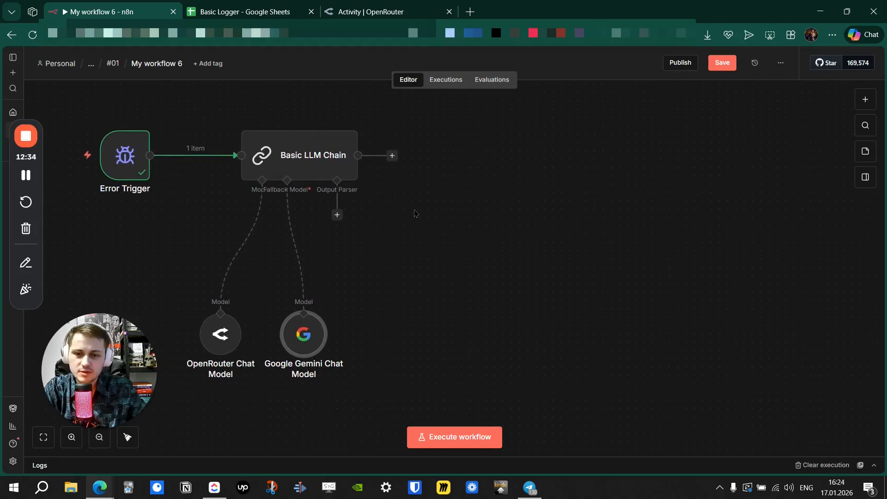
Add a Structured Output Parser with JSON example {"summary": "grok is out of credits"}.
{"action": "left_click", "coordinate": [338, 215]}
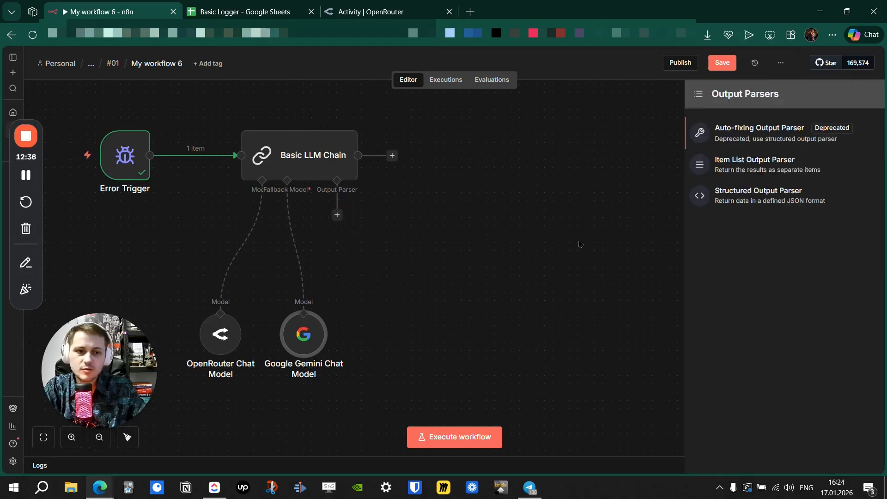
{"action": "left_click_drag", "start_coordinate": [736, 207], "coordinate": [655, 200]}
{"action": "left_click_drag", "start_coordinate": [413, 192], "coordinate": [306, 182]}
{"action": "key", "text": "BackSpace"}
{"action": "key", "text": "BackSpace"}
{"action": "key", "text": "BackSpace"}
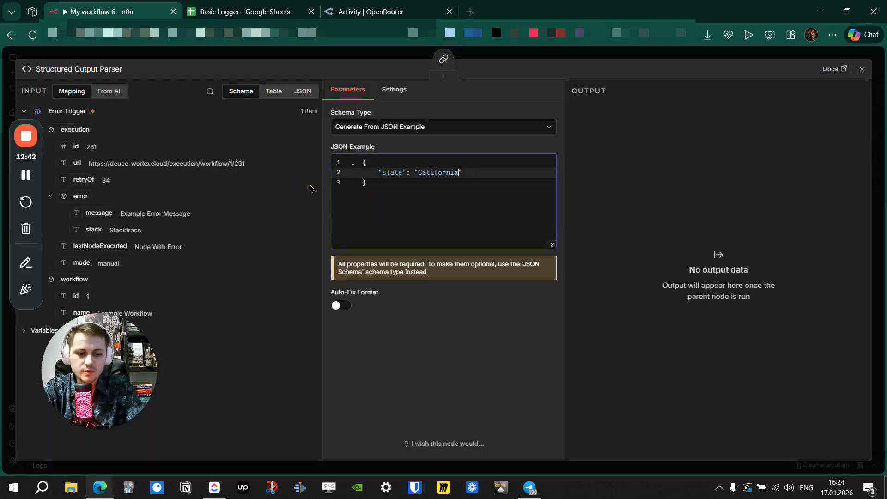
{"action": "key", "text": "BackSpace"}
{"action": "key", "text": "BackSpace"}
{"action": "key", "text": "BackSpace"}
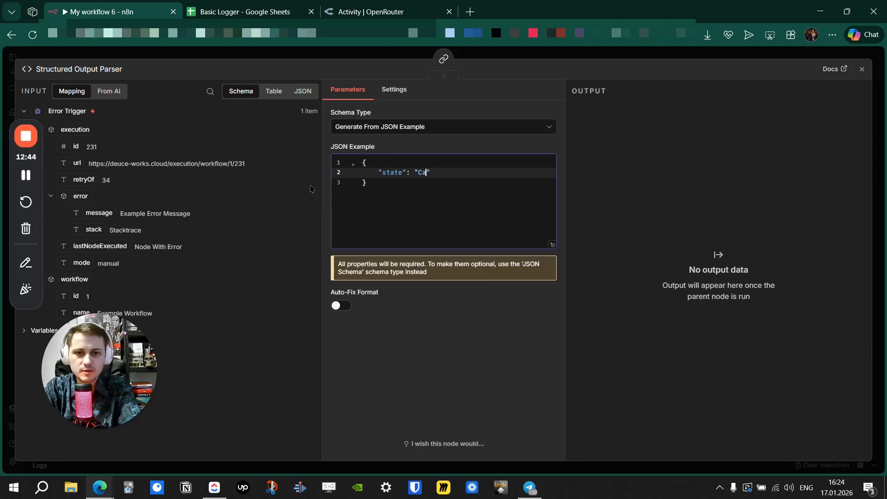
{"action": "type", "text": "grok is out of credits"}
{"action": "double_click", "coordinate": [392, 173]}
{"action": "type", "text": "summaryu"}
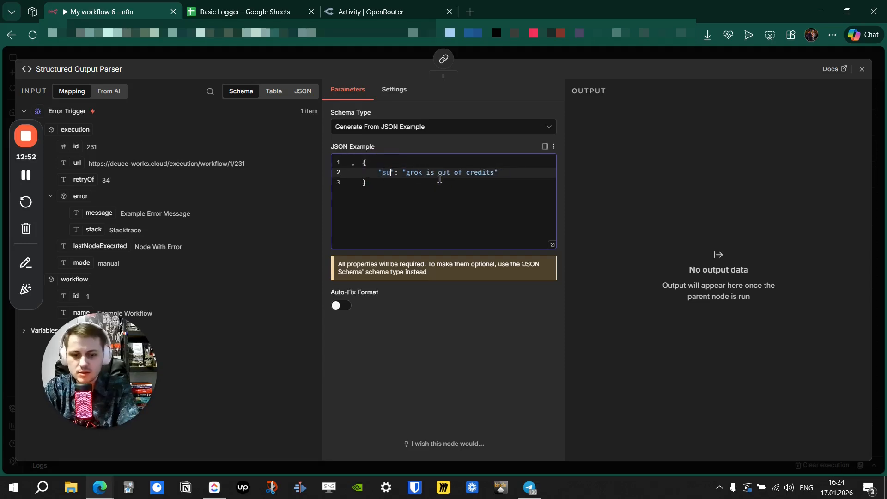
{"action": "key", "text": "BackSpace"}
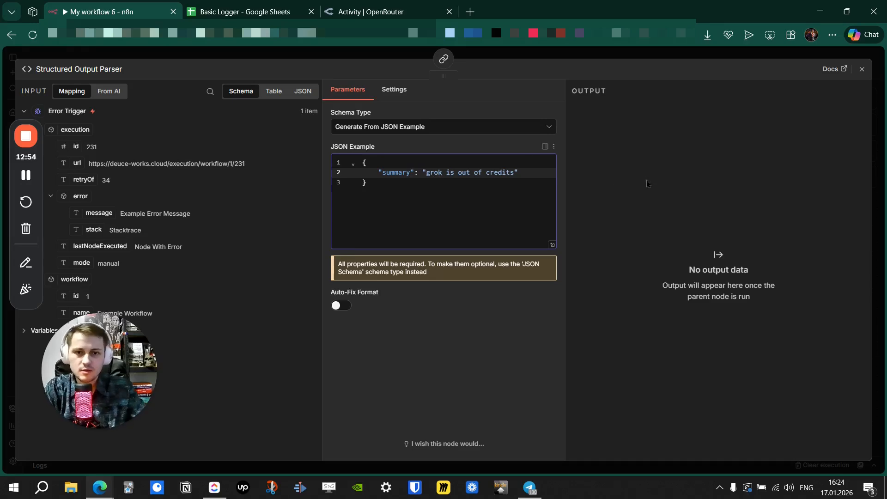
{"action": "left_click", "coordinate": [496, 54]}
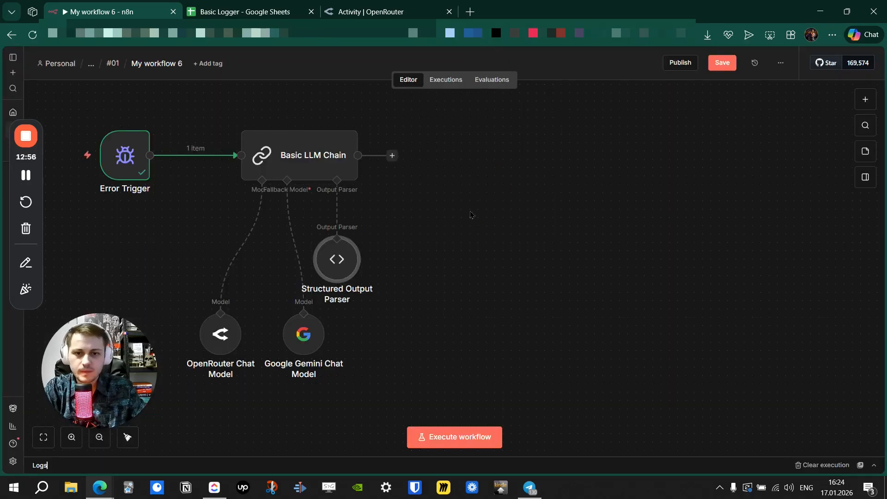
Run the Basic LLM Chain node through the OpenRouter model on the example error.
{"action": "left_click_drag", "start_coordinate": [510, 216], "coordinate": [501, 241]}
{"action": "left_click", "coordinate": [356, 125]}
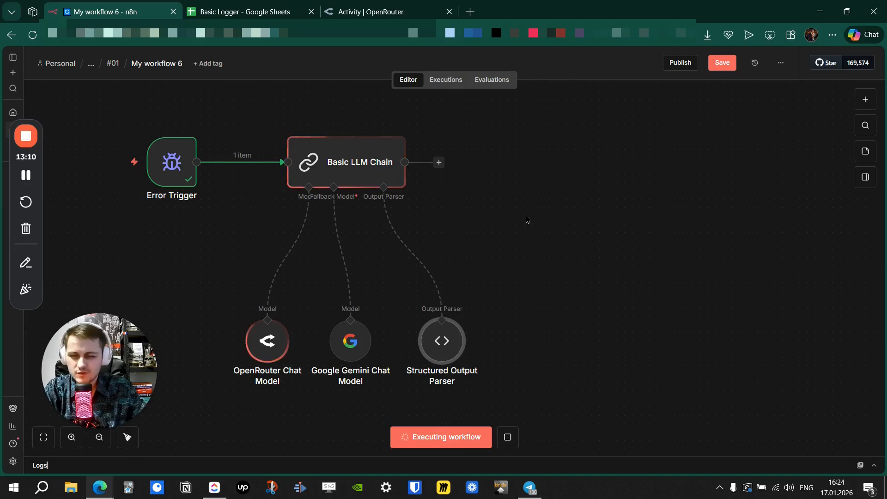
{"action": "left_click_drag", "start_coordinate": [536, 224], "coordinate": [491, 198]}
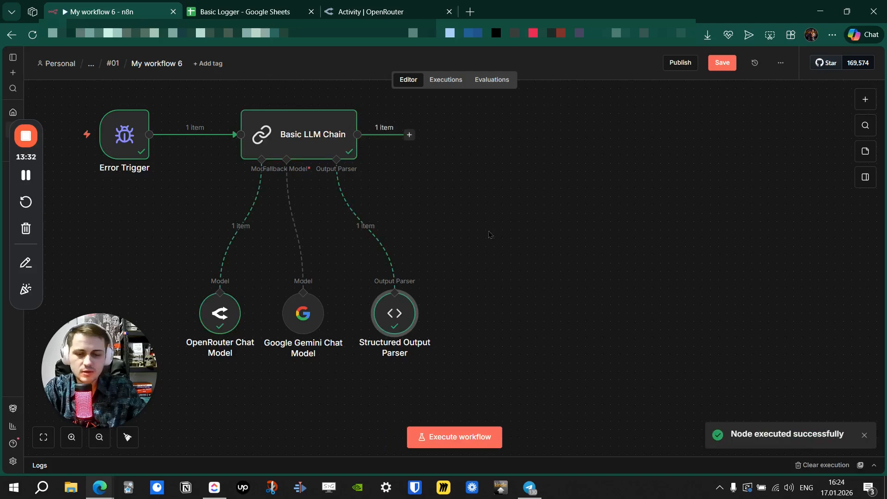
{"action": "left_click_drag", "start_coordinate": [468, 213], "coordinate": [486, 223]}
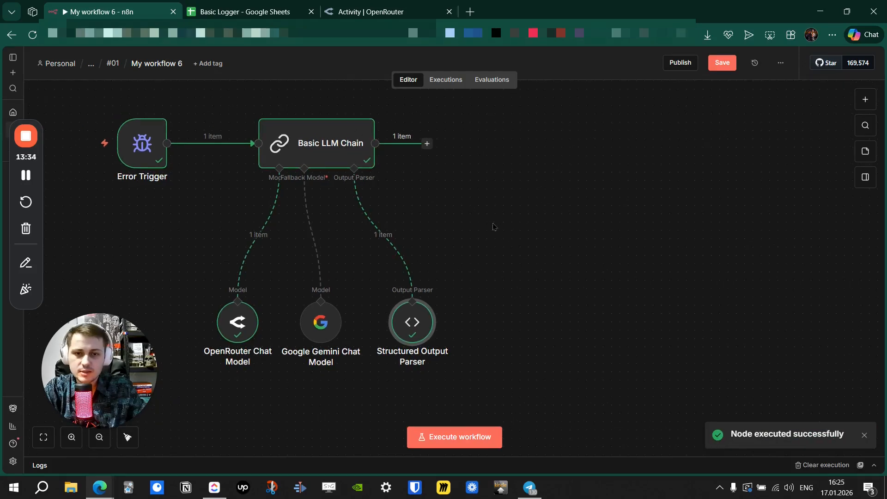
Inspect the chain's output in Schema view to check the generated summary field.
{"action": "double_click", "coordinate": [347, 150]}
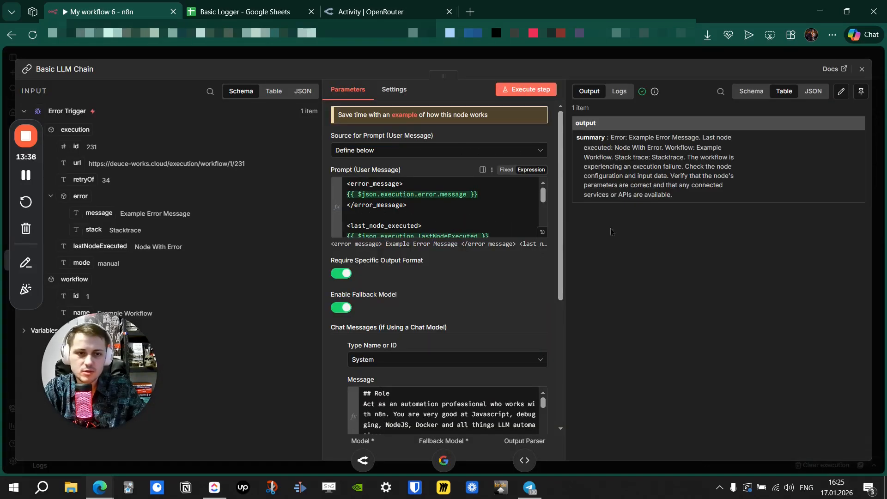
{"action": "left_click", "coordinate": [751, 91]}
{"action": "mouse_move", "coordinate": [647, 139]}
{"action": "left_mouse_down"}
{"action": "mouse_move", "coordinate": [763, 177]}
{"action": "mouse_move", "coordinate": [659, 142]}
{"action": "left_mouse_up"}
{"action": "left_click", "coordinate": [729, 162]}
{"action": "left_click", "coordinate": [489, 53]}
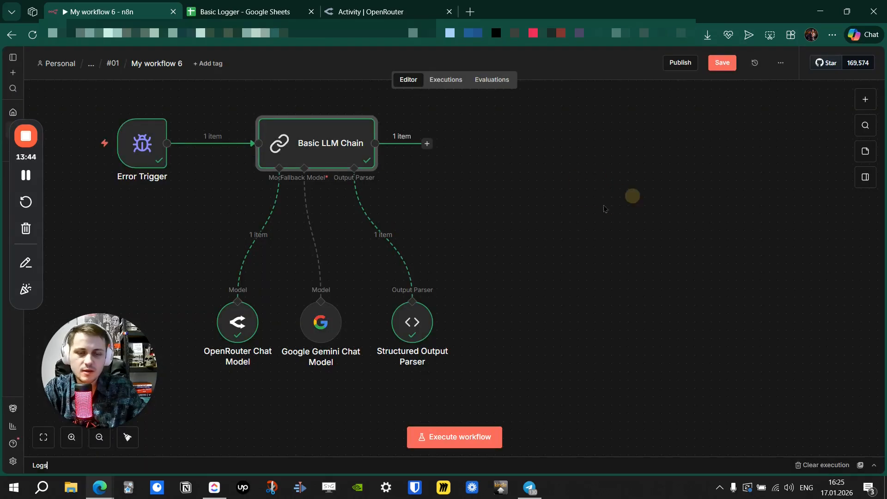
{"action": "left_click_drag", "start_coordinate": [484, 157], "coordinate": [502, 178]}
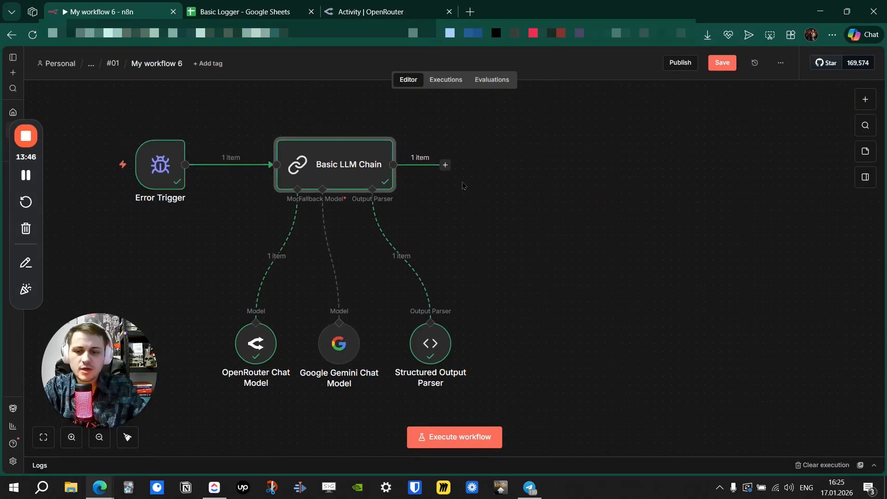
Add a Google Sheets 'Append row in sheet' node after the Basic LLM Chain.
{"action": "left_click", "coordinate": [445, 165]}
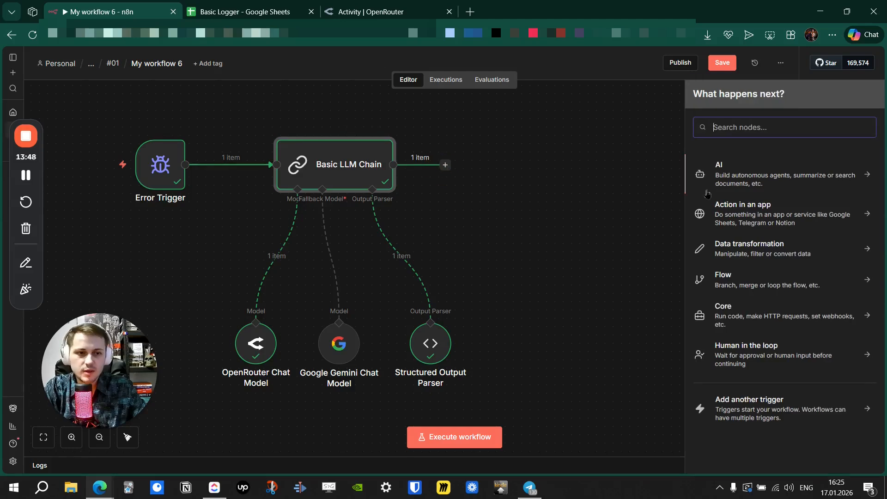
{"action": "type", "text": "spread"}
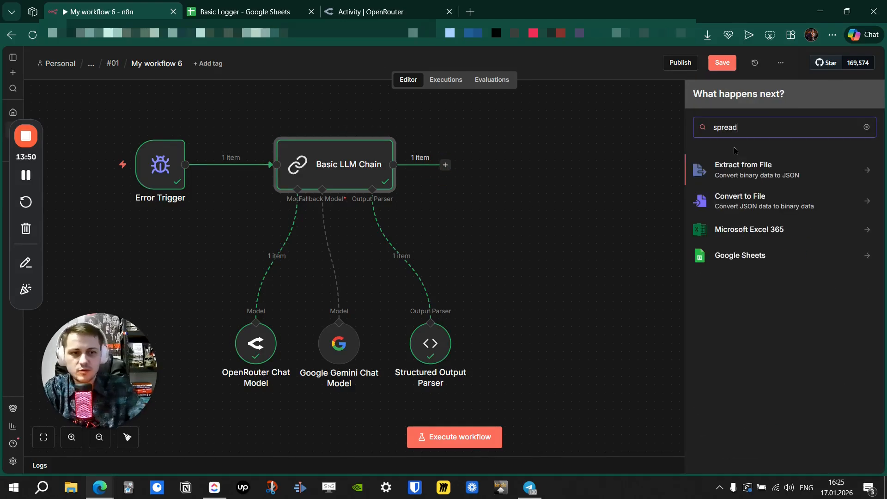
{"action": "left_click", "coordinate": [745, 257]}
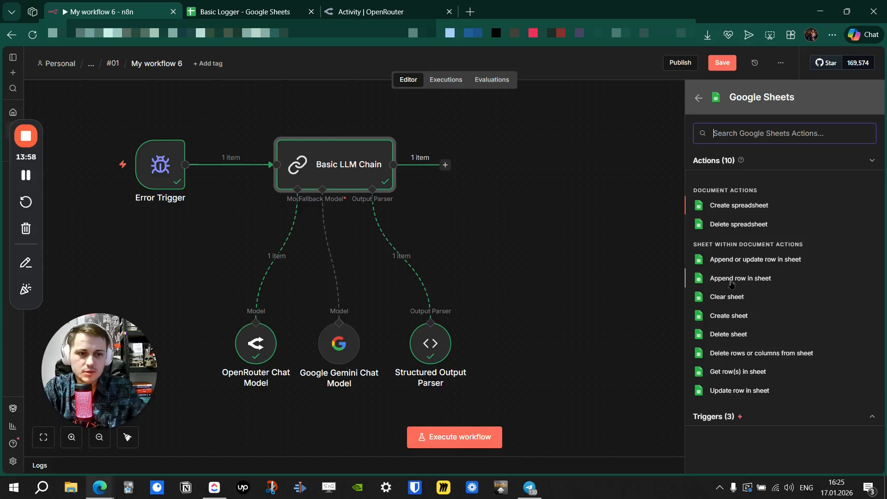
{"action": "left_click", "coordinate": [762, 283]}
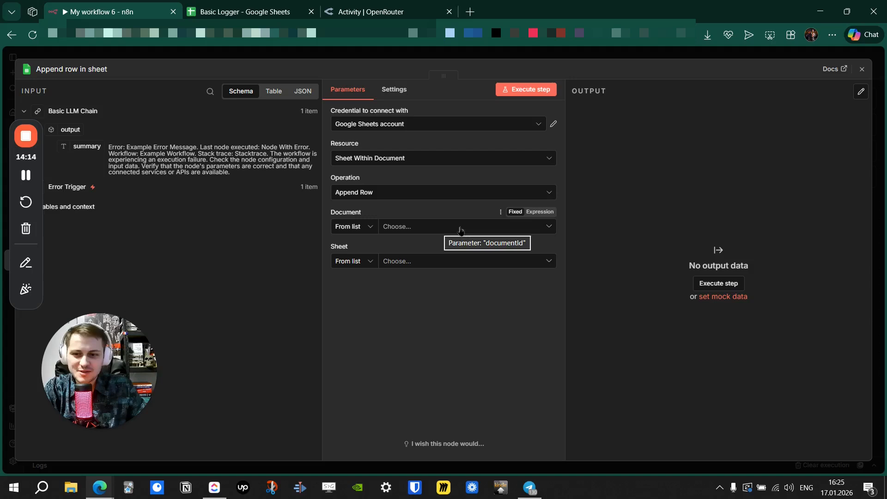
Target the Basic Logger document's tutorial sheet with Map Each Column Manually.
{"action": "left_click", "coordinate": [460, 228]}
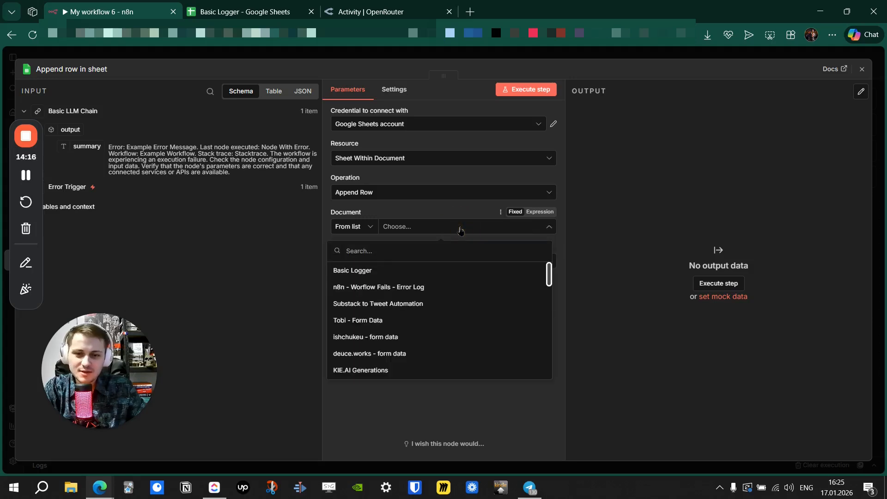
{"action": "left_click", "coordinate": [412, 270]}
{"action": "left_click", "coordinate": [411, 261]}
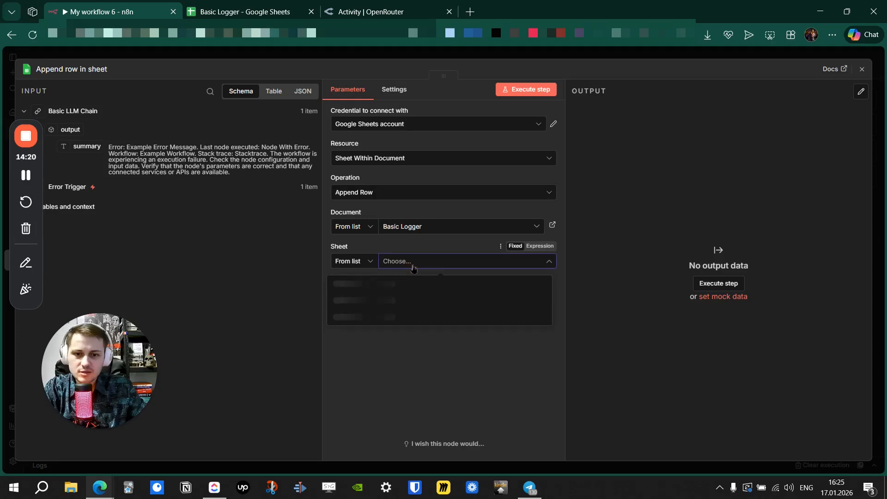
{"action": "left_click", "coordinate": [407, 280]}
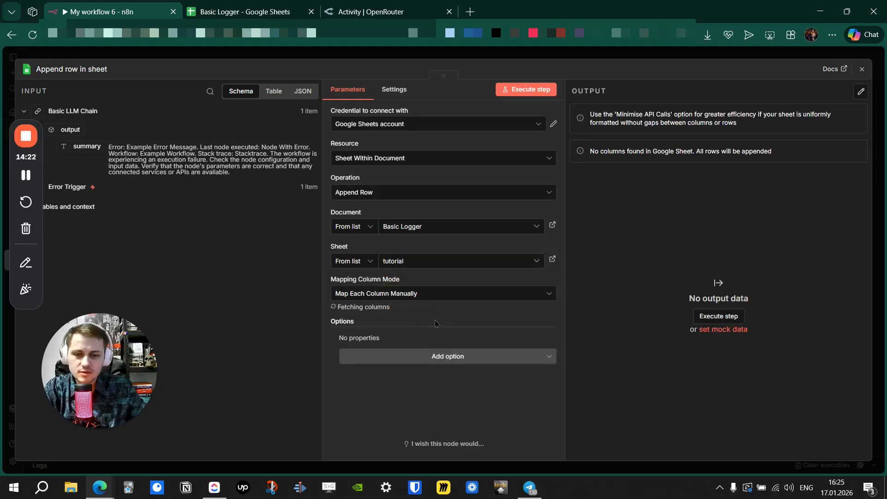
{"action": "left_click", "coordinate": [495, 294]}
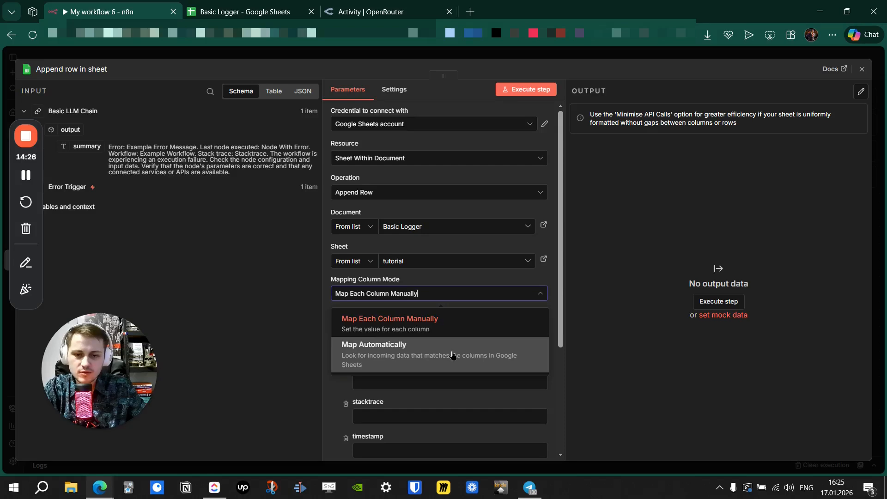
{"action": "left_click", "coordinate": [461, 329]}
{"action": "left_click", "coordinate": [507, 298]}
{"action": "left_click", "coordinate": [564, 282]}
{"action": "scroll", "coordinate": [562, 287], "scroll_direction": "down", "scroll_amount": 3}
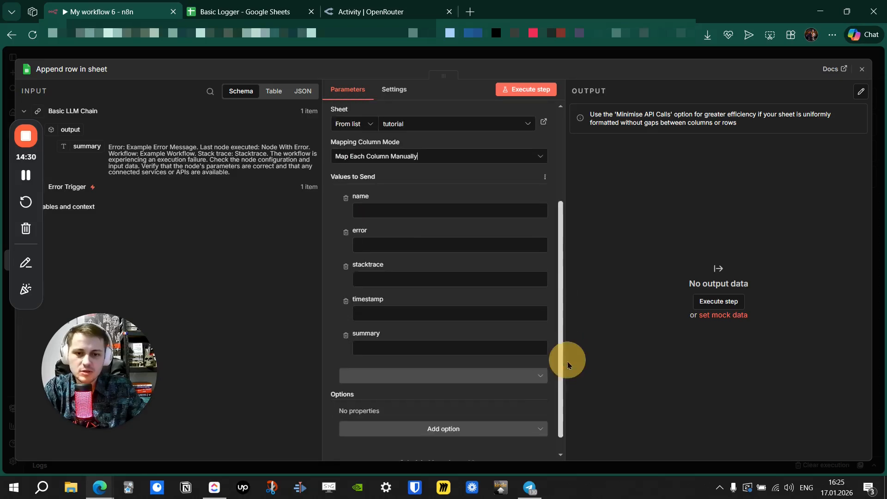
{"action": "left_click", "coordinate": [382, 210]}
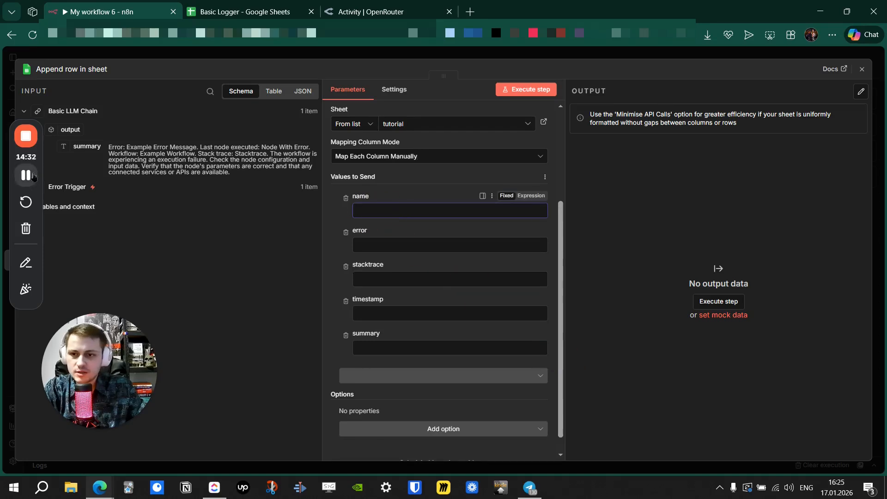
Map the chain's summary into the summary column and $now into the timestamp column.
{"action": "left_click_drag", "start_coordinate": [12, 165], "coordinate": [2, 252]}
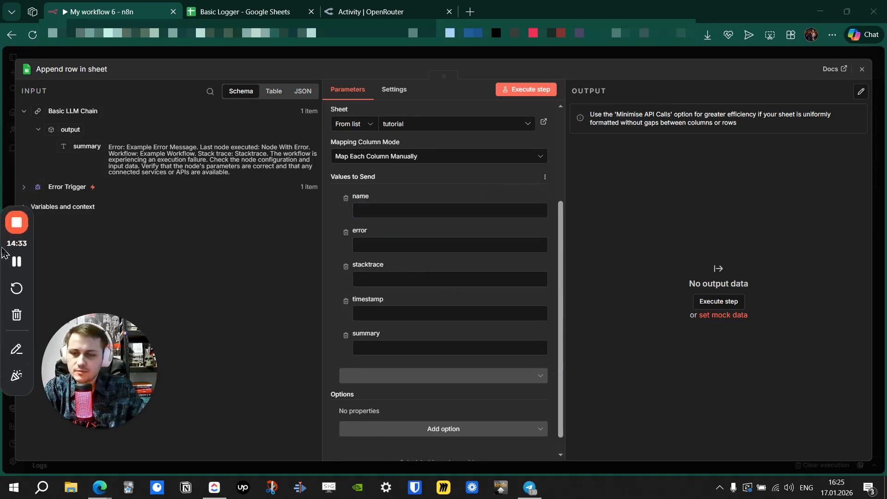
{"action": "left_click", "coordinate": [24, 187]}
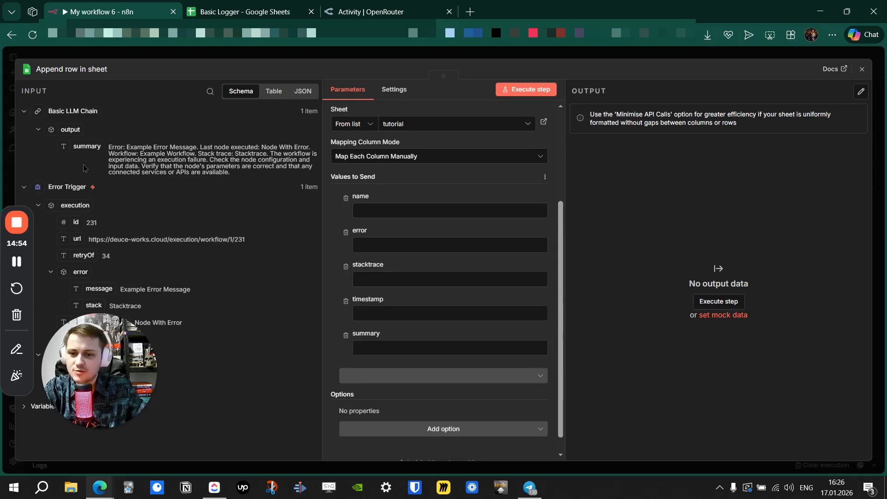
{"action": "left_click_drag", "start_coordinate": [83, 147], "coordinate": [378, 347]}
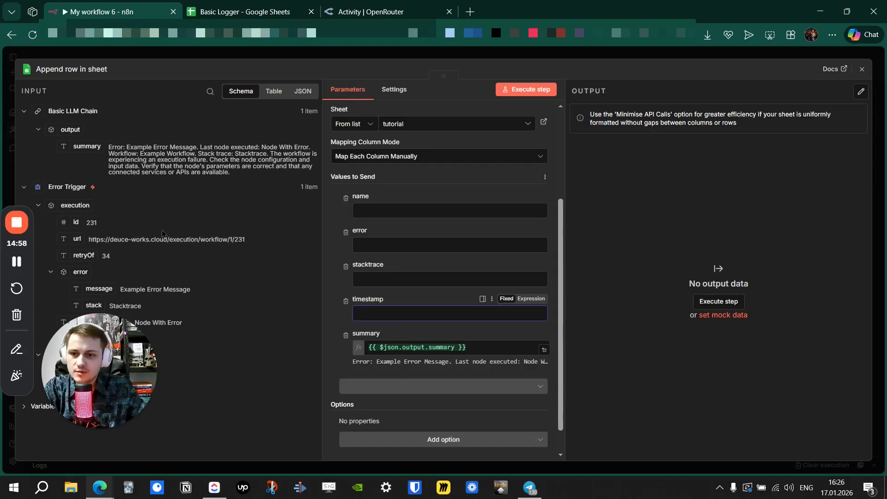
{"action": "left_click_drag", "start_coordinate": [92, 336], "coordinate": [782, 359]}
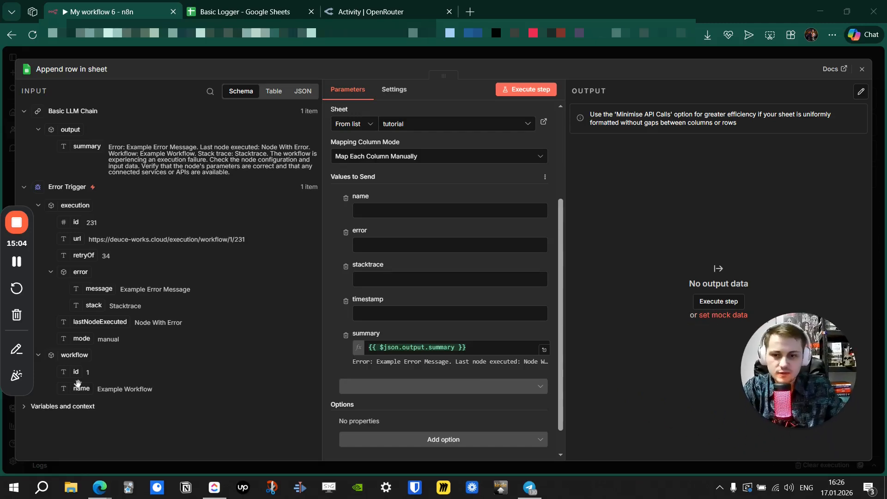
{"action": "left_click", "coordinate": [64, 406]}
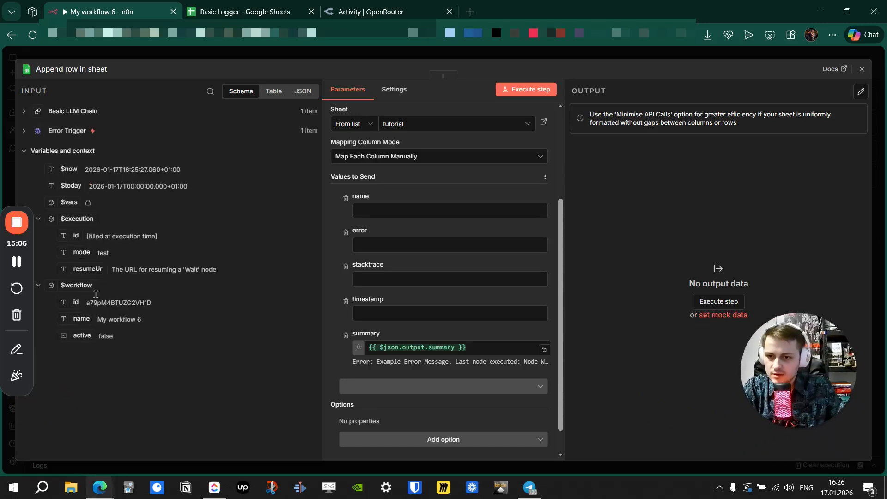
{"action": "left_click_drag", "start_coordinate": [69, 169], "coordinate": [391, 314]}
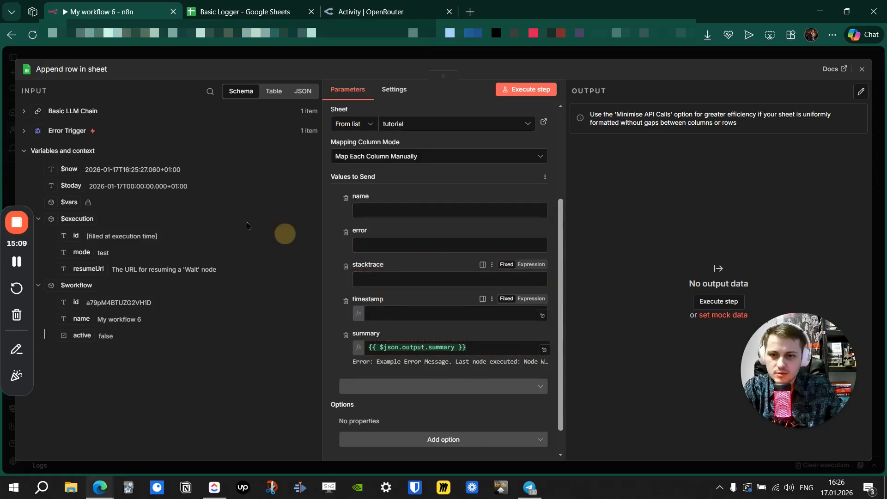
Map error.message, $workflow.name and error.stack into the error, name and stacktrace columns.
{"action": "left_click", "coordinate": [24, 132]}
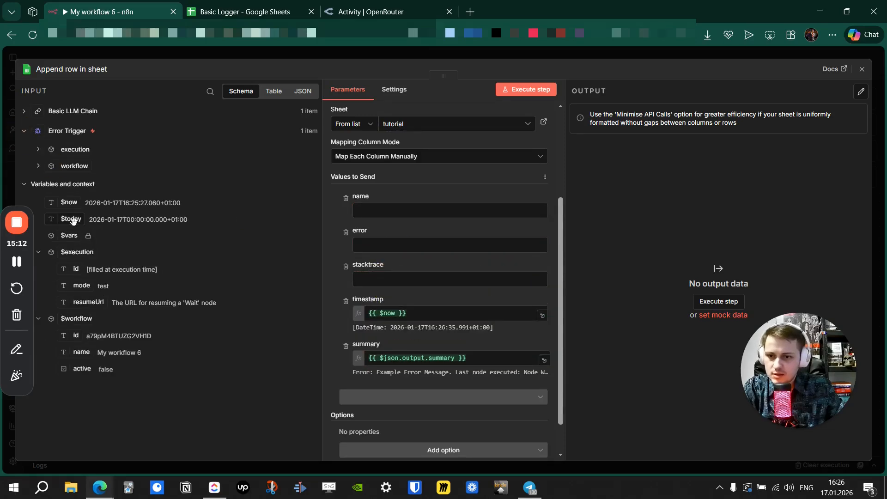
{"action": "left_click", "coordinate": [38, 153]}
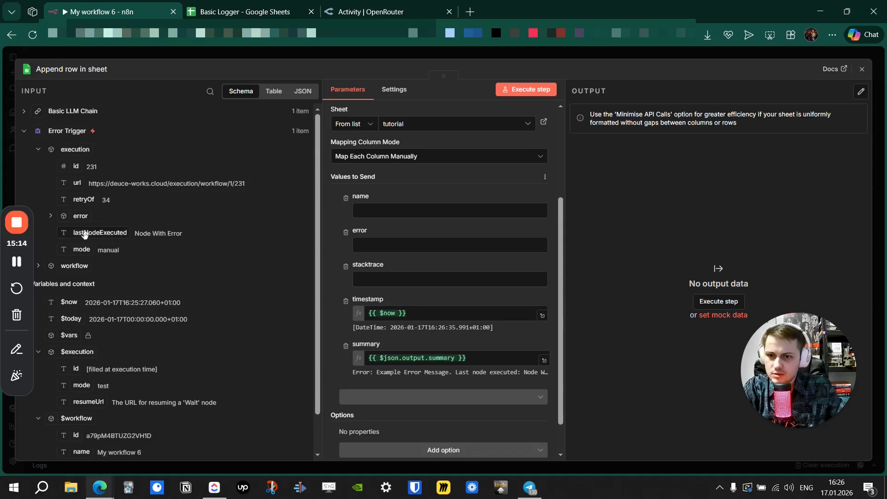
{"action": "left_click_drag", "start_coordinate": [104, 233], "coordinate": [281, 298]}
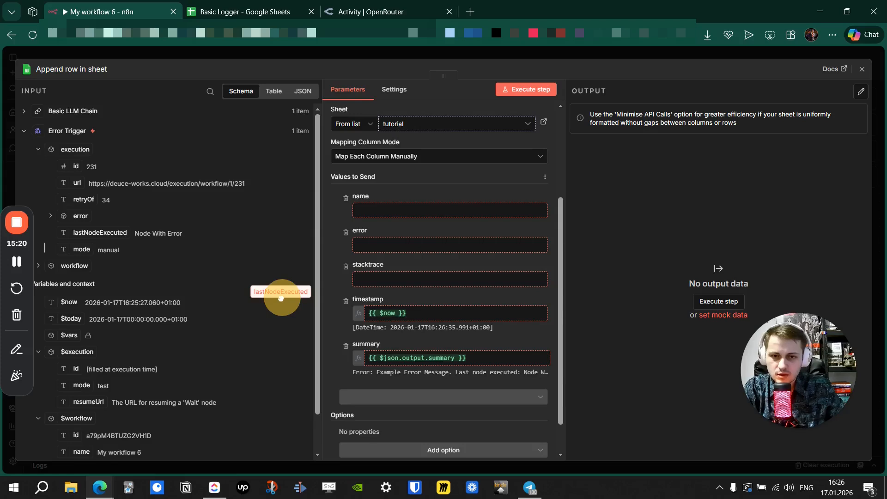
{"action": "left_click_drag", "start_coordinate": [280, 298], "coordinate": [105, 222]}
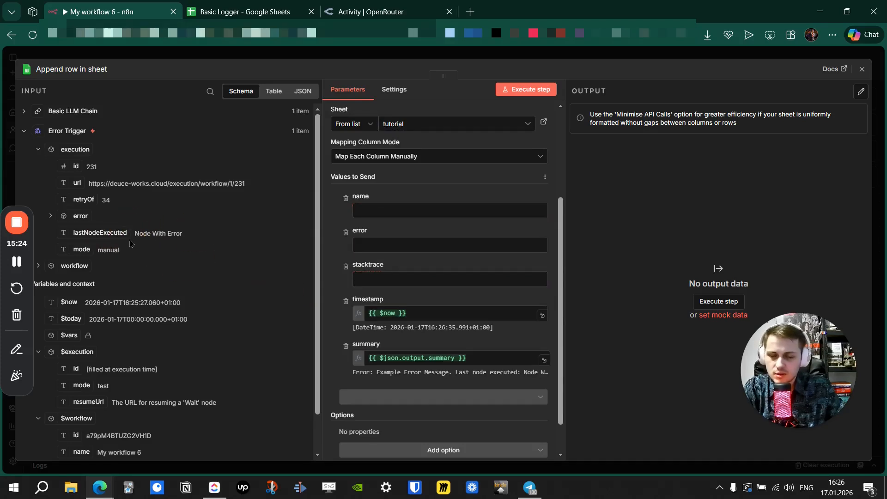
{"action": "left_click", "coordinate": [59, 217]}
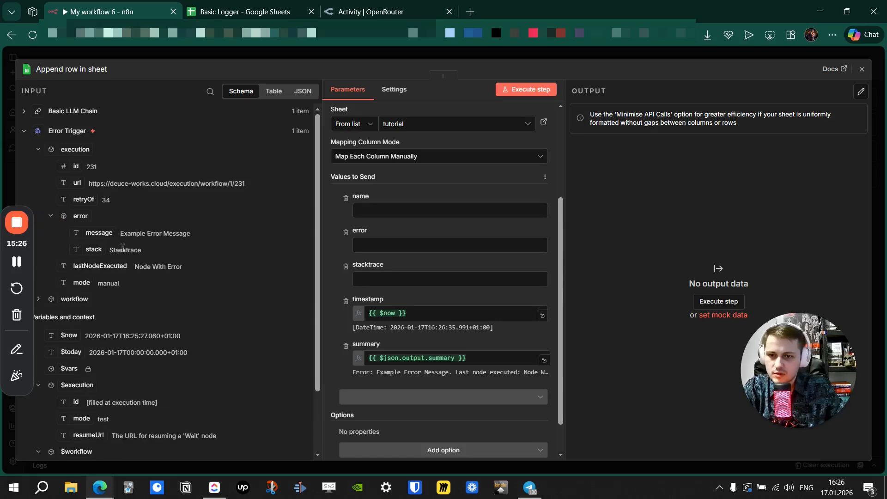
{"action": "left_click_drag", "start_coordinate": [96, 234], "coordinate": [378, 247]}
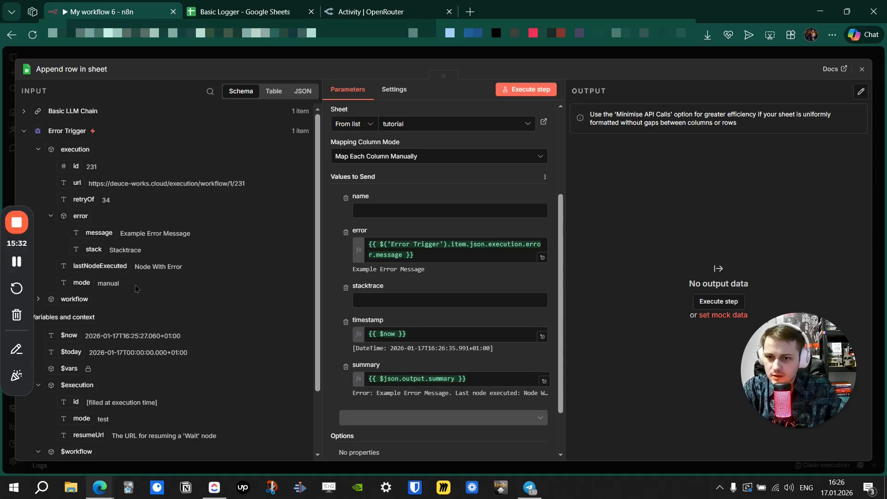
{"action": "scroll", "coordinate": [138, 306], "scroll_direction": "down", "scroll_amount": 2}
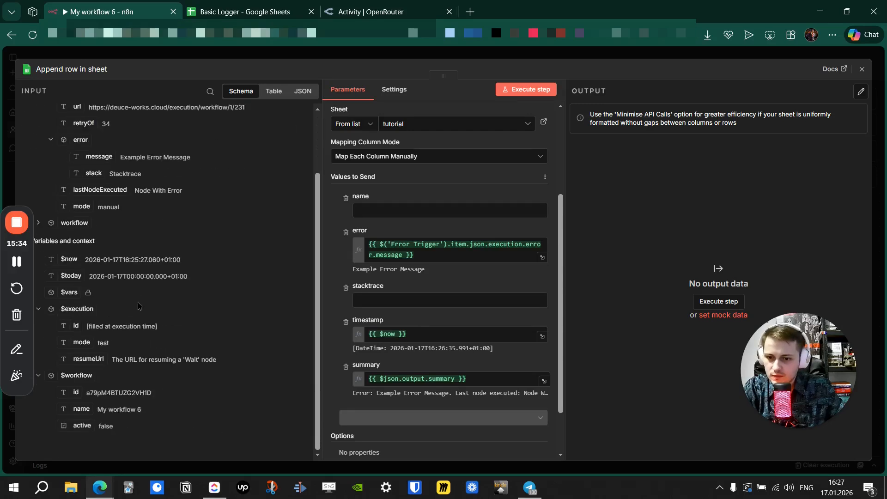
{"action": "left_click_drag", "start_coordinate": [104, 409], "coordinate": [393, 211]}
{"action": "left_click", "coordinate": [383, 306]}
{"action": "scroll", "coordinate": [99, 264], "scroll_direction": "up", "scroll_amount": 2}
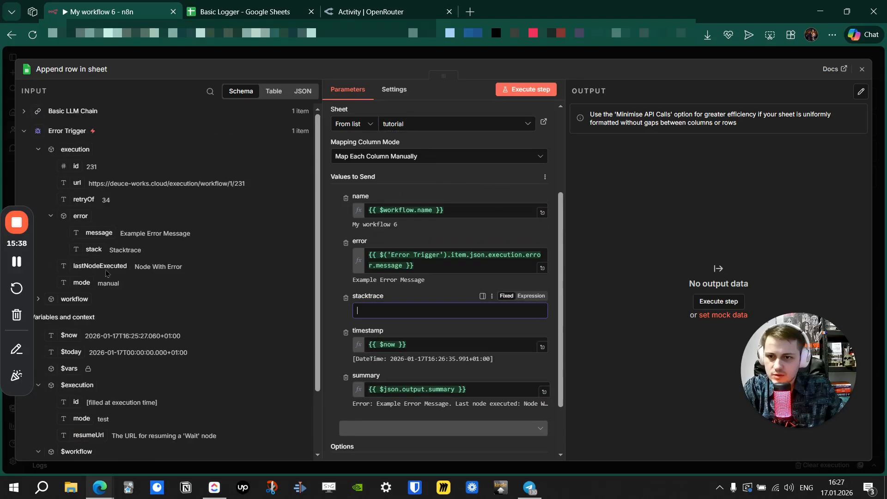
{"action": "left_click_drag", "start_coordinate": [94, 251], "coordinate": [395, 312]}
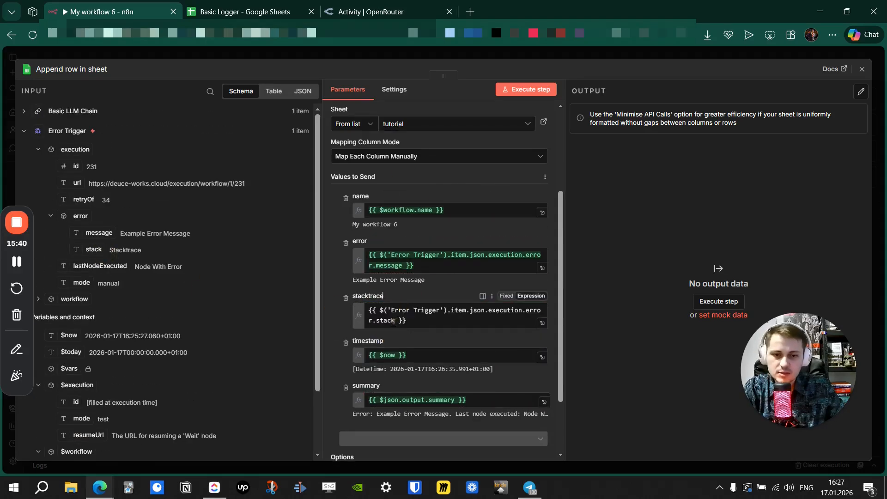
{"action": "left_click", "coordinate": [329, 312]}
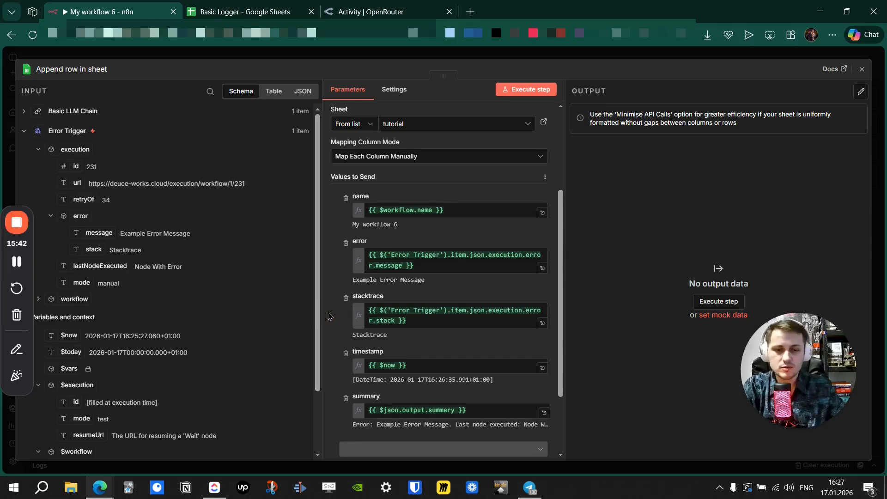
Append .slice(0,400) to the stacktrace expression so only 400 characters are written.
{"action": "left_click", "coordinate": [395, 321]}
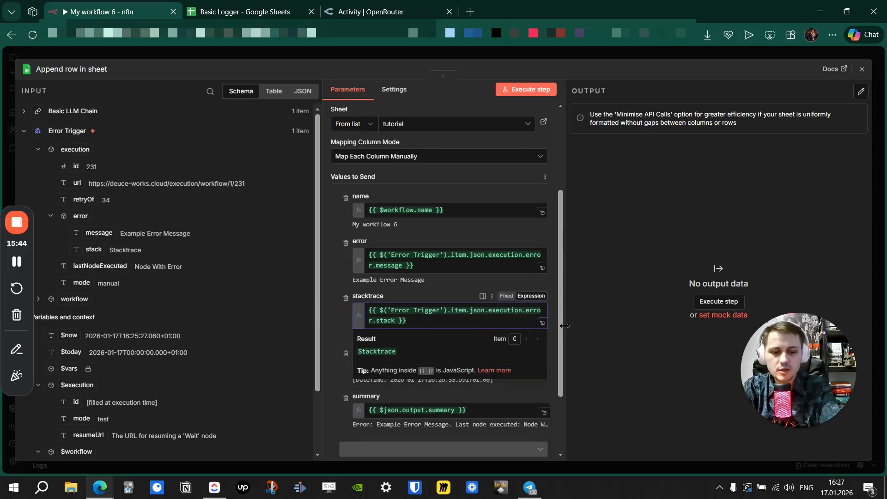
{"action": "type", "text": ".slice("}
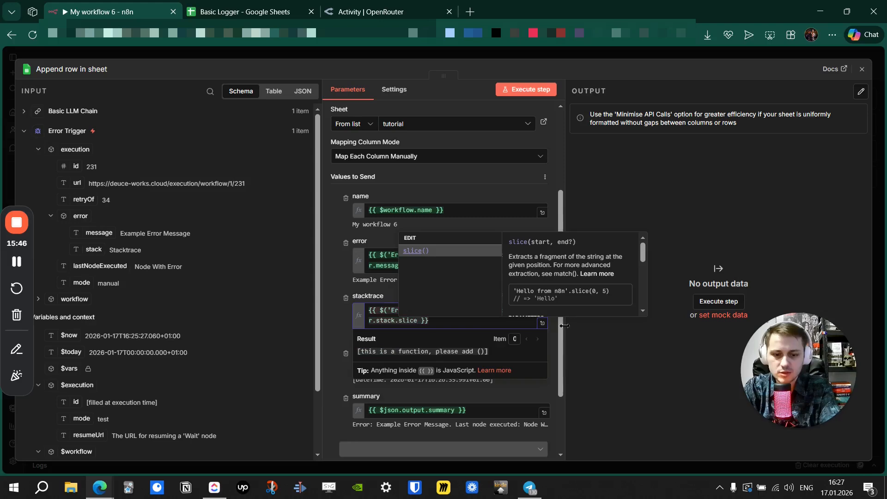
{"action": "type", "text": "0"}
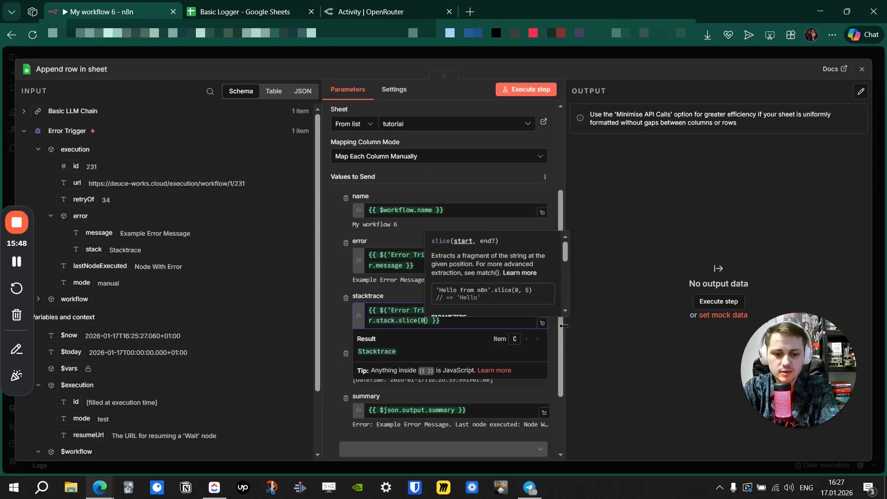
{"action": "type", "text": ",400"}
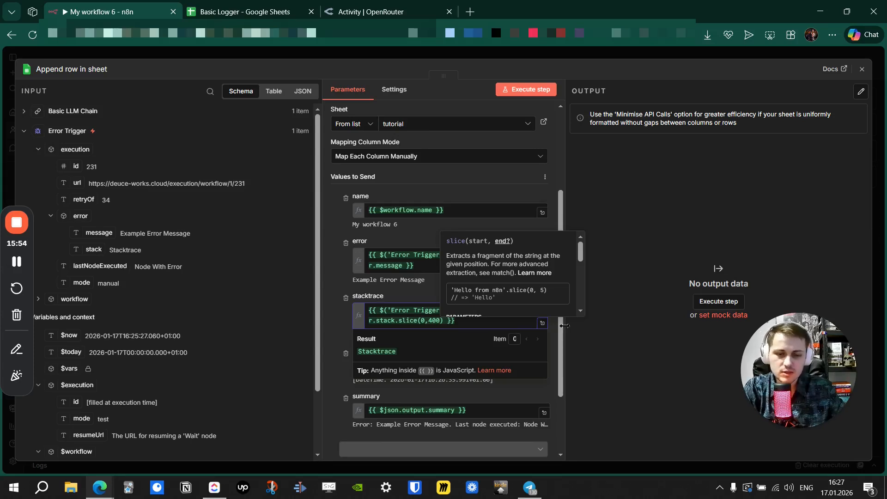
{"action": "left_click", "coordinate": [598, 325]}
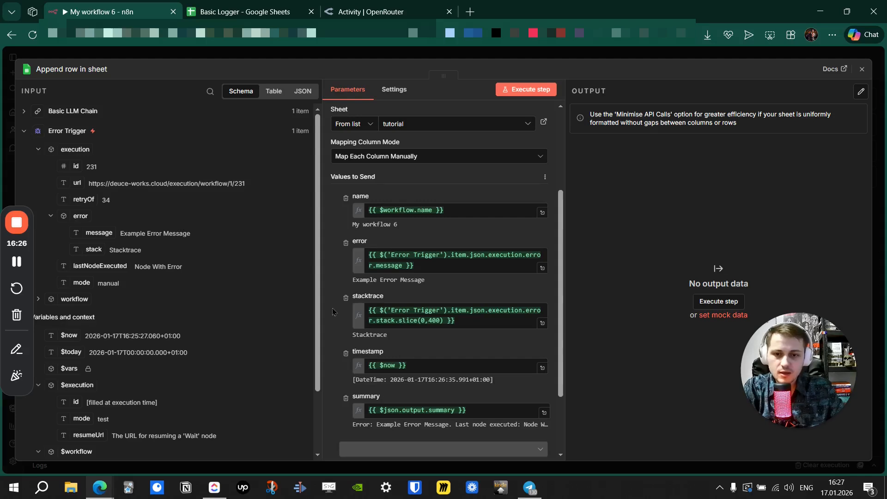
{"action": "scroll", "coordinate": [331, 324], "scroll_direction": "down", "scroll_amount": 2}
Add the Minimise API Calls option to the sheet append and turn it on.
{"action": "left_click", "coordinate": [433, 415]}
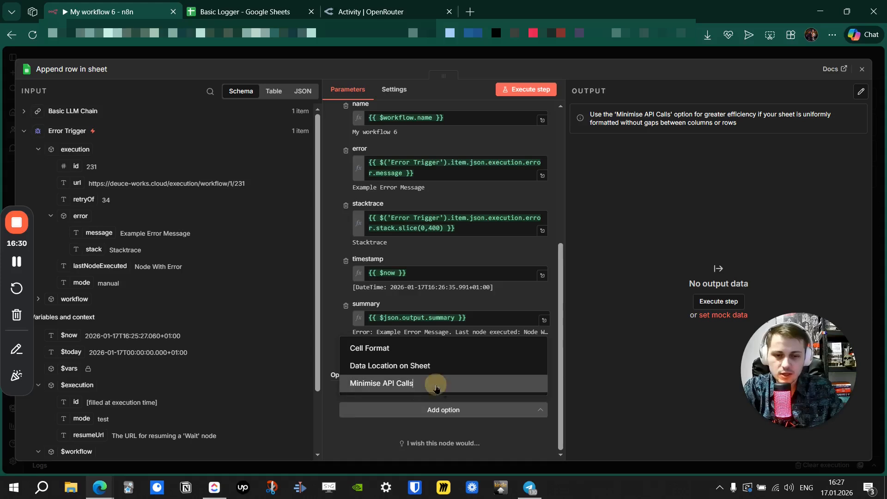
{"action": "left_click", "coordinate": [421, 386]}
{"action": "scroll", "coordinate": [367, 385], "scroll_direction": "down", "scroll_amount": 1}
{"action": "left_click", "coordinate": [366, 381]}
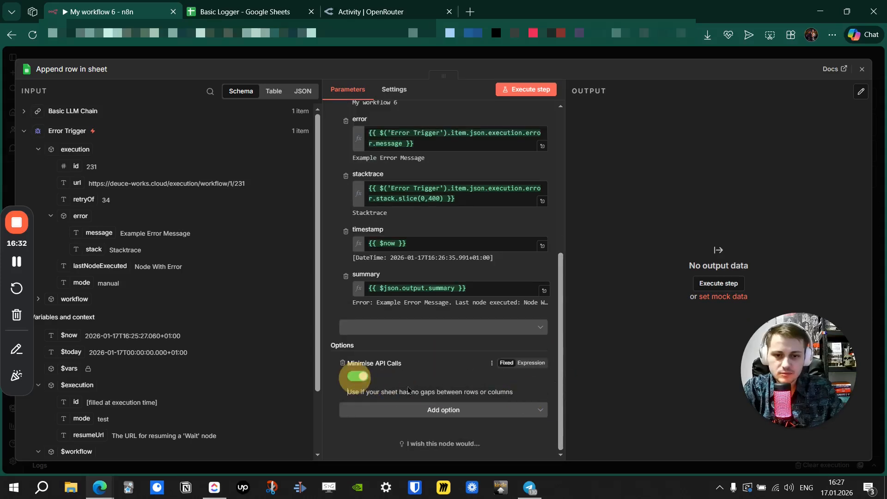
Check that the rows under the headers in the Basic Logger sheet are empty.
{"action": "left_click", "coordinate": [243, 13]}
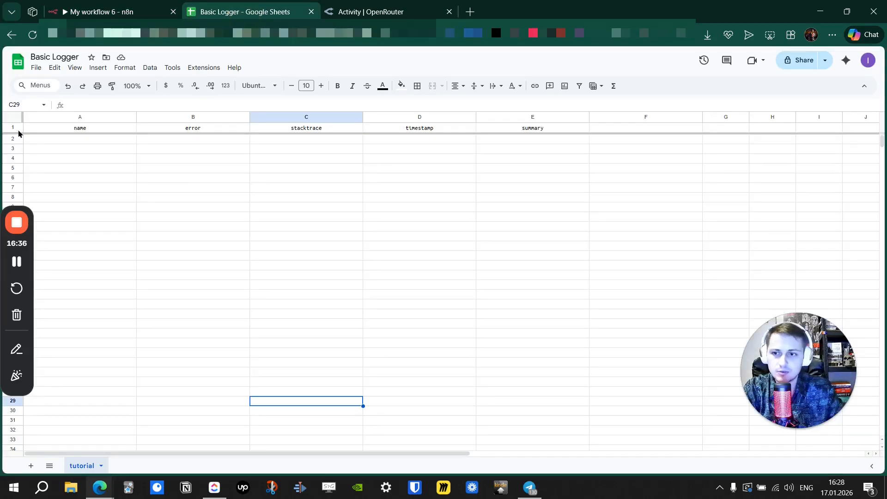
{"action": "left_click", "coordinate": [192, 189]}
{"action": "left_click", "coordinate": [272, 189]}
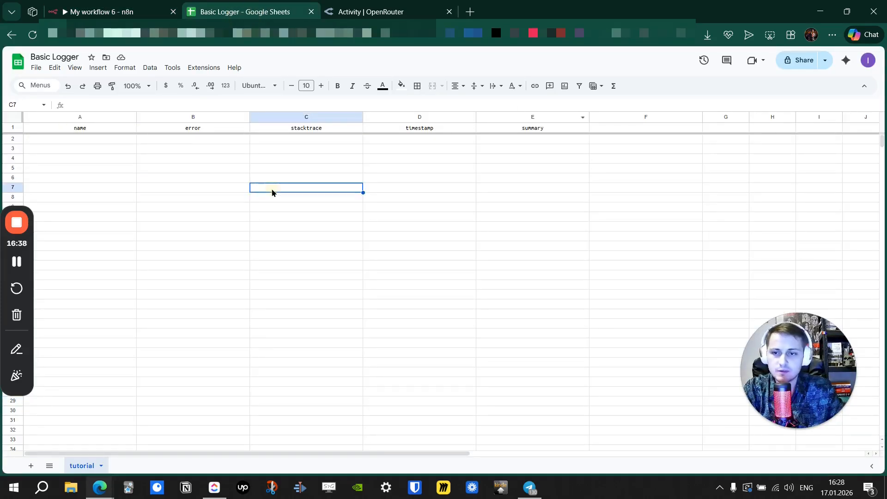
{"action": "left_click", "coordinate": [60, 141]}
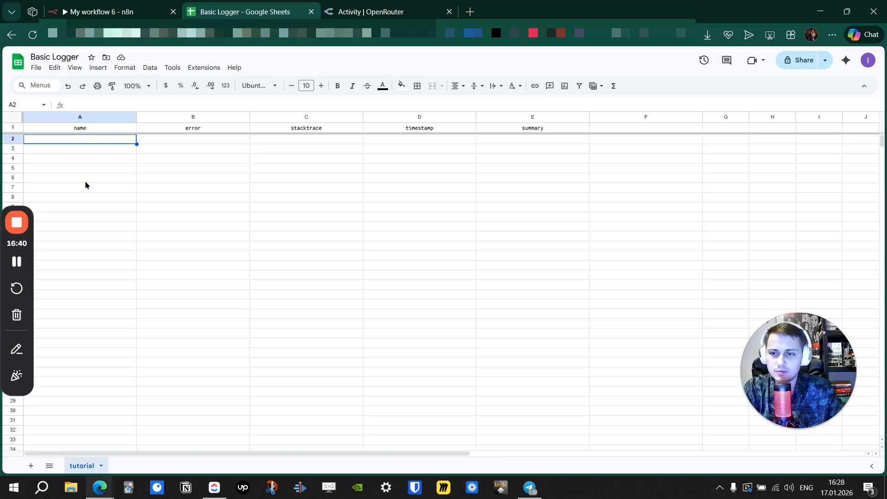
{"action": "left_click", "coordinate": [83, 180]}
{"action": "left_click", "coordinate": [120, 7]}
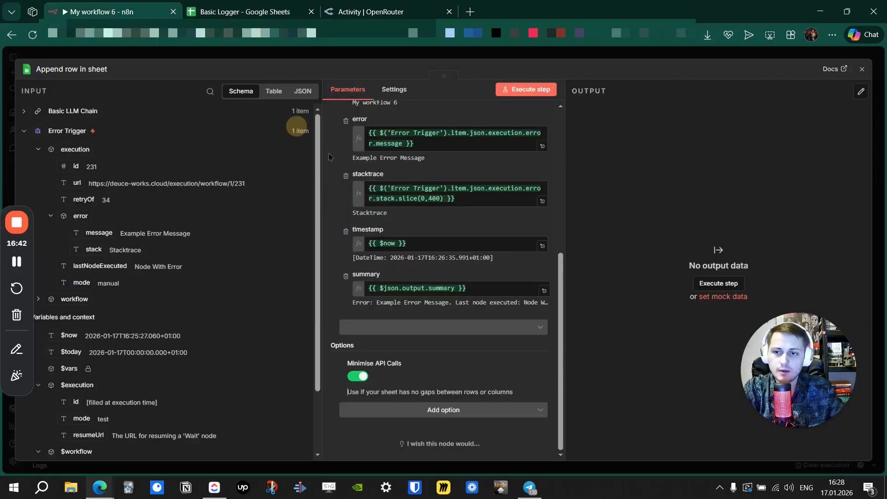
Enable Retry On Fail in the Append row in sheet node's settings.
{"action": "left_click", "coordinate": [445, 414]}
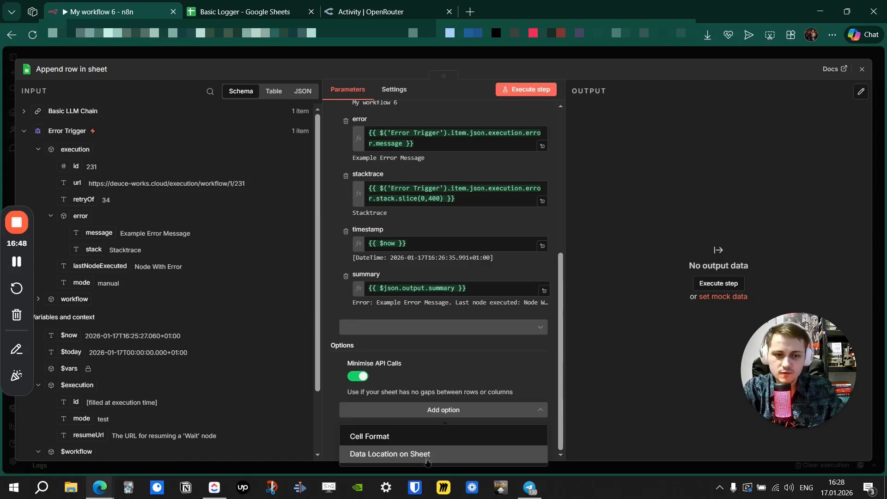
{"action": "left_click", "coordinate": [329, 314]}
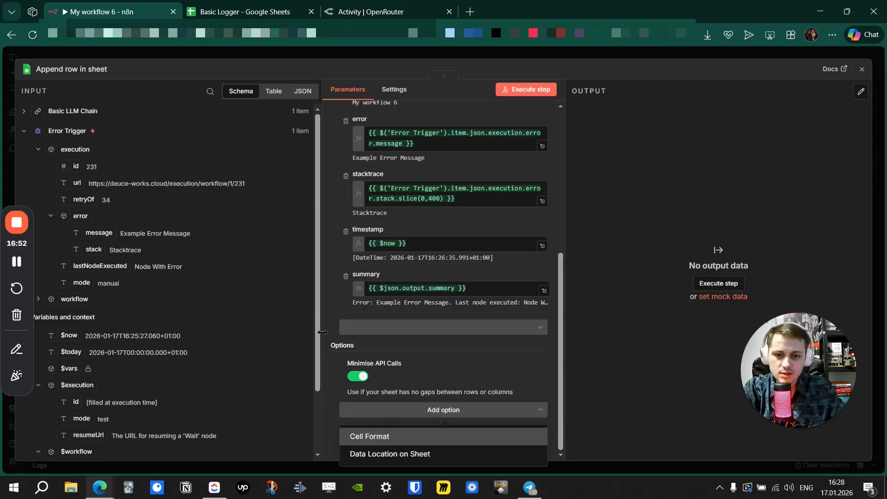
{"action": "left_click", "coordinate": [327, 324]}
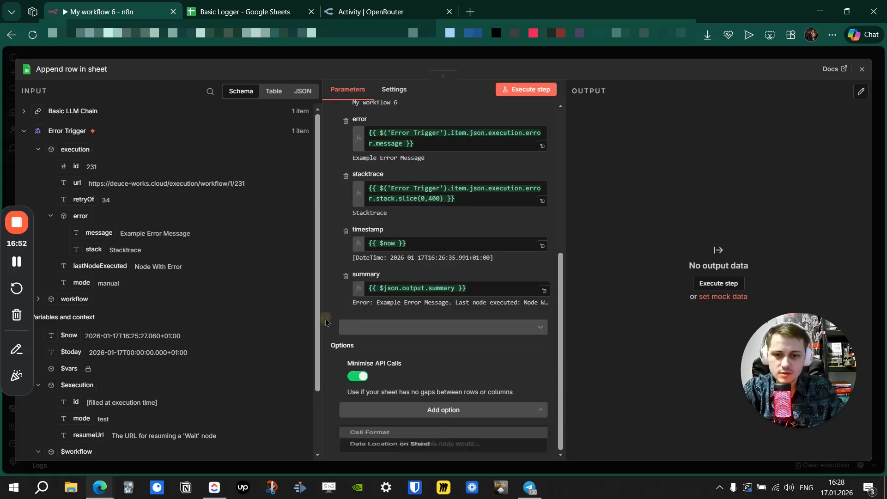
{"action": "left_click", "coordinate": [393, 90]}
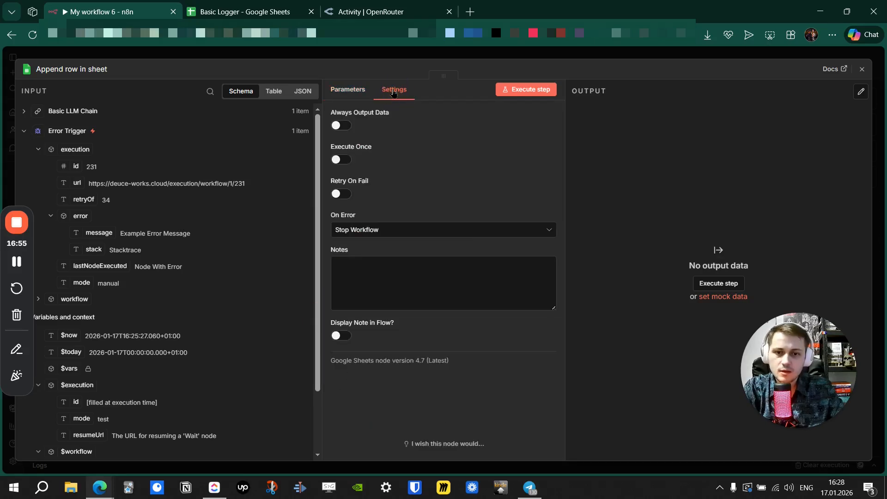
{"action": "left_click", "coordinate": [342, 197]}
{"action": "left_click", "coordinate": [371, 50]}
Enable Retry On Fail in the Basic LLM Chain node's settings as well.
{"action": "double_click", "coordinate": [314, 158]}
{"action": "left_click", "coordinate": [394, 89]}
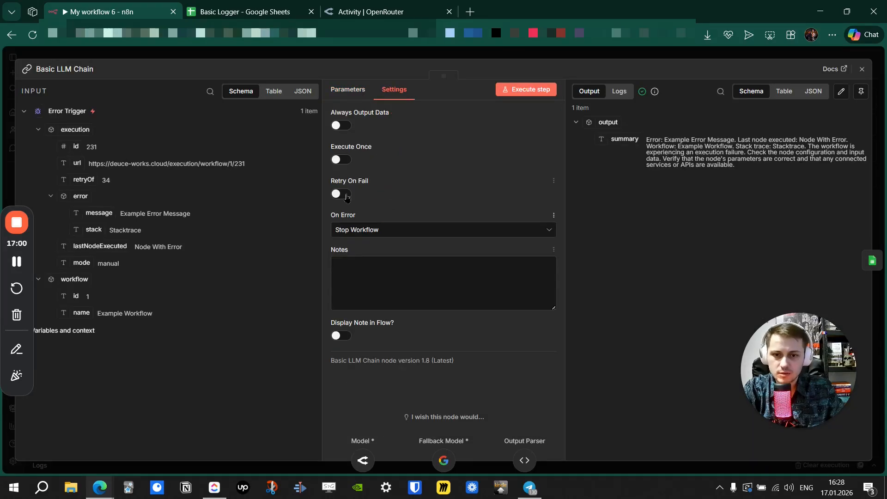
{"action": "left_click", "coordinate": [341, 194]}
{"action": "left_click", "coordinate": [403, 52]}
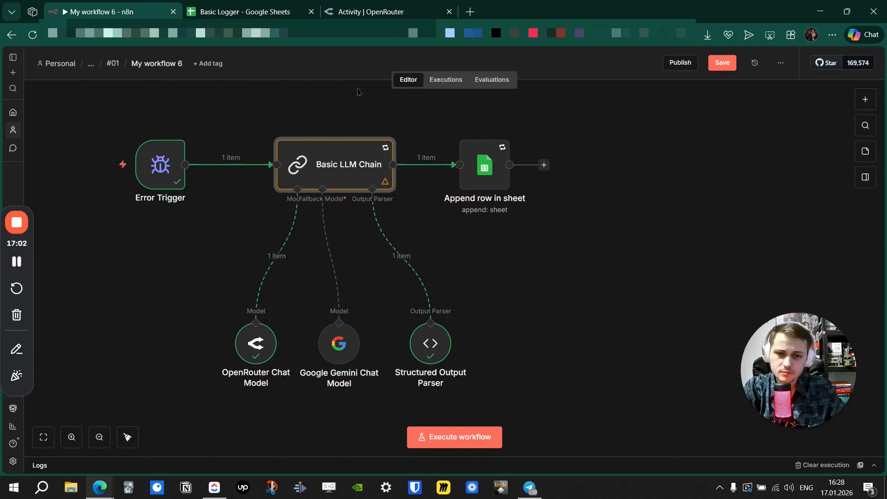
{"action": "left_click_drag", "start_coordinate": [351, 98], "coordinate": [264, 115]}
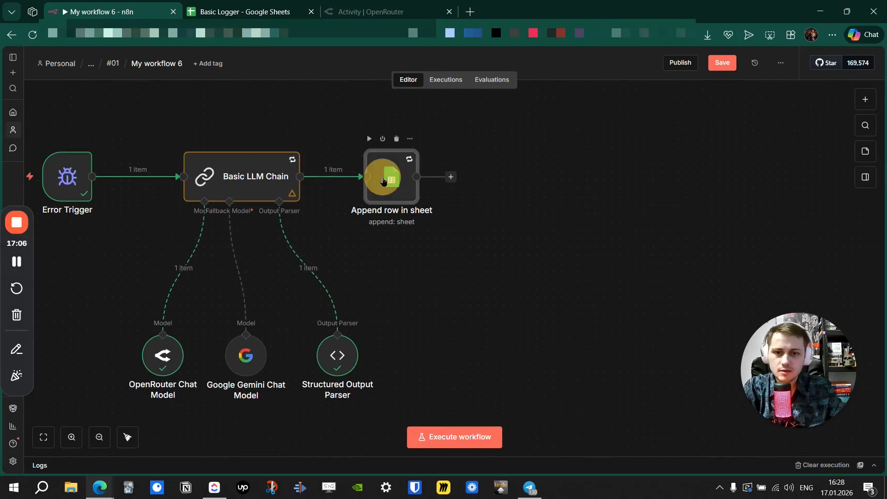
{"action": "double_click", "coordinate": [397, 181]}
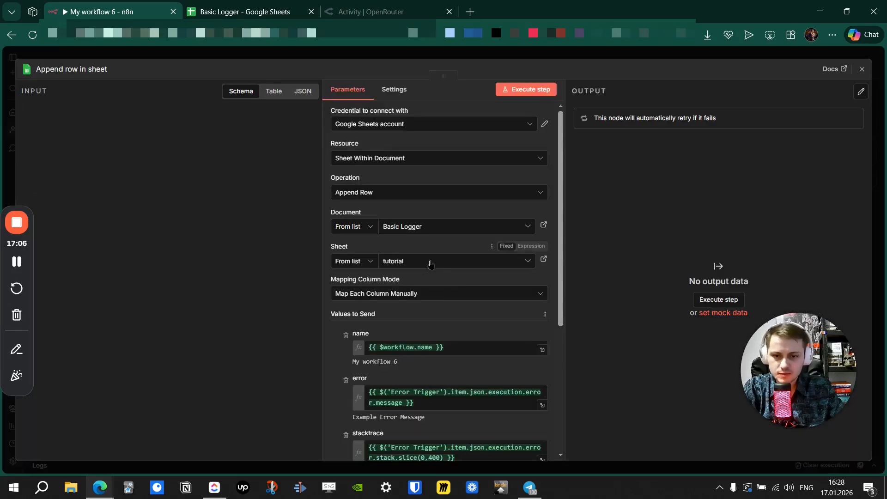
Test-run the Append row in sheet step, then check OpenRouter's activity page.
{"action": "left_click", "coordinate": [525, 90]}
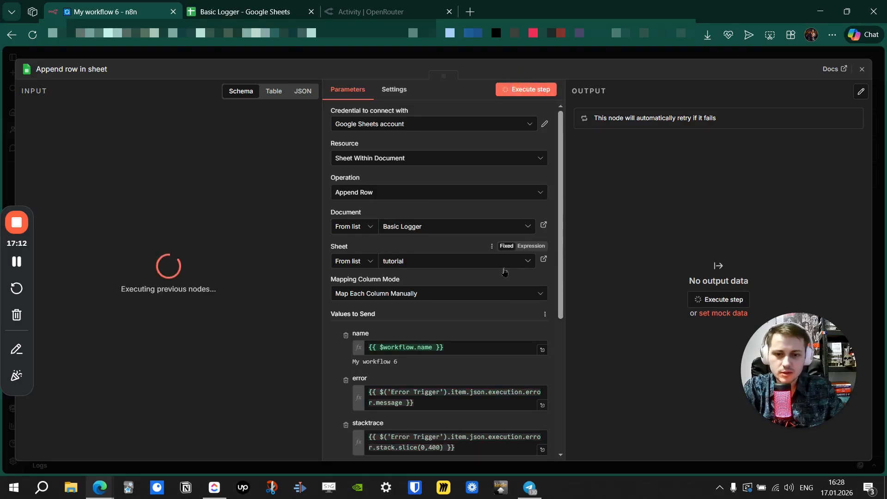
{"action": "scroll", "coordinate": [503, 272], "scroll_direction": "down", "scroll_amount": 4}
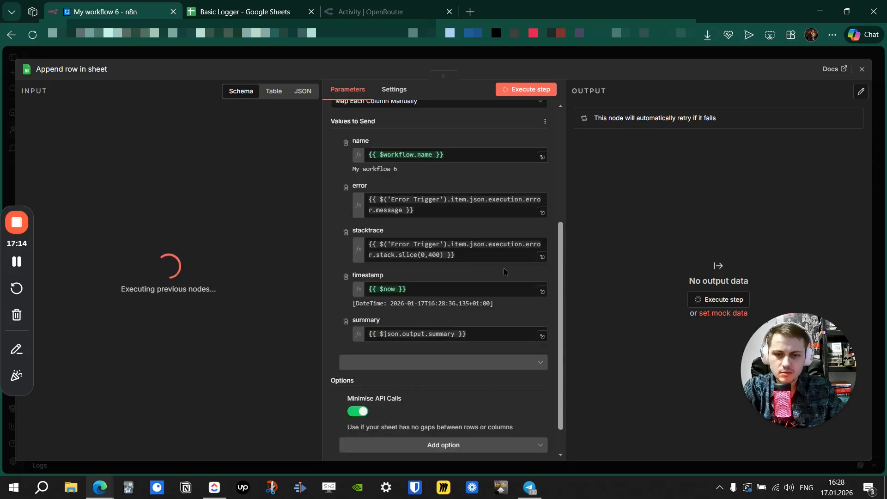
{"action": "left_click", "coordinate": [362, 50]}
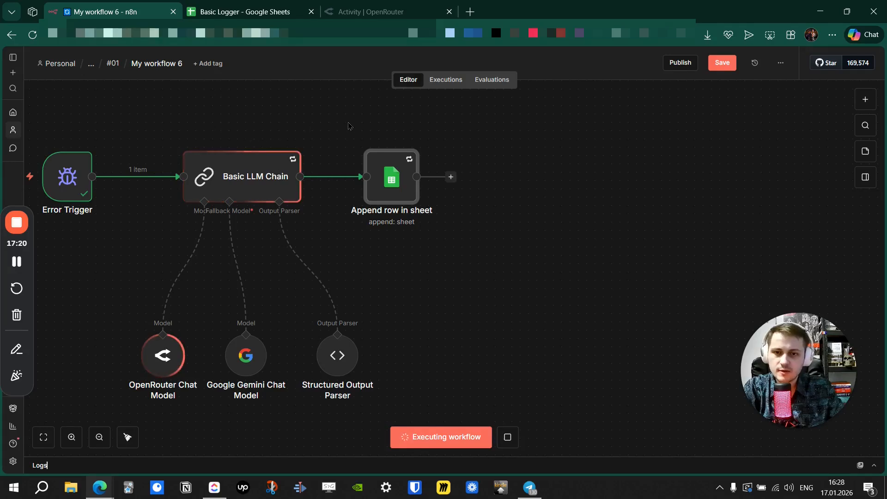
{"action": "mouse_move", "coordinate": [350, 125]}
{"action": "left_mouse_down"}
{"action": "mouse_move", "coordinate": [321, 119]}
{"action": "mouse_move", "coordinate": [339, 118]}
{"action": "left_mouse_up"}
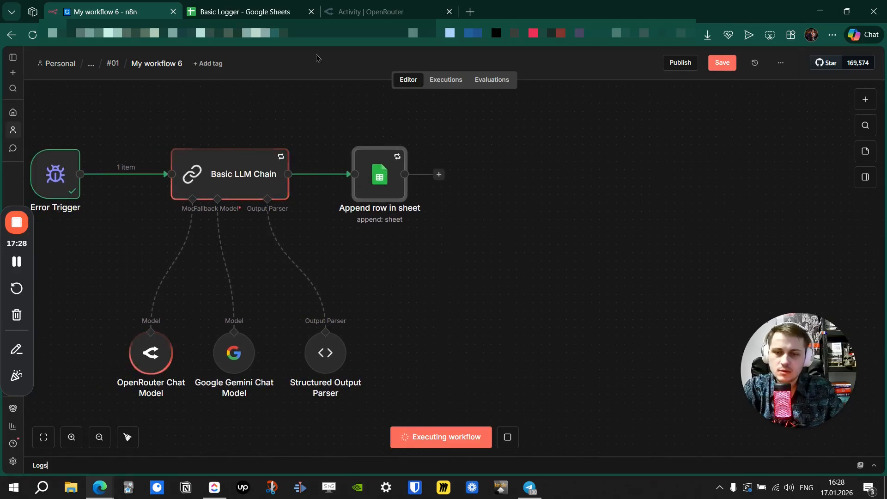
{"action": "left_click", "coordinate": [367, 11]}
Reload OpenRouter's activity log to show the new 04:24 PM MiMo-V2-Flash (free) request.
{"action": "left_click", "coordinate": [52, 34]}
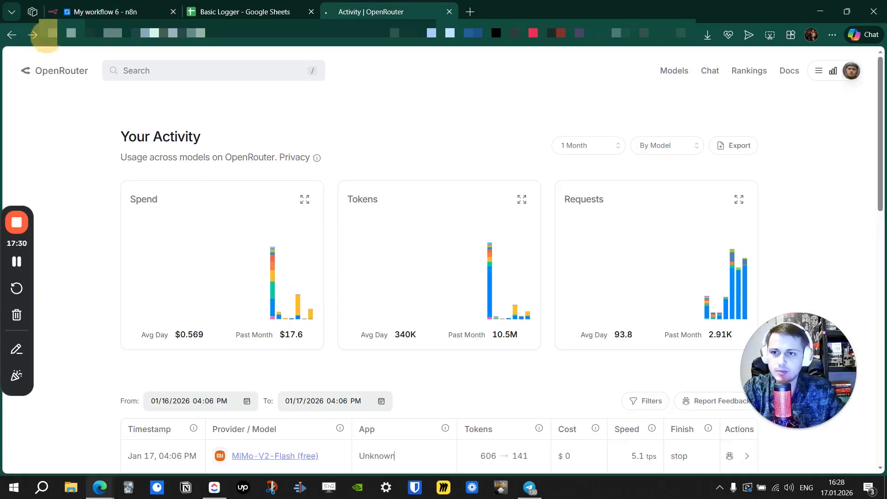
{"action": "scroll", "coordinate": [317, 199], "scroll_direction": "down", "scroll_amount": 4}
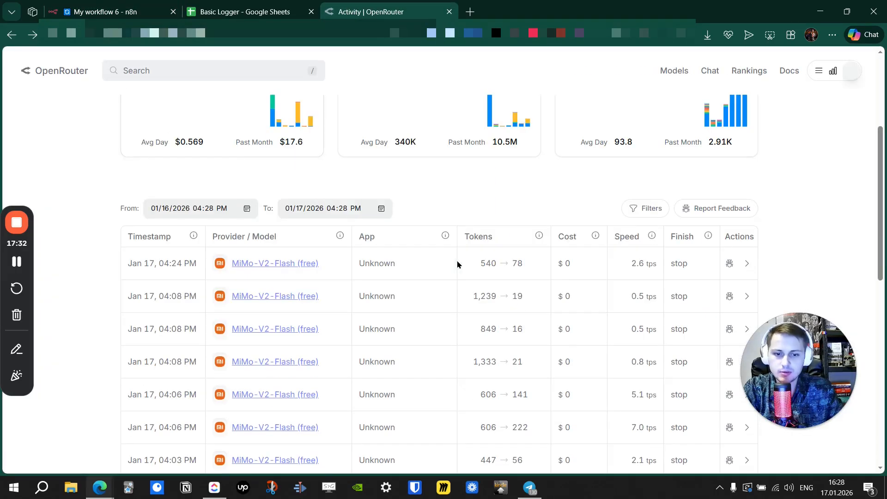
{"action": "left_click_drag", "start_coordinate": [472, 362], "coordinate": [514, 368]}
{"action": "left_click", "coordinate": [576, 369]}
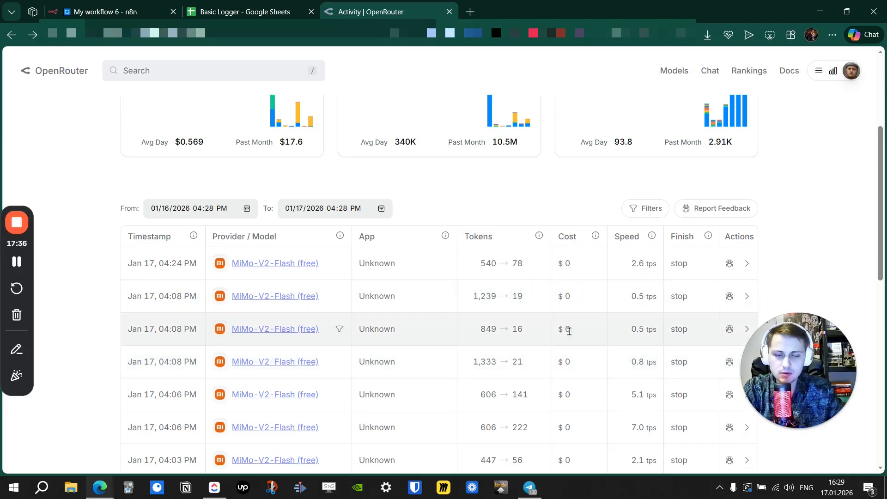
{"action": "scroll", "coordinate": [573, 319], "scroll_direction": "down", "scroll_amount": 4}
{"action": "scroll", "coordinate": [569, 331], "scroll_direction": "down", "scroll_amount": 6}
{"action": "scroll", "coordinate": [569, 332], "scroll_direction": "up", "scroll_amount": 15}
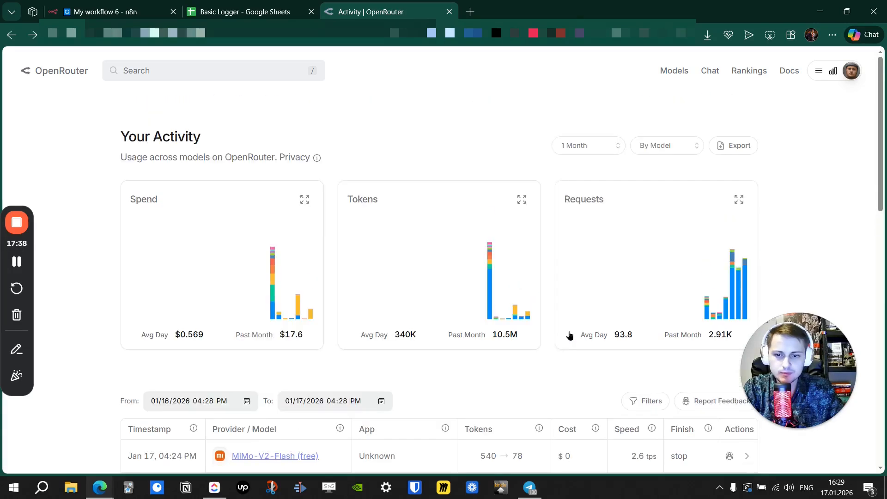
Back in n8n, open the Append row in sheet node to check its output.
{"action": "left_click", "coordinate": [105, 12]}
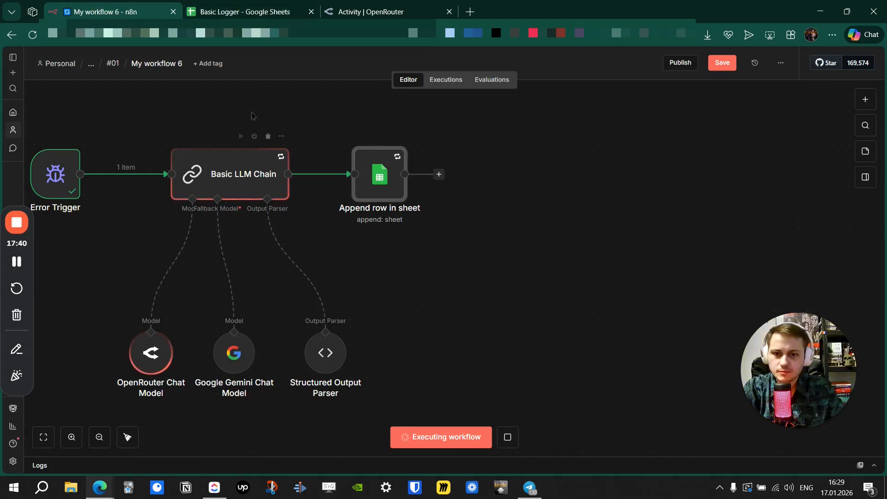
{"action": "scroll", "coordinate": [284, 113], "scroll_direction": "left", "scroll_amount": 3}
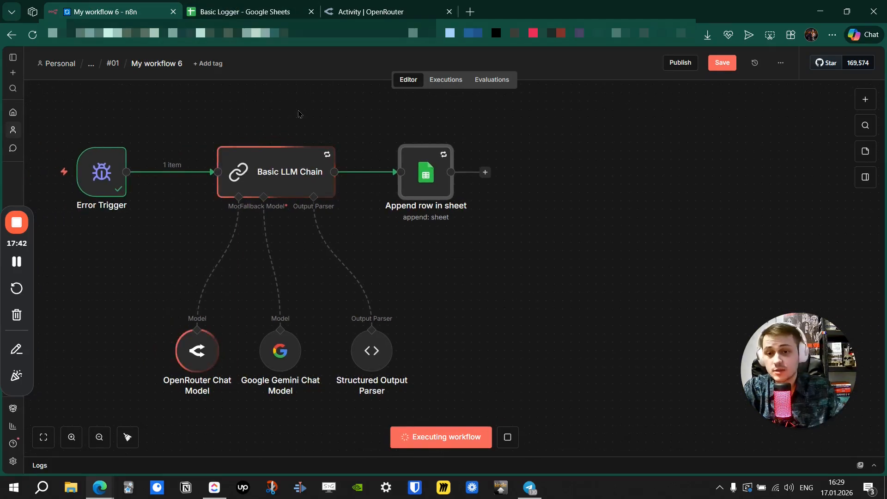
{"action": "scroll", "coordinate": [300, 108], "scroll_direction": "left", "scroll_amount": 1}
{"action": "scroll", "coordinate": [299, 109], "scroll_direction": "down", "scroll_amount": 2}
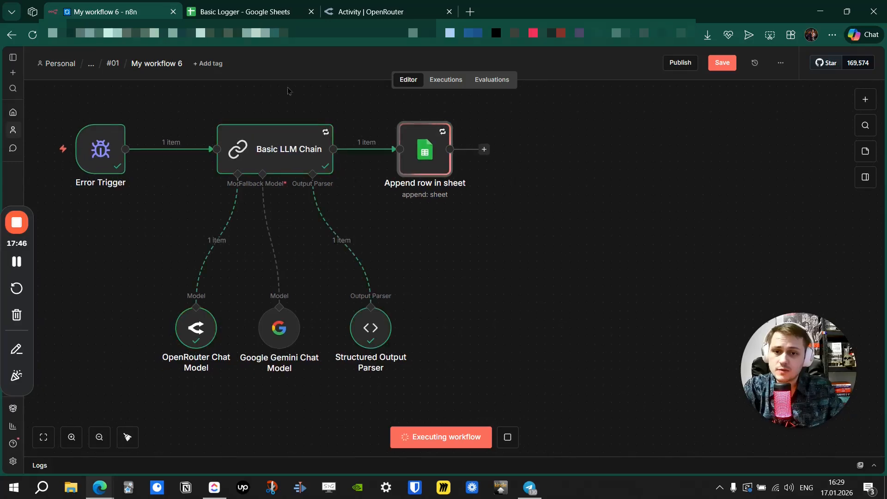
{"action": "left_click_drag", "start_coordinate": [361, 99], "coordinate": [248, 117]}
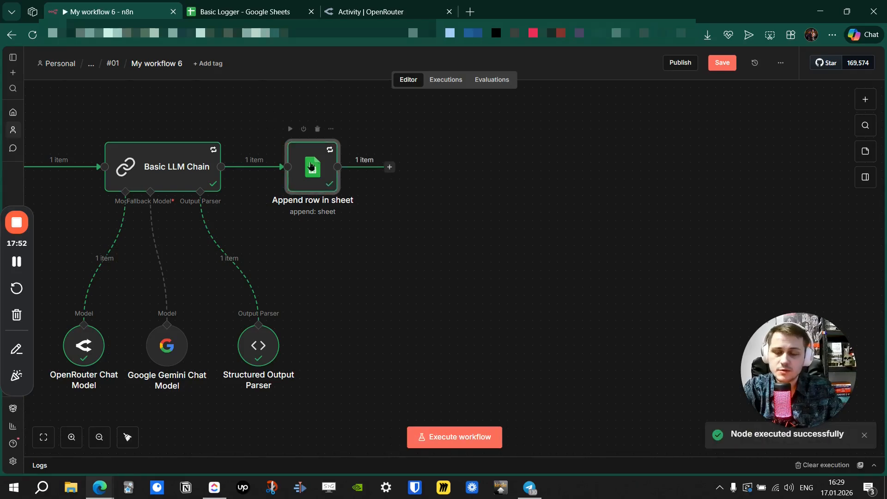
{"action": "double_click", "coordinate": [312, 168]}
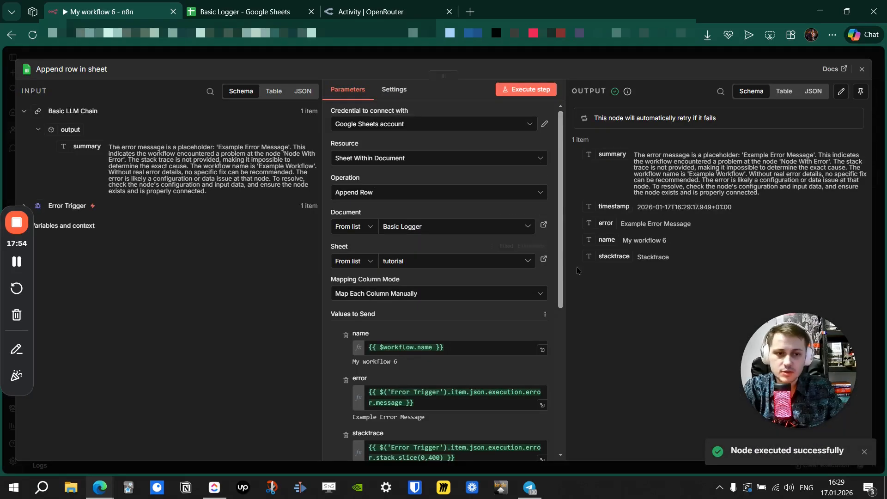
Verify the logged row in Basic Logger and review the node's retry settings.
{"action": "left_click", "coordinate": [245, 12]}
{"action": "left_click", "coordinate": [167, 197]}
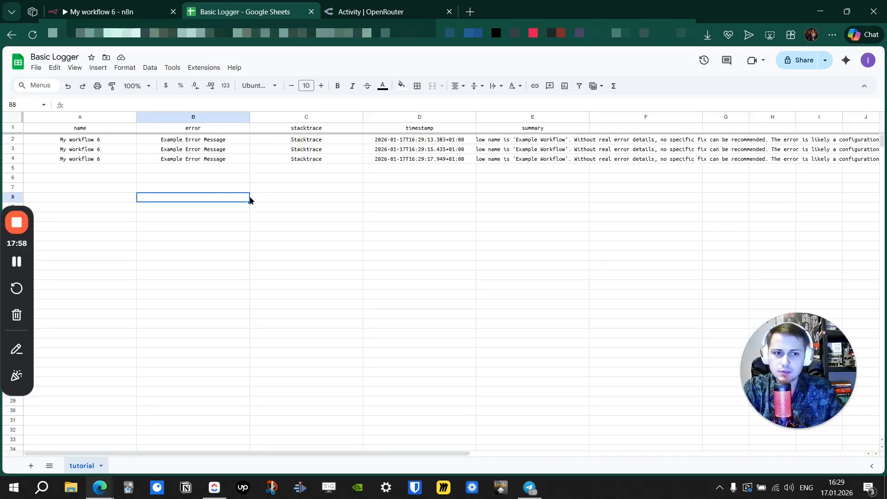
{"action": "left_click", "coordinate": [128, 13]}
{"action": "scroll", "coordinate": [331, 189], "scroll_direction": "down", "scroll_amount": 5}
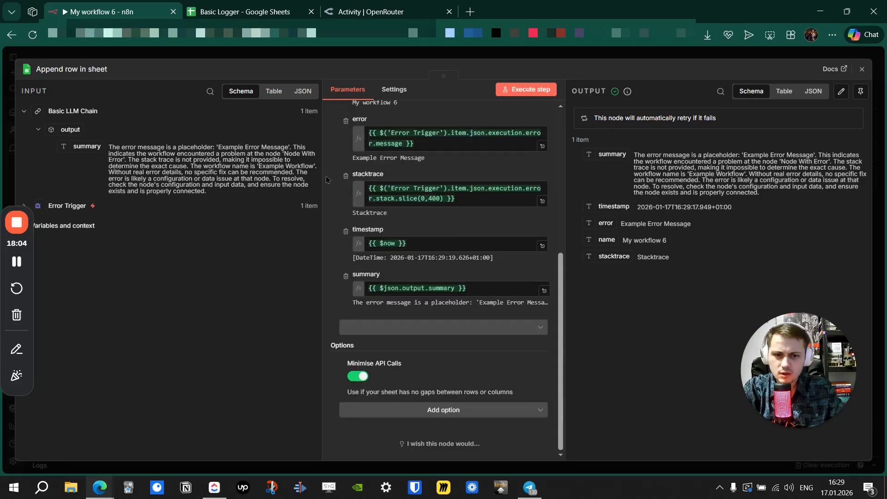
{"action": "scroll", "coordinate": [326, 179], "scroll_direction": "up", "scroll_amount": 5}
{"action": "left_click", "coordinate": [394, 90]}
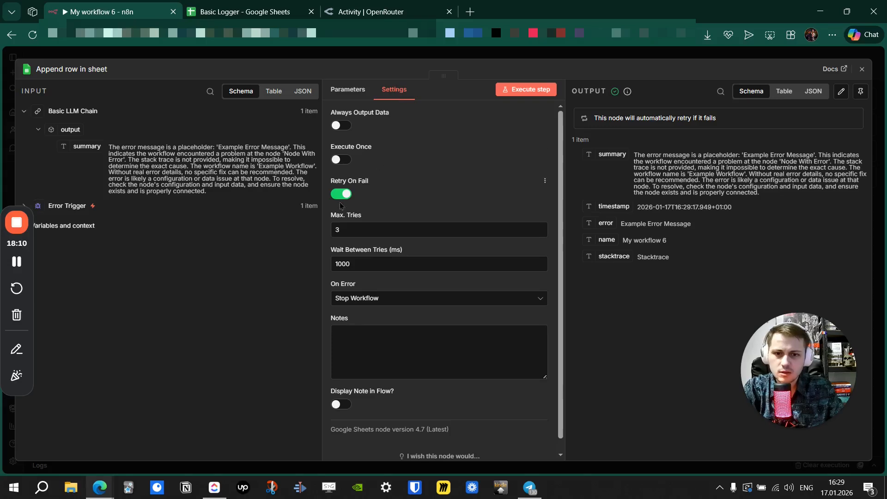
{"action": "left_click", "coordinate": [364, 60]}
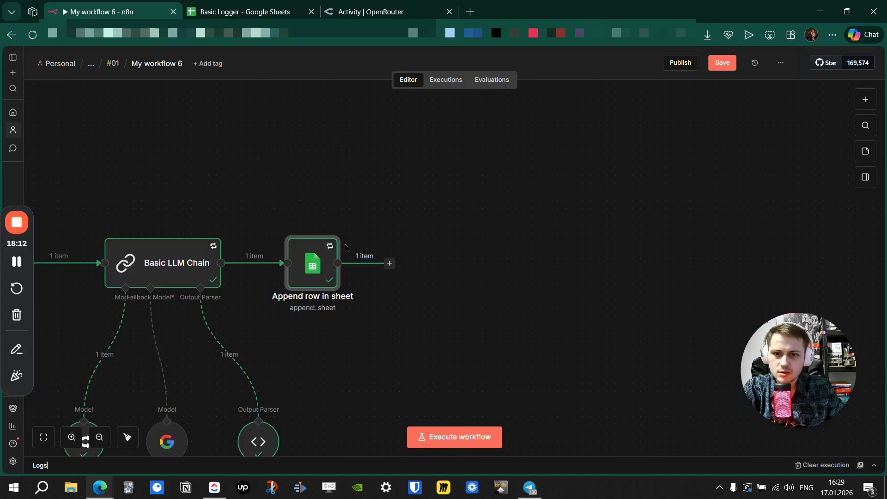
{"action": "left_click_drag", "start_coordinate": [352, 209], "coordinate": [468, 120]}
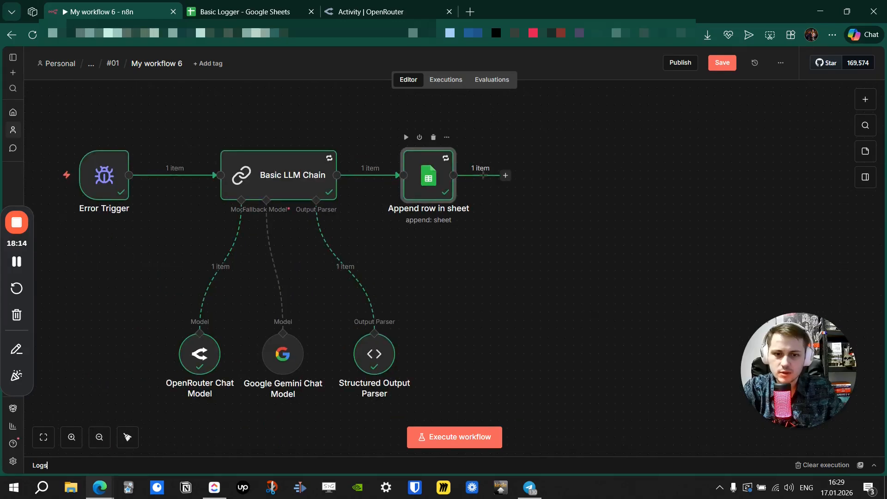
{"action": "left_click_drag", "start_coordinate": [444, 265], "coordinate": [466, 254]}
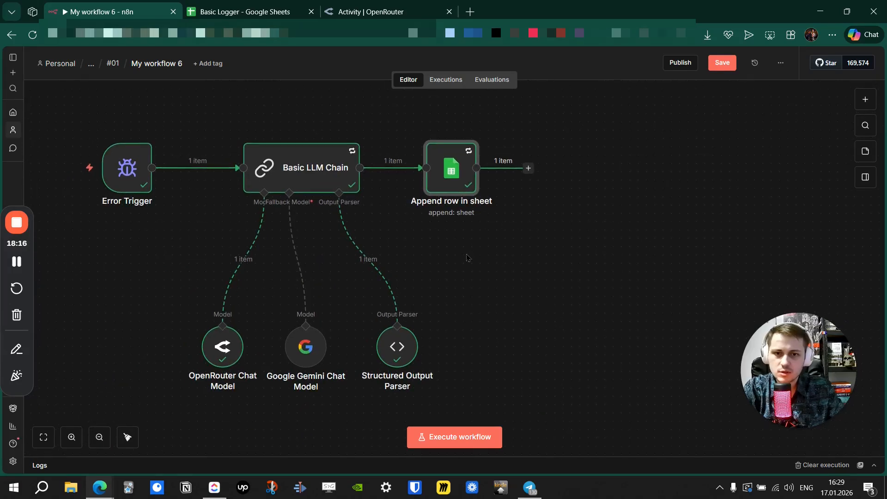
Delete the duplicate test rows 3–4 from the Basic Logger sheet.
{"action": "left_click", "coordinate": [266, 12]}
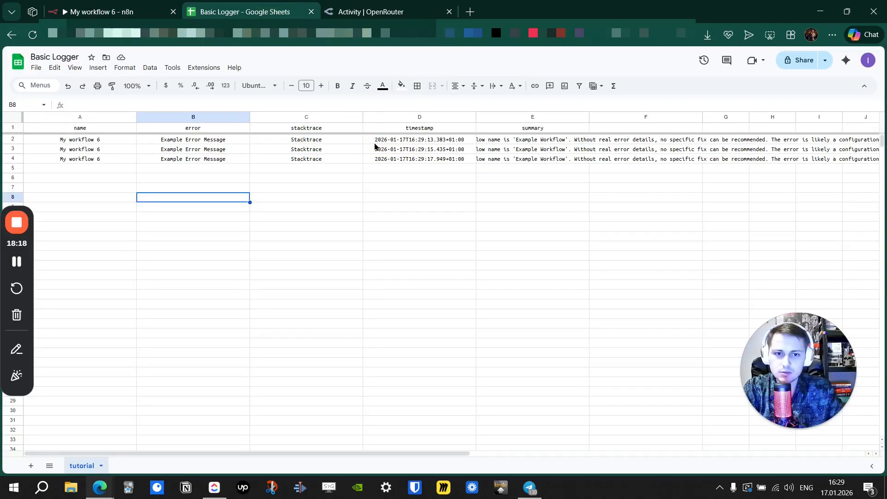
{"action": "left_click_drag", "start_coordinate": [13, 149], "coordinate": [13, 159]}
{"action": "right_click", "coordinate": [13, 159]}
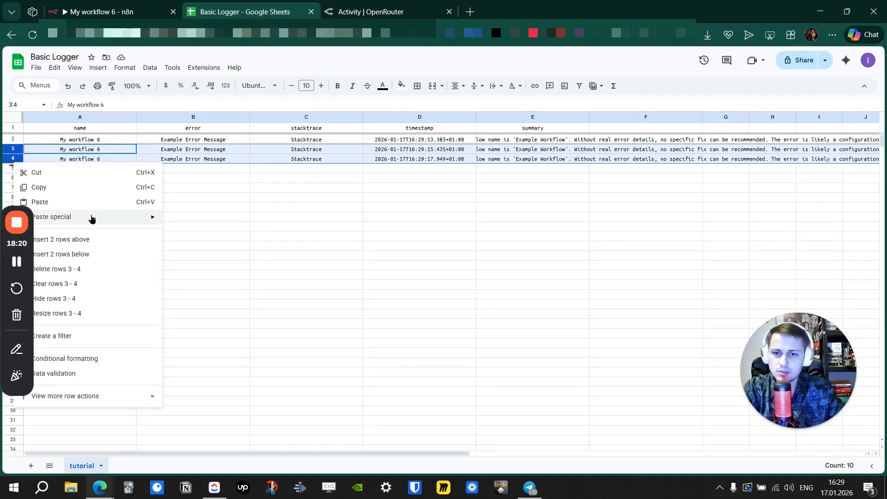
{"action": "left_click", "coordinate": [92, 268]}
{"action": "left_click", "coordinate": [200, 218]}
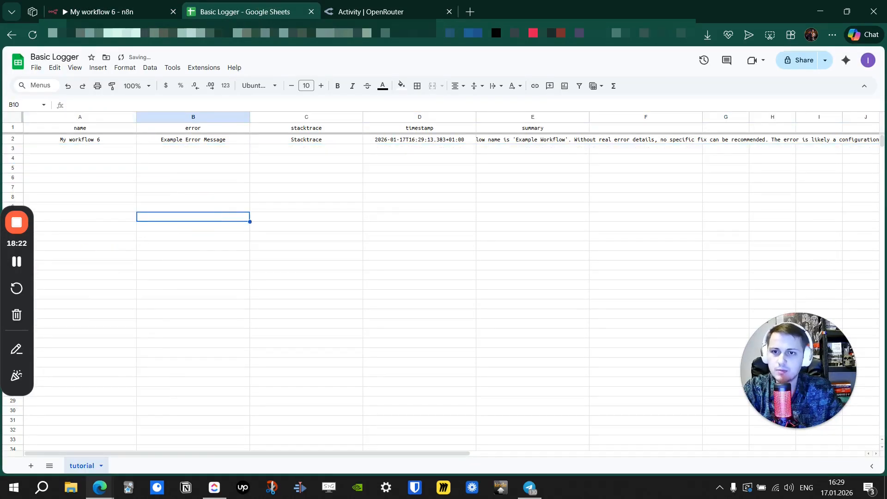
{"action": "left_click", "coordinate": [115, 11]}
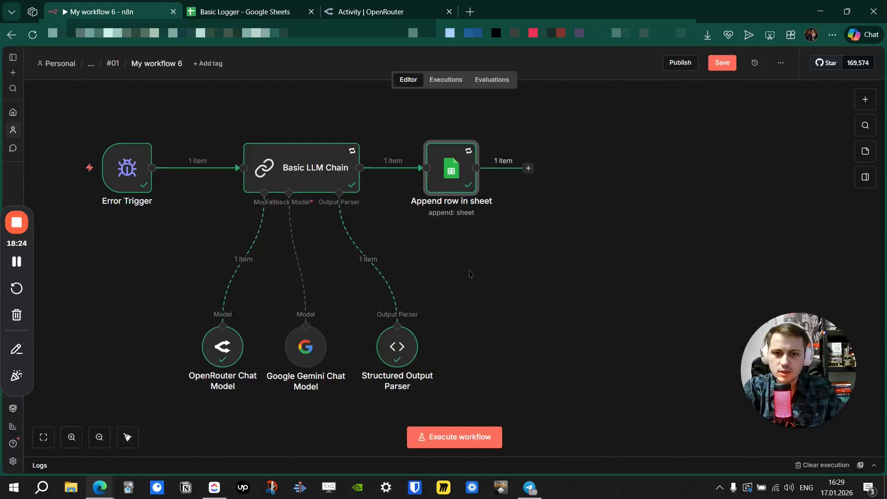
Auto-fit Basic Logger columns A–E, widening column E to show the full summary.
{"action": "mouse_move", "coordinate": [498, 291]}
{"action": "left_mouse_down"}
{"action": "mouse_move", "coordinate": [448, 309]}
{"action": "mouse_move", "coordinate": [488, 291]}
{"action": "left_mouse_up"}
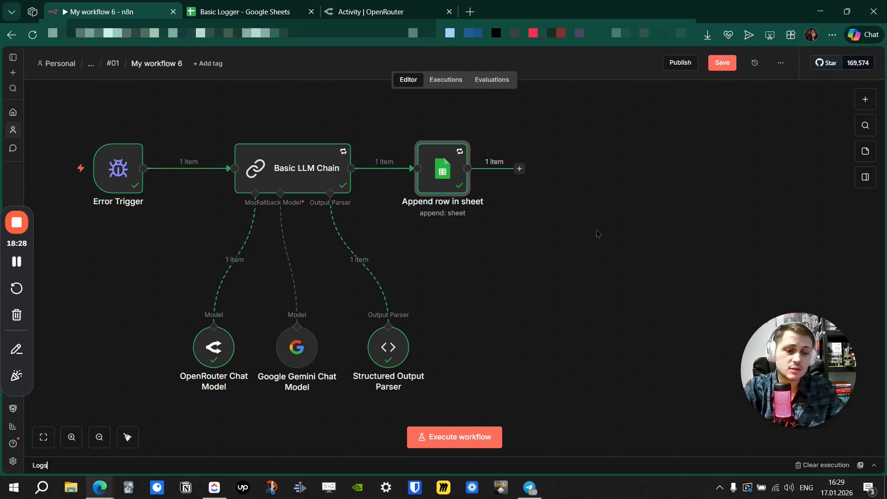
{"action": "left_click_drag", "start_coordinate": [597, 231], "coordinate": [512, 265]}
{"action": "left_click", "coordinate": [236, 7]}
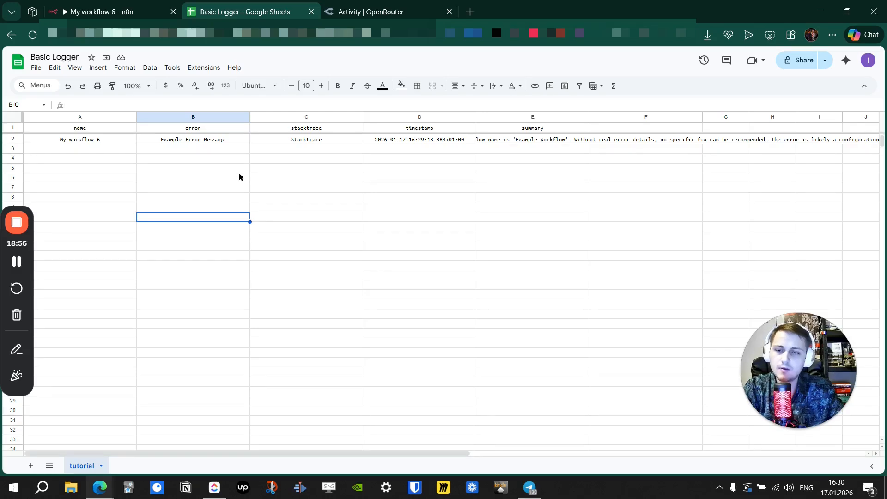
{"action": "double_click", "coordinate": [249, 117]}
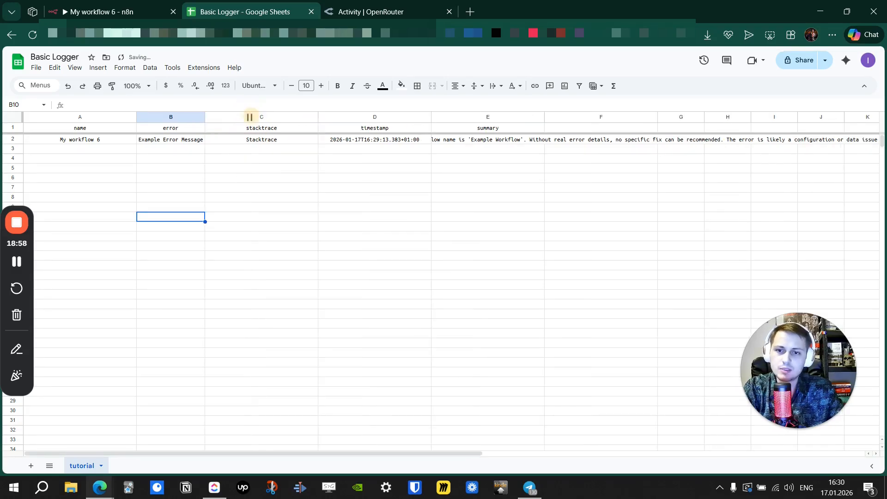
{"action": "double_click", "coordinate": [317, 117]}
{"action": "double_click", "coordinate": [136, 117]}
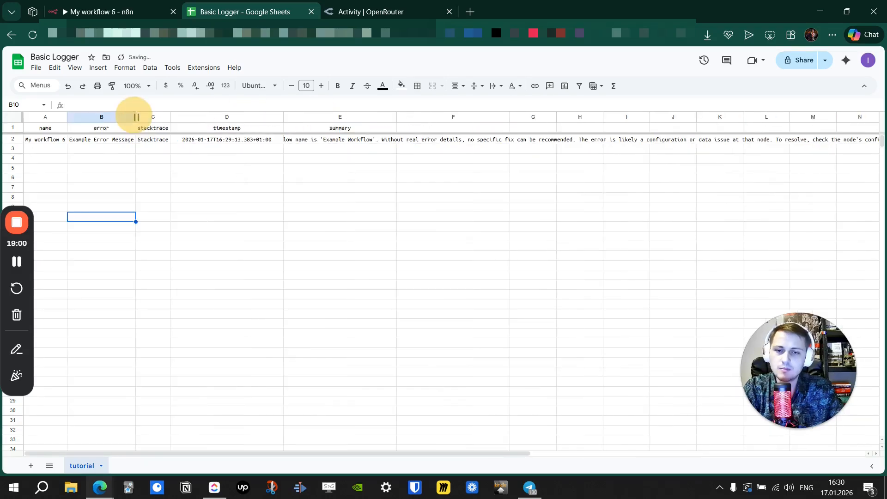
{"action": "double_click", "coordinate": [283, 117]}
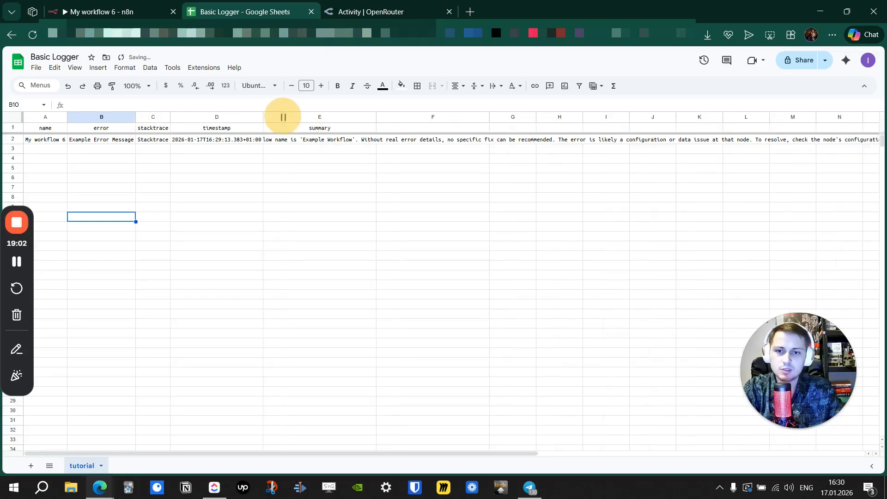
{"action": "double_click", "coordinate": [376, 117]}
{"action": "left_click", "coordinate": [392, 11]}
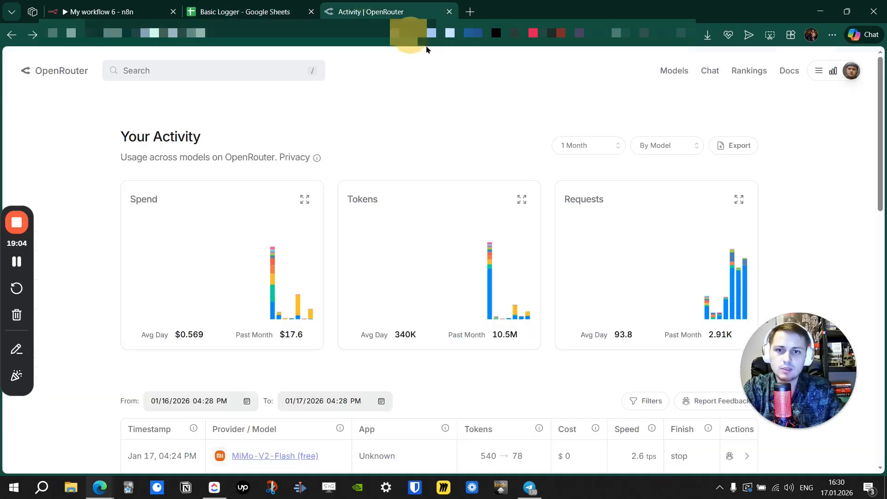
{"action": "left_click", "coordinate": [243, 12]}
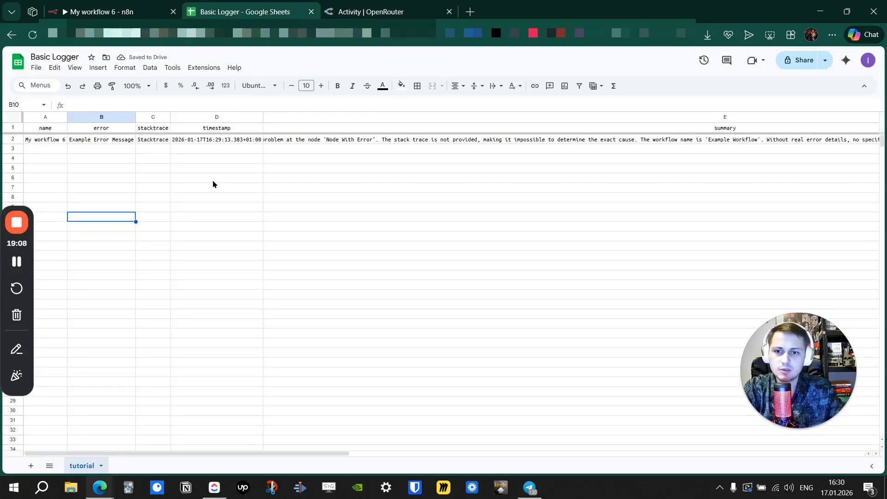
Move the Append row in sheet node higher up on the canvas.
{"action": "left_click", "coordinate": [114, 11]}
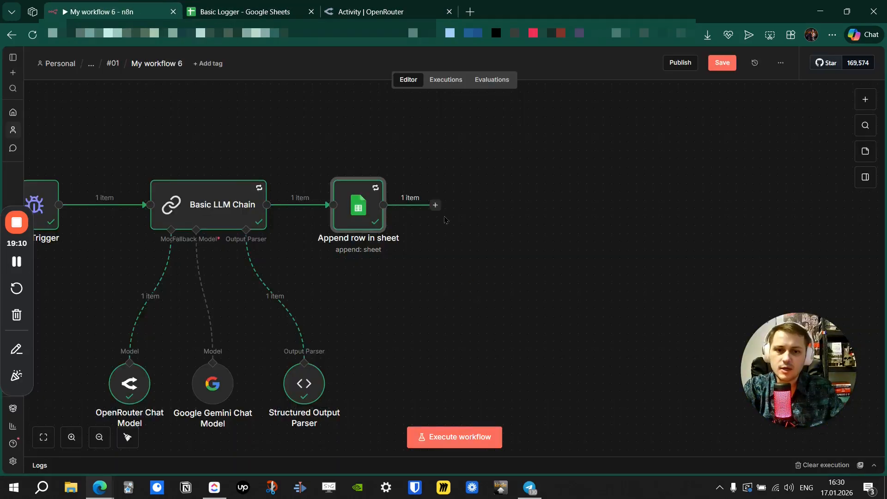
{"action": "left_click", "coordinate": [436, 205]}
{"action": "left_click", "coordinate": [489, 197]}
{"action": "left_click_drag", "start_coordinate": [357, 209], "coordinate": [375, 142]}
{"action": "left_click", "coordinate": [386, 251]}
Add a Telegram 'Send a text message' node after the sheet append.
{"action": "key", "text": "Tab"}
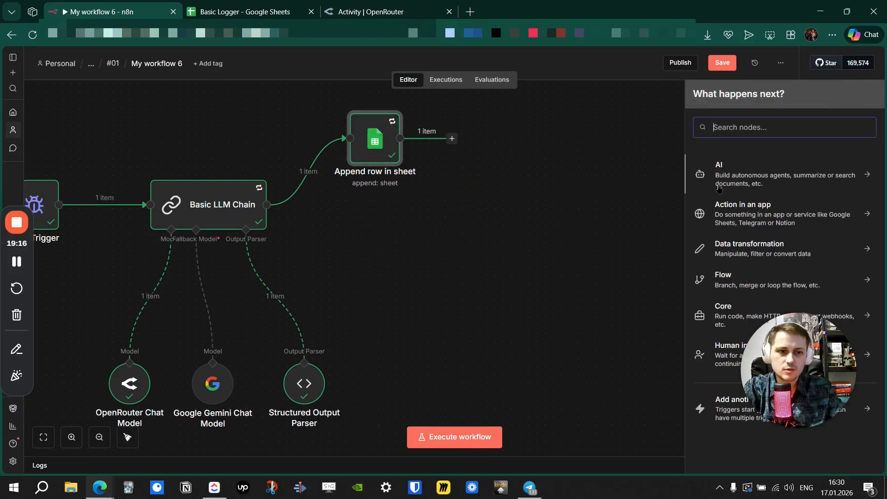
{"action": "type", "text": "tele"}
{"action": "left_click", "coordinate": [748, 169]}
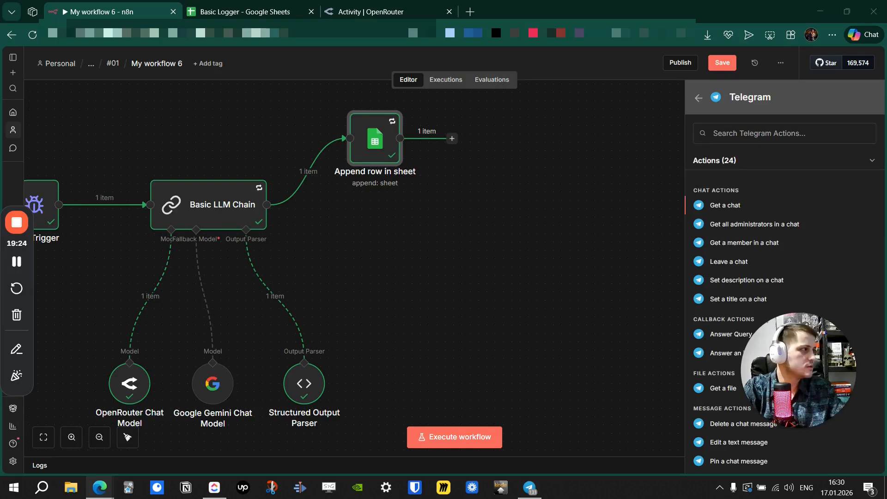
{"action": "left_click", "coordinate": [766, 130]}
{"action": "type", "text": "send"}
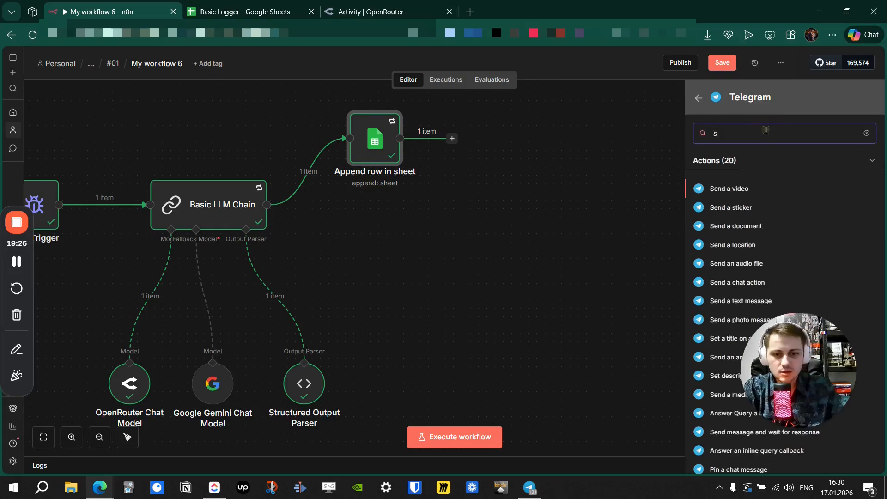
{"action": "left_click_drag", "start_coordinate": [777, 374], "coordinate": [649, 408]}
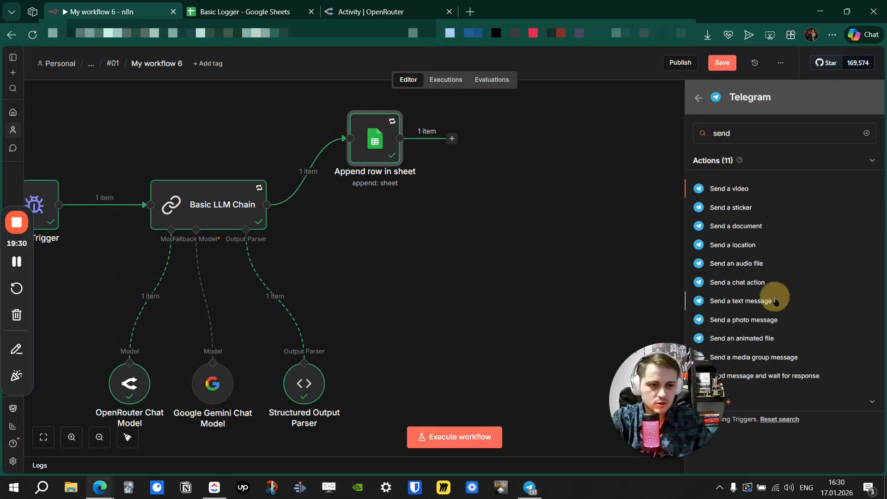
{"action": "left_click", "coordinate": [741, 301]}
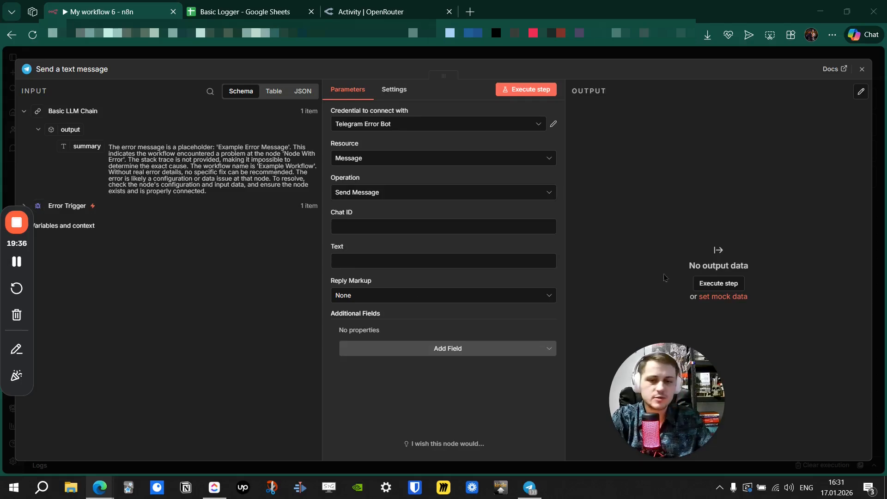
Paste the Telegram chat ID and keep Reply Markup set to None.
{"action": "left_click", "coordinate": [402, 227]}
{"action": "left_click", "coordinate": [412, 217]}
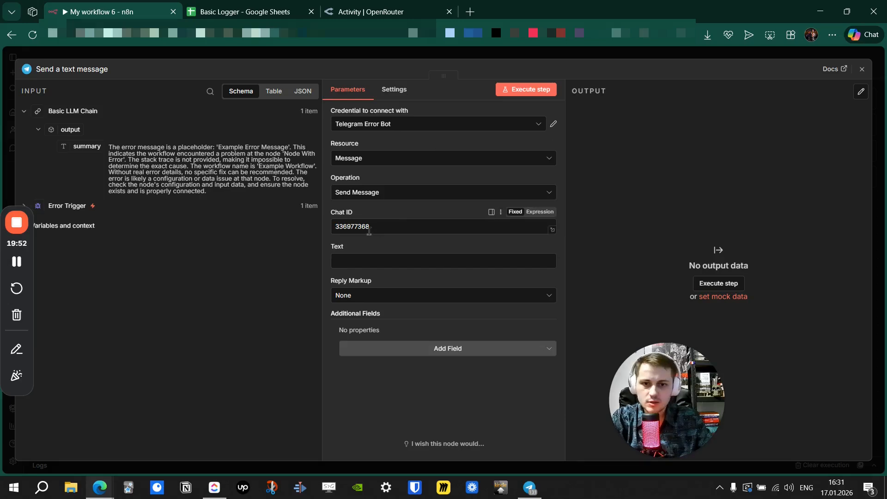
{"action": "left_click_drag", "start_coordinate": [336, 225], "coordinate": [297, 230]}
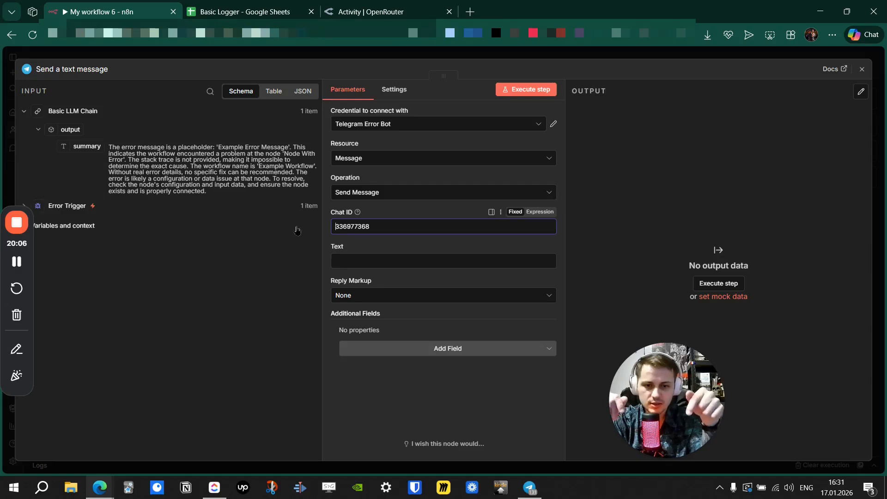
{"action": "left_click", "coordinate": [418, 297]}
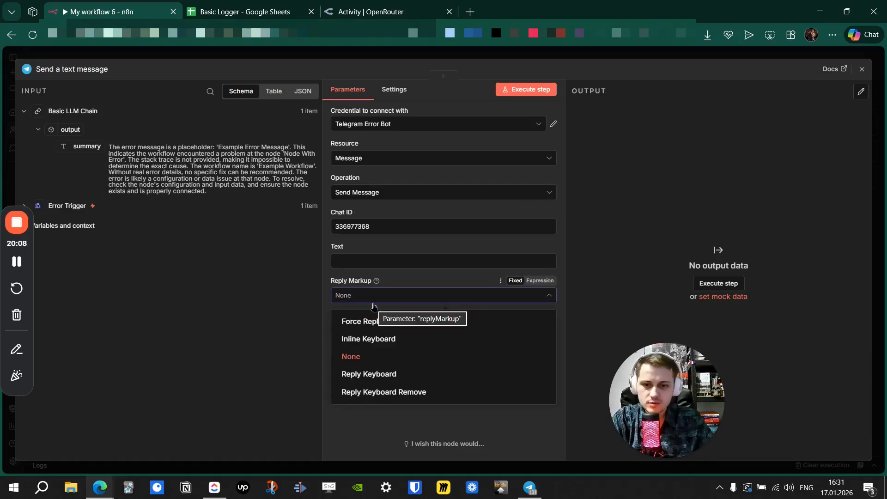
{"action": "left_click", "coordinate": [332, 296]}
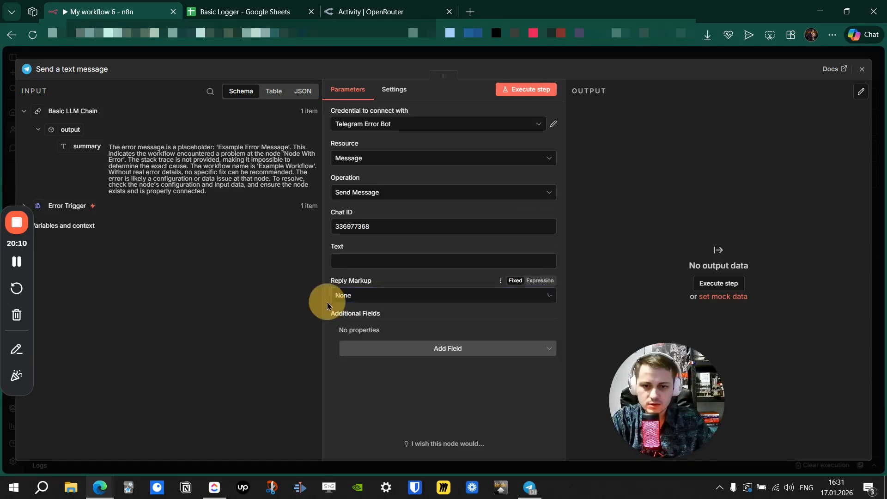
Add Append n8n Attribution switched off, and make Text an expanded expression.
{"action": "left_click", "coordinate": [380, 353]}
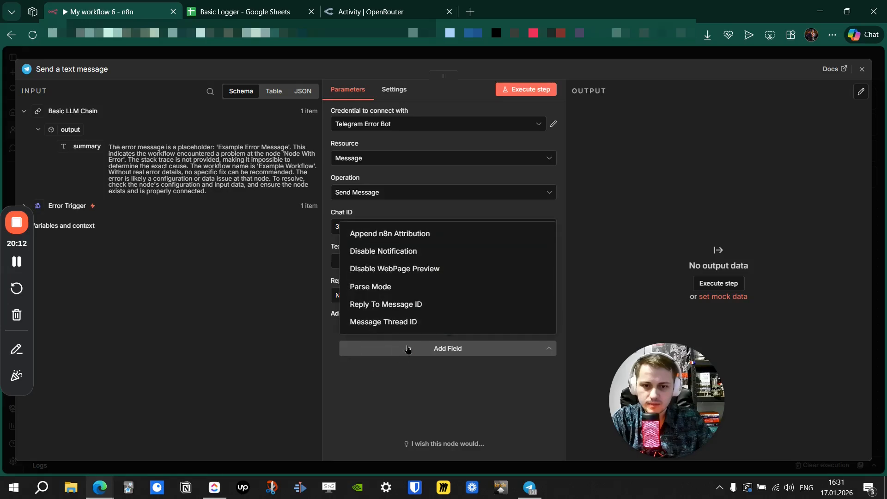
{"action": "left_click", "coordinate": [433, 234]}
{"action": "left_click", "coordinate": [361, 347]}
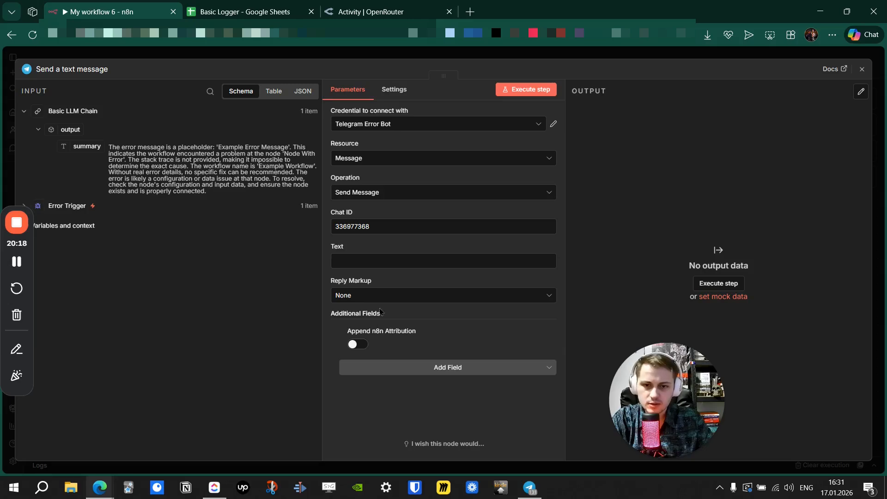
{"action": "left_click", "coordinate": [540, 245]}
{"action": "left_click", "coordinate": [551, 263]}
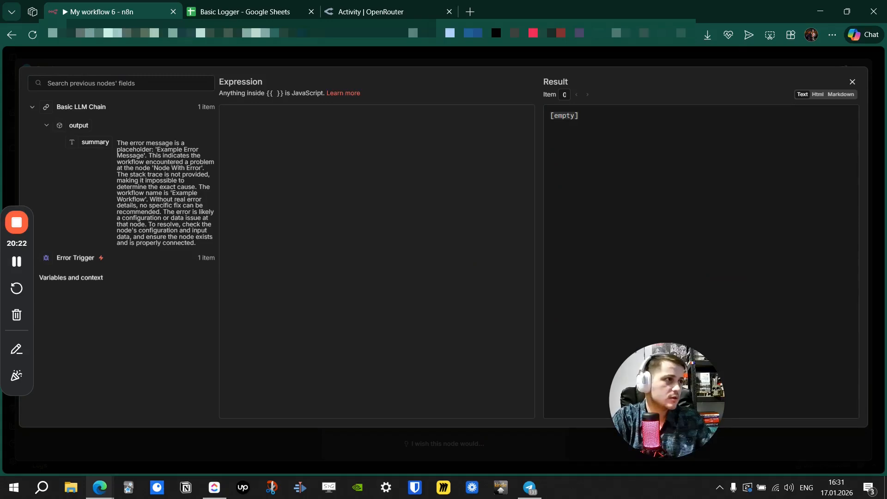
Paste the error-report template and map the Error Trigger's workflow name into it.
{"action": "left_click", "coordinate": [268, 205]}
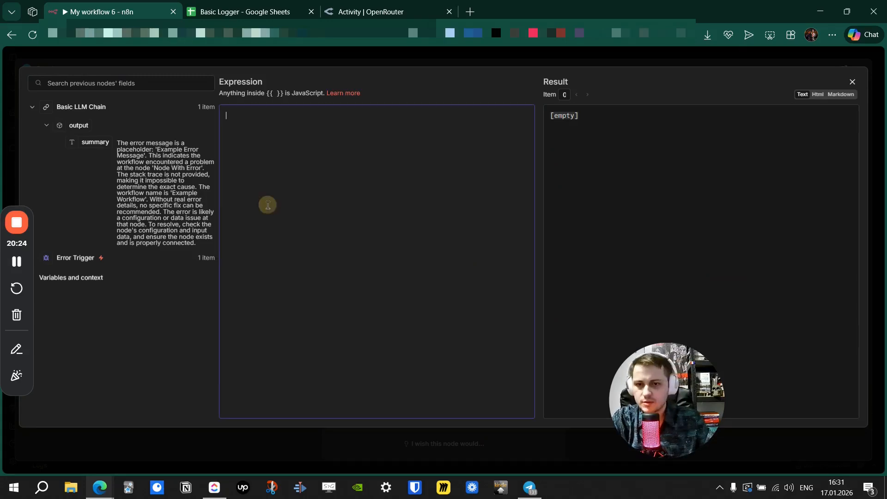
{"action": "type", "text": "```  new error report:  -----------------------------------  id: {{ $json.id }} timestamp: {{ $json.timestamp }} url: {{ $json.url }} error.message: {{ $json['error.message'] }} lastnodeexecuted: {{ $json.lastNodeExecuted }} workflow.id: {{ $json['workflow.id'] }} workflow.name: {{ $json['workflow.name'] }}  summary:  -----------------------------------  {{ $json.summary }}  ```"}
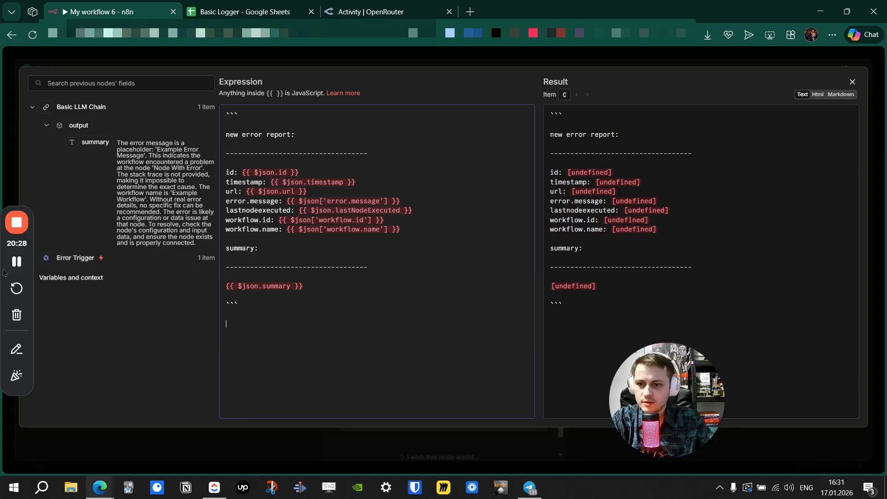
{"action": "left_click", "coordinate": [33, 257]}
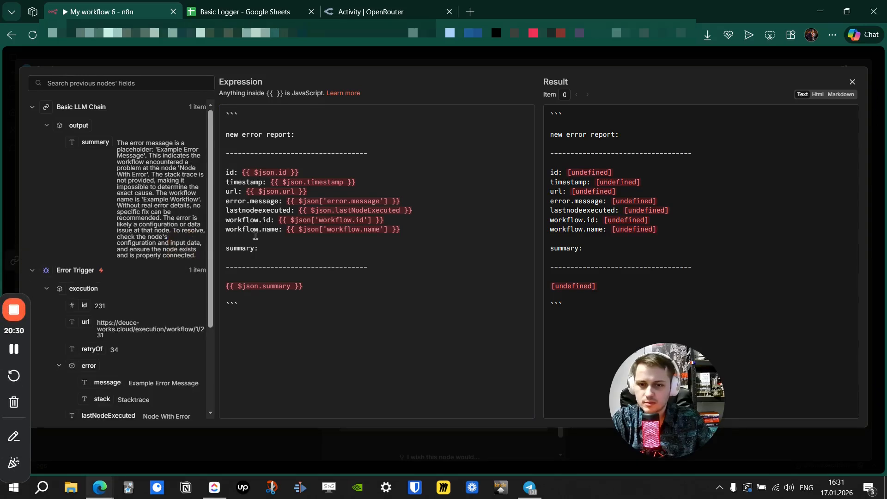
{"action": "scroll", "coordinate": [185, 242], "scroll_direction": "down", "scroll_amount": 3}
{"action": "left_click_drag", "start_coordinate": [423, 231], "coordinate": [287, 231]}
{"action": "key", "text": "BackSpace"}
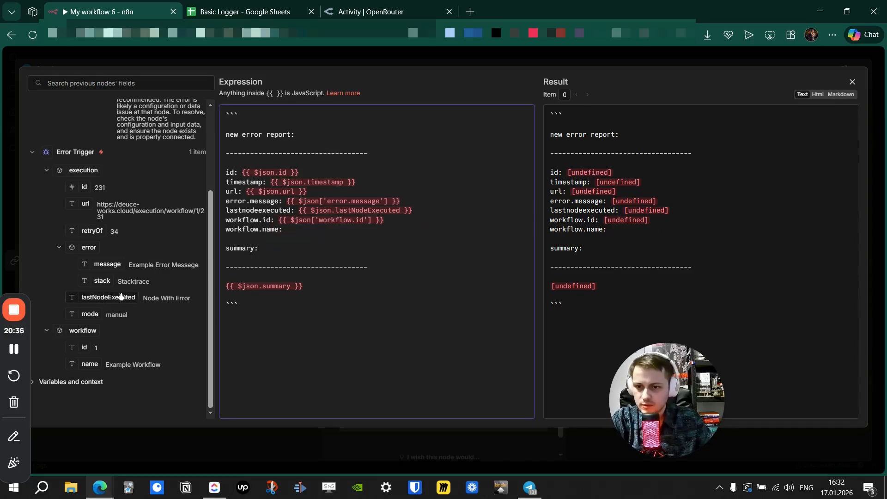
{"action": "left_click_drag", "start_coordinate": [88, 364], "coordinate": [317, 230]}
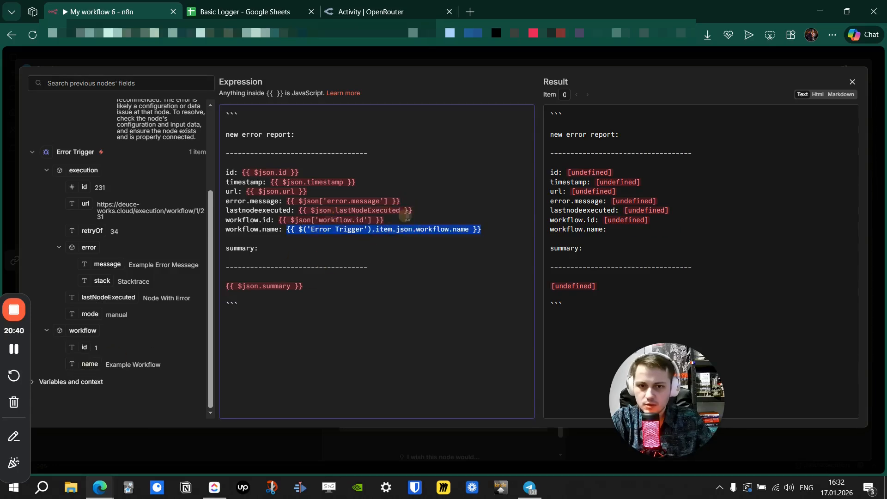
Replace the workflow id, lastNodeExecuted and error message placeholders with Error Trigger fields.
{"action": "left_click_drag", "start_coordinate": [386, 220], "coordinate": [279, 221]}
{"action": "key", "text": "BackSpace"}
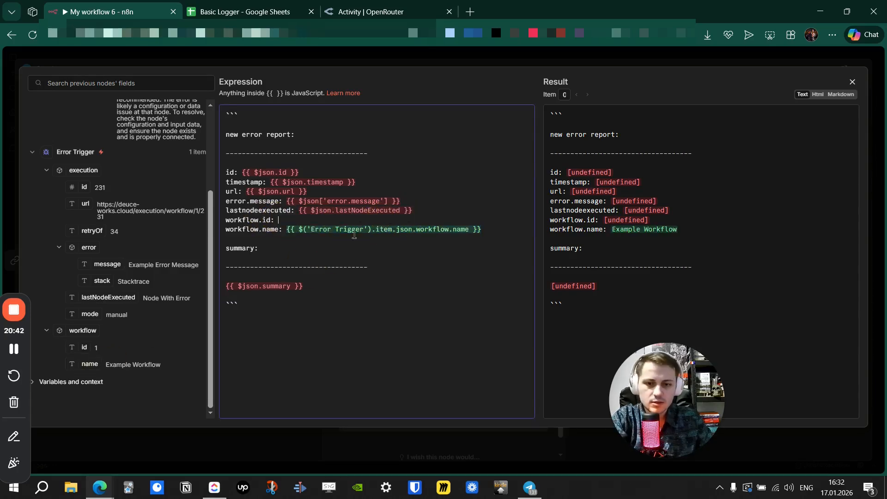
{"action": "left_click_drag", "start_coordinate": [75, 348], "coordinate": [412, 211]}
{"action": "key", "text": "BackSpace"}
{"action": "key", "text": "BackSpace"}
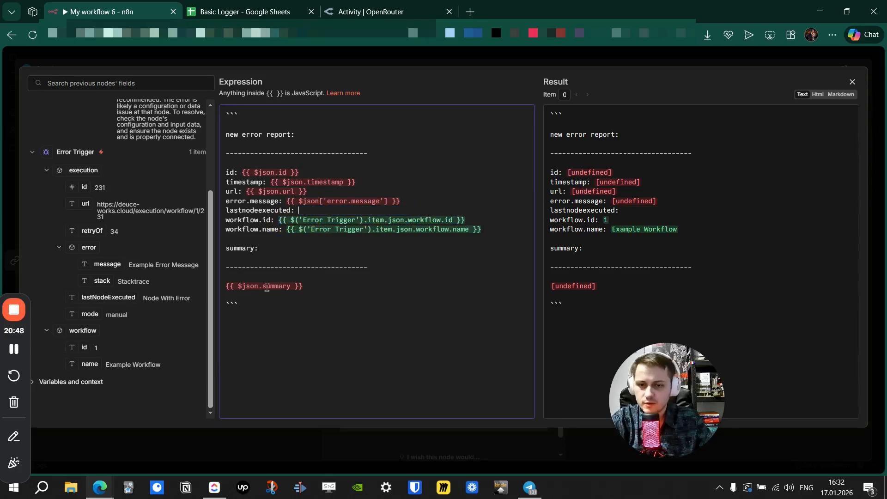
{"action": "left_click_drag", "start_coordinate": [124, 297], "coordinate": [331, 212]}
{"action": "left_click_drag", "start_coordinate": [413, 202], "coordinate": [299, 203]}
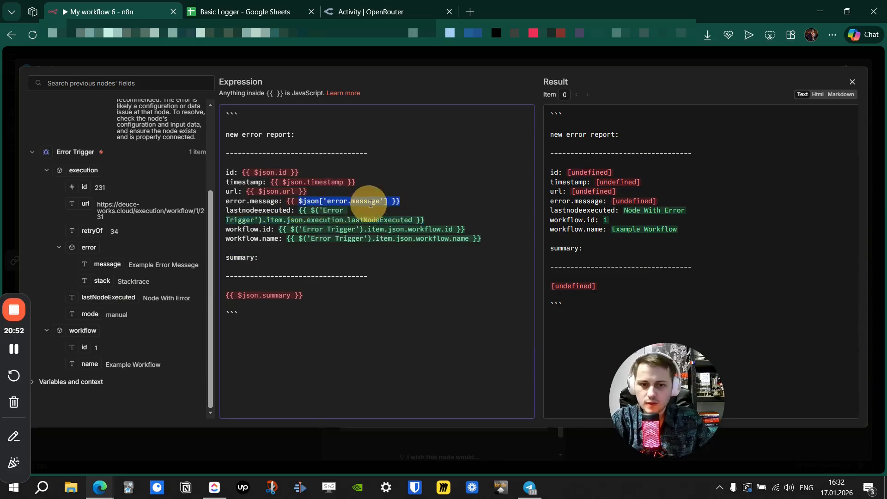
{"action": "key", "text": "BackSpace"}
{"action": "key", "text": "BackSpace"}
{"action": "key", "text": "BackSpace"}
{"action": "key", "text": "BackSpace"}
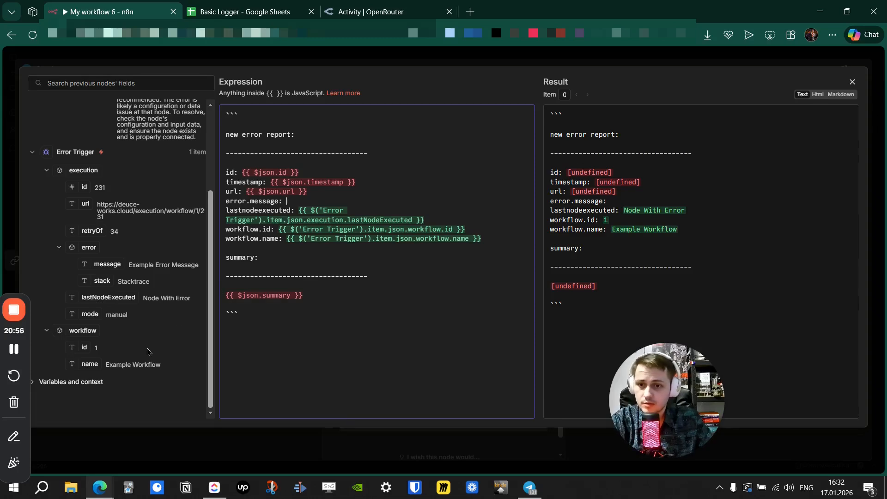
{"action": "left_click_drag", "start_coordinate": [106, 264], "coordinate": [258, 190]}
Map the Error Trigger's execution URL and clear the old timestamp placeholder.
{"action": "left_click", "coordinate": [321, 189]}
{"action": "key", "text": "BackSpace"}
{"action": "key", "text": "BackSpace"}
{"action": "key", "text": "BackSpace"}
{"action": "key", "text": "BackSpace"}
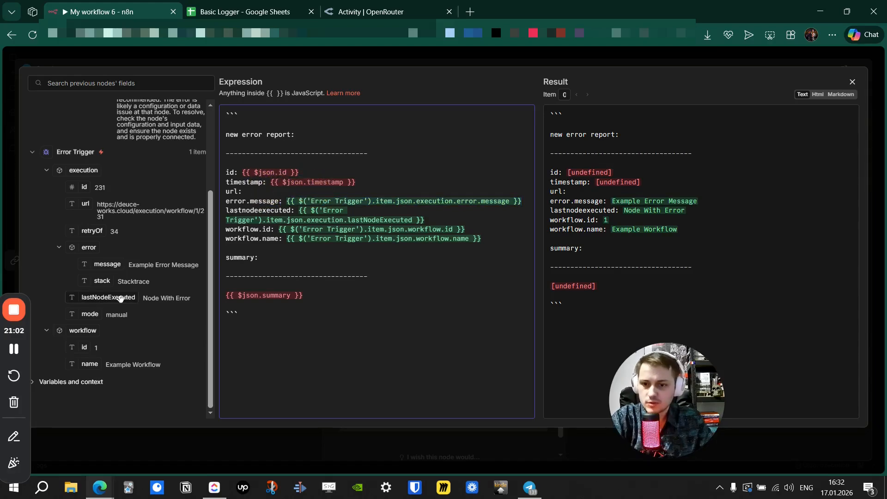
{"action": "left_click_drag", "start_coordinate": [82, 204], "coordinate": [284, 187]}
{"action": "left_click_drag", "start_coordinate": [356, 182], "coordinate": [271, 182]}
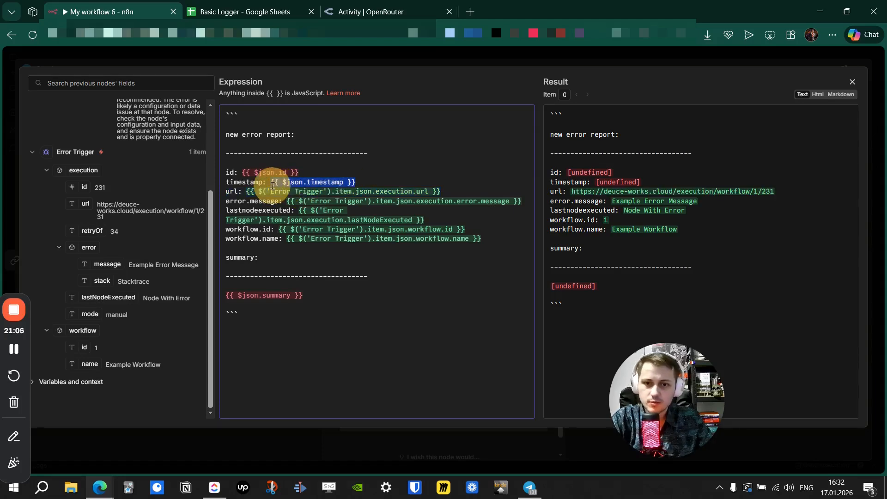
{"action": "key", "text": "BackSpace"}
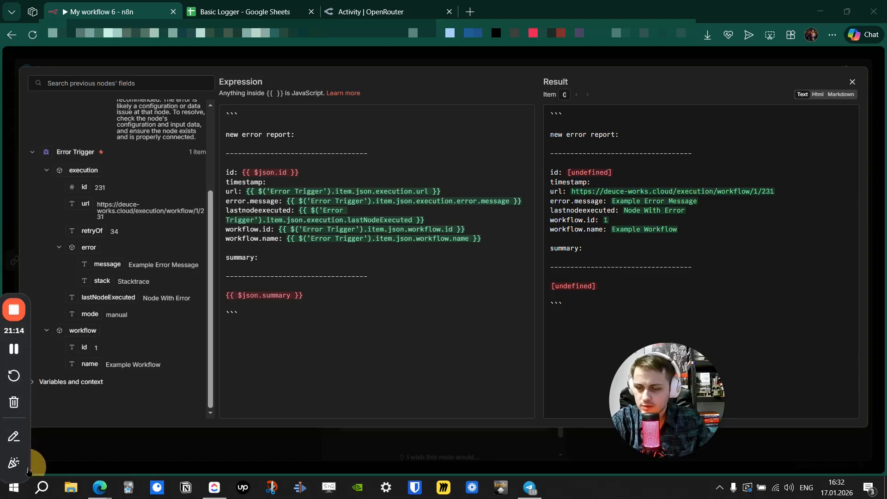
{"action": "left_click", "coordinate": [52, 383]}
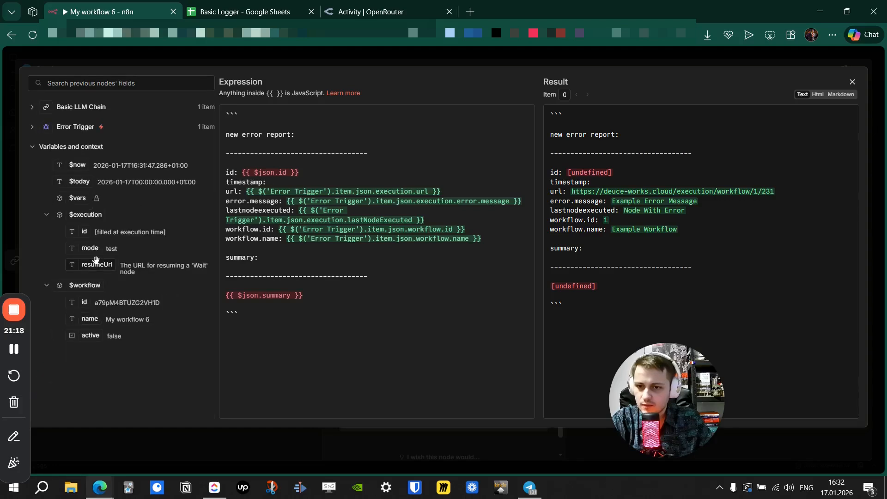
Set the timestamp to $now and the id line to {{ $workflow.id }}.
{"action": "left_click_drag", "start_coordinate": [77, 165], "coordinate": [250, 170]}
{"action": "double_click", "coordinate": [307, 169]}
{"action": "left_click", "coordinate": [323, 169]}
{"action": "key", "text": "BackSpace"}
{"action": "key", "text": "BackSpace"}
{"action": "key", "text": "BackSpace"}
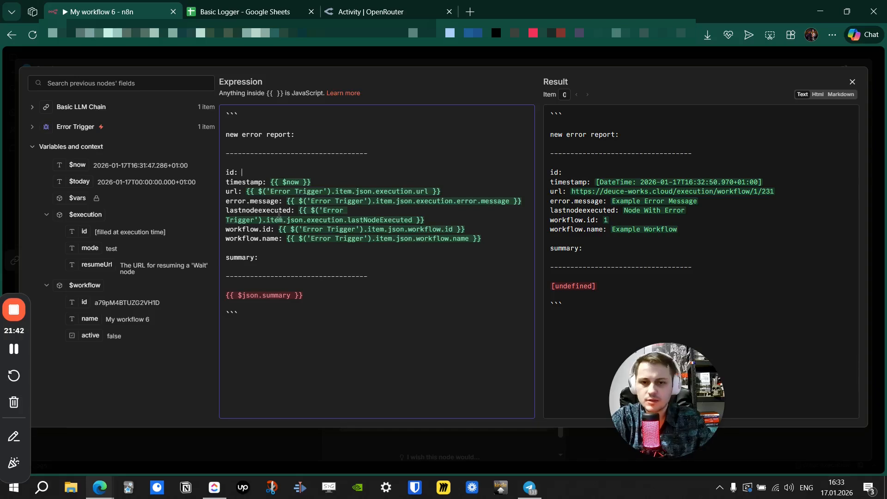
{"action": "left_click", "coordinate": [232, 176]}
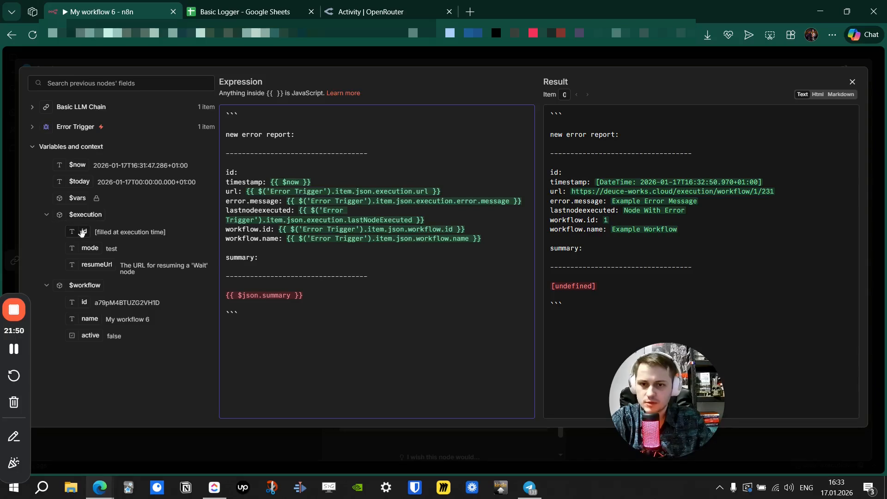
{"action": "left_click_drag", "start_coordinate": [84, 304], "coordinate": [269, 175]}
Delete the broken {{ $json.summary }} placeholder line.
{"action": "left_click", "coordinate": [329, 306]}
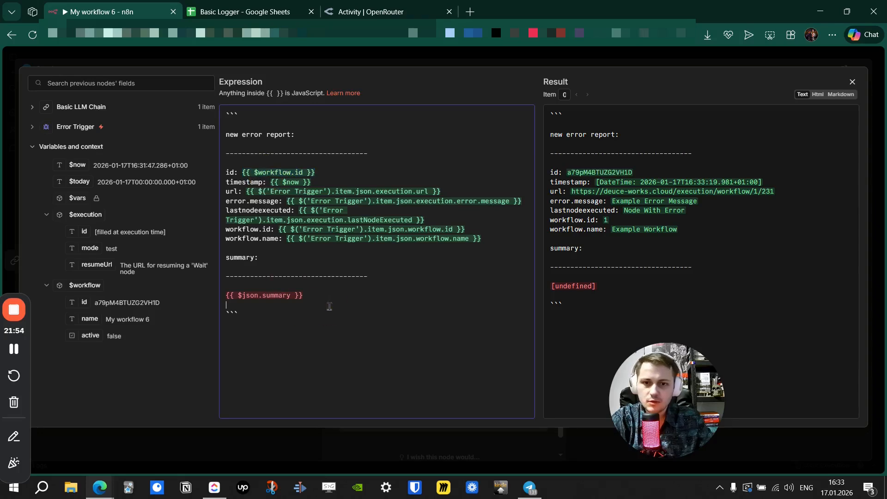
{"action": "triple_click", "coordinate": [307, 296]}
{"action": "key", "text": "BackSpace"}
{"action": "left_click", "coordinate": [32, 106]}
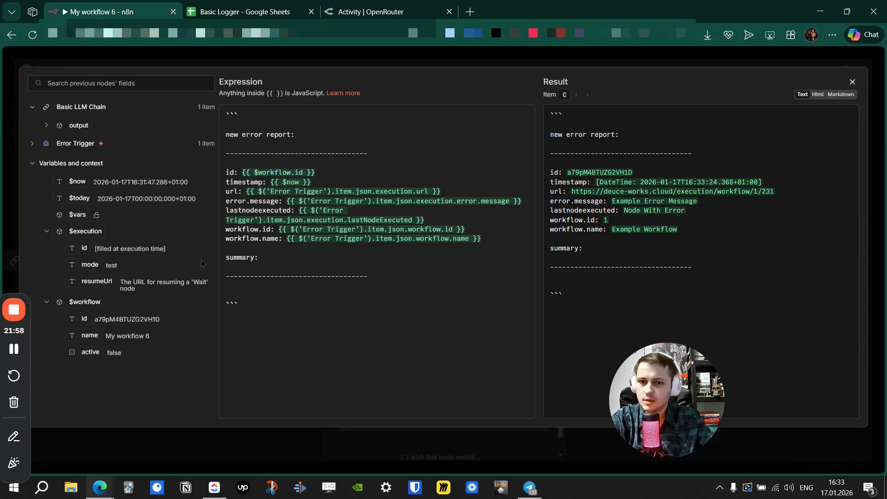
Map the summary line to the LLM chain's {{ $json.output.summary }}.
{"action": "left_click", "coordinate": [47, 124]}
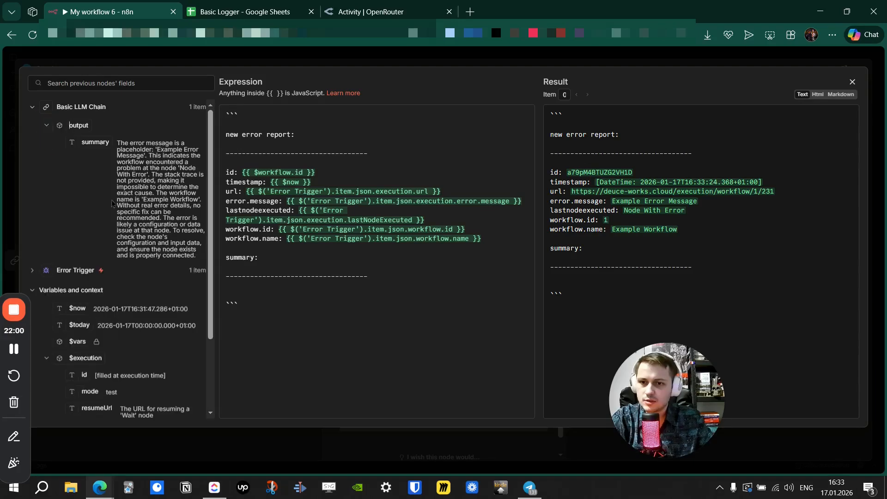
{"action": "left_click", "coordinate": [230, 287]}
{"action": "left_click_drag", "start_coordinate": [93, 144], "coordinate": [242, 298]}
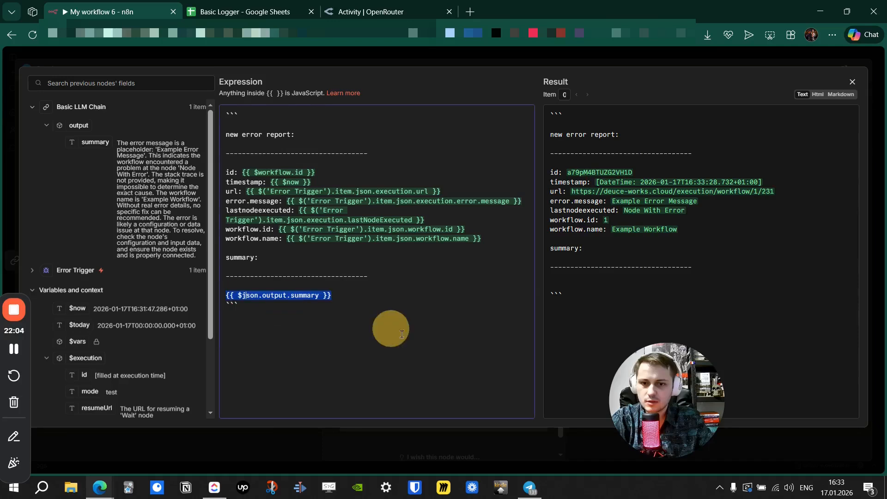
{"action": "left_click", "coordinate": [415, 310]}
{"action": "left_click", "coordinate": [374, 297]}
{"action": "key", "text": "Return"}
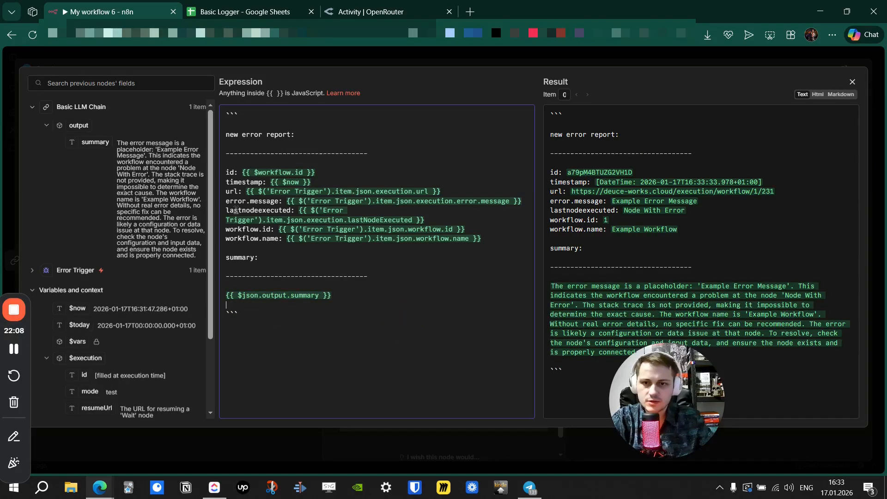
Add a new empty line below the workflow name line.
{"action": "left_click_drag", "start_coordinate": [240, 115], "coordinate": [212, 114]}
{"action": "left_click", "coordinate": [225, 308]}
{"action": "left_click", "coordinate": [294, 342]}
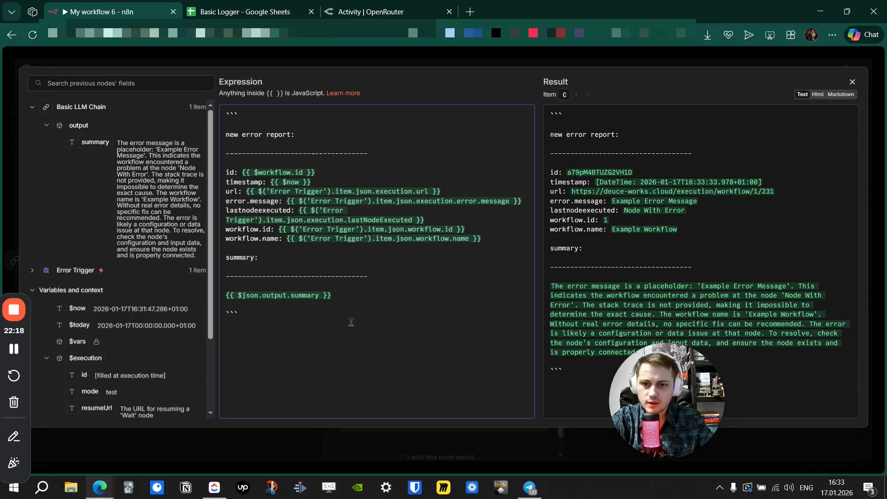
{"action": "left_click", "coordinate": [508, 238]}
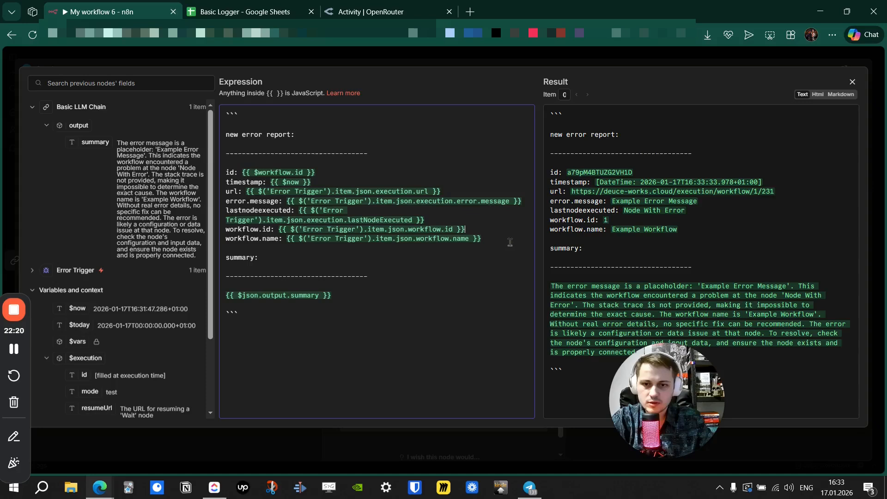
{"action": "key", "text": "Return"}
Add a trace line mapping the Error Trigger's execution error stack, capped with .slice(0,500).
{"action": "type", "text": "te"}
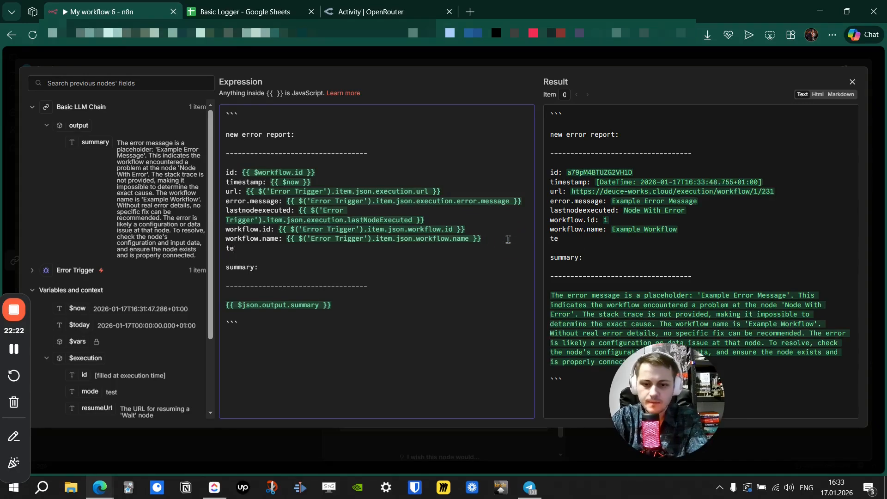
{"action": "type", "text": "race:"}
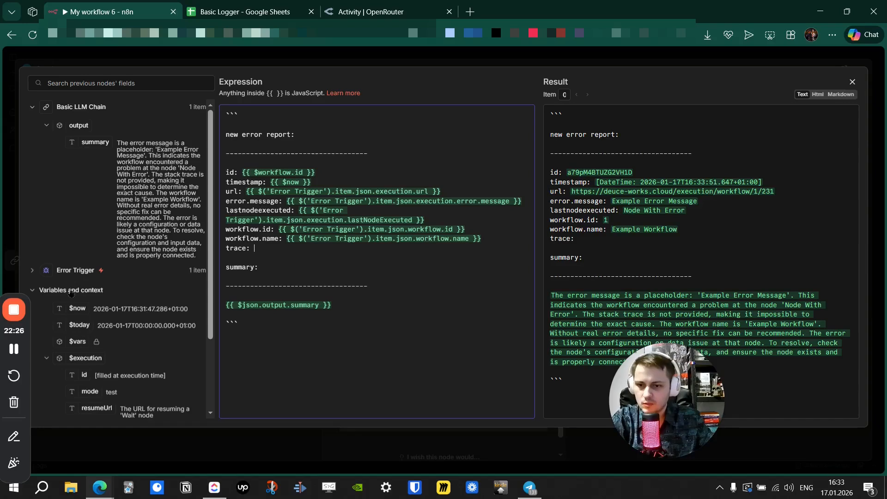
{"action": "left_click", "coordinate": [44, 268]}
{"action": "scroll", "coordinate": [117, 263], "scroll_direction": "down", "scroll_amount": 3}
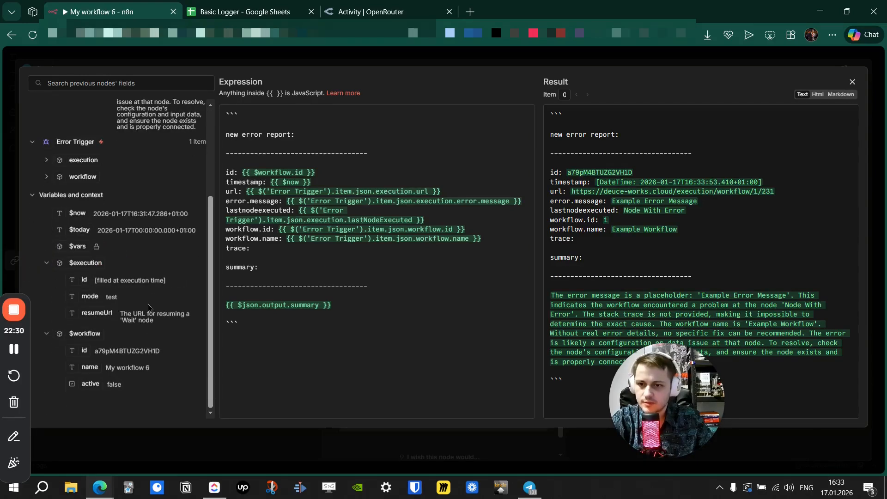
{"action": "left_click", "coordinate": [47, 176]}
{"action": "left_click", "coordinate": [46, 163]}
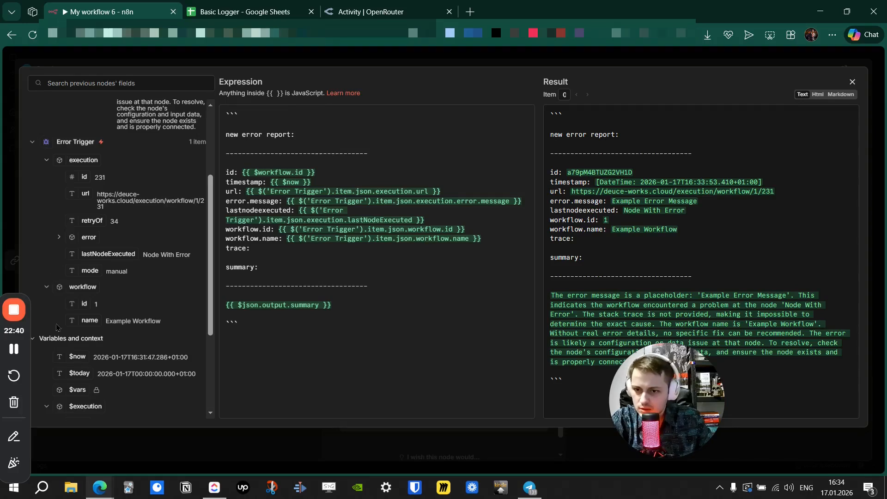
{"action": "scroll", "coordinate": [57, 327], "scroll_direction": "down", "scroll_amount": 3}
{"action": "scroll", "coordinate": [59, 311], "scroll_direction": "up", "scroll_amount": 10}
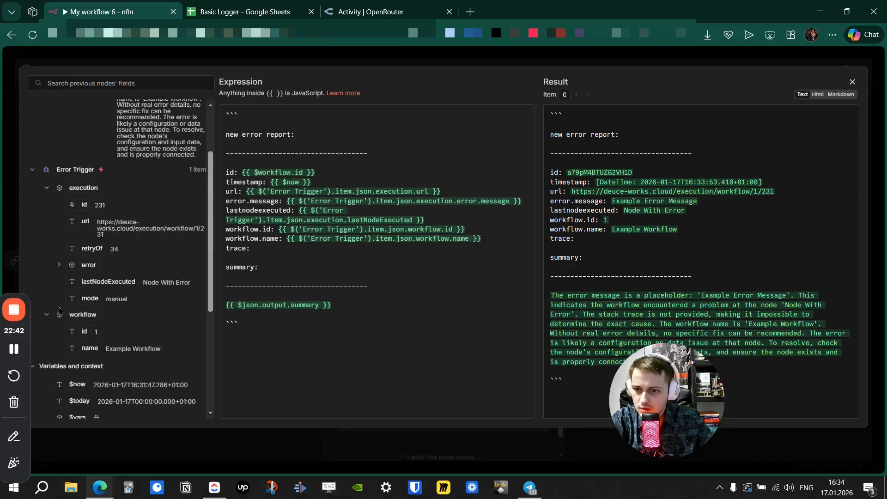
{"action": "scroll", "coordinate": [59, 310], "scroll_direction": "down", "scroll_amount": 4}
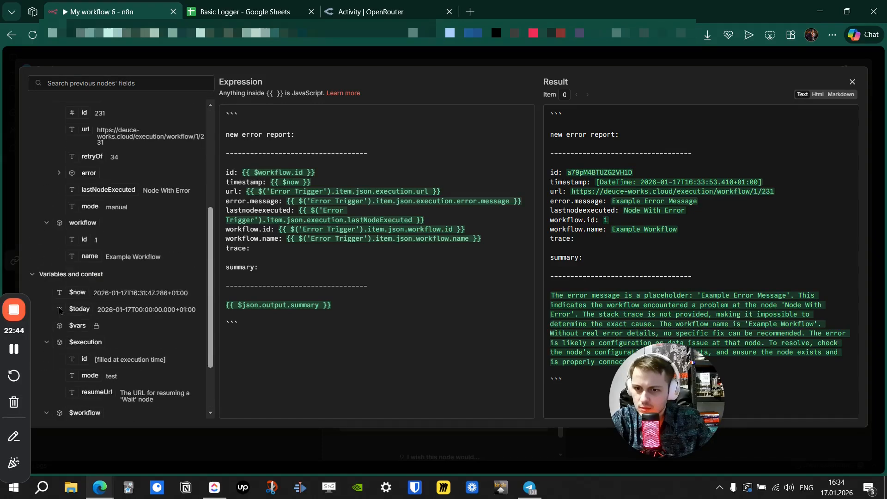
{"action": "left_click", "coordinate": [60, 174]}
{"action": "mouse_move", "coordinate": [103, 207]}
{"action": "left_mouse_down"}
{"action": "mouse_move", "coordinate": [161, 229]}
{"action": "mouse_move", "coordinate": [315, 247]}
{"action": "left_mouse_up"}
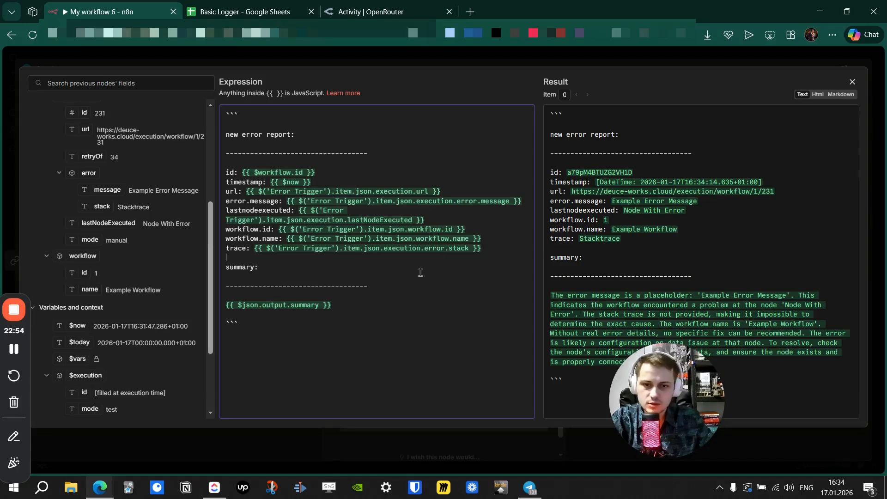
{"action": "left_click", "coordinate": [470, 252]}
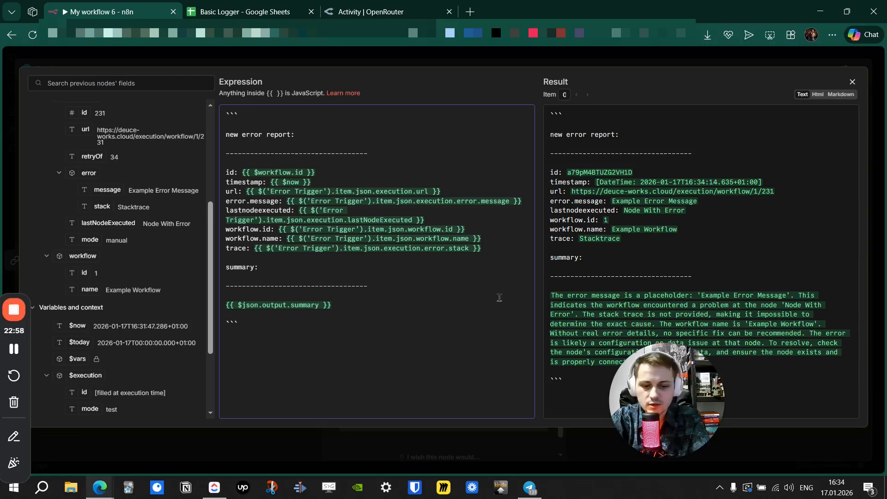
{"action": "type", "text": ".slice"}
{"action": "type", "text": "(0,"}
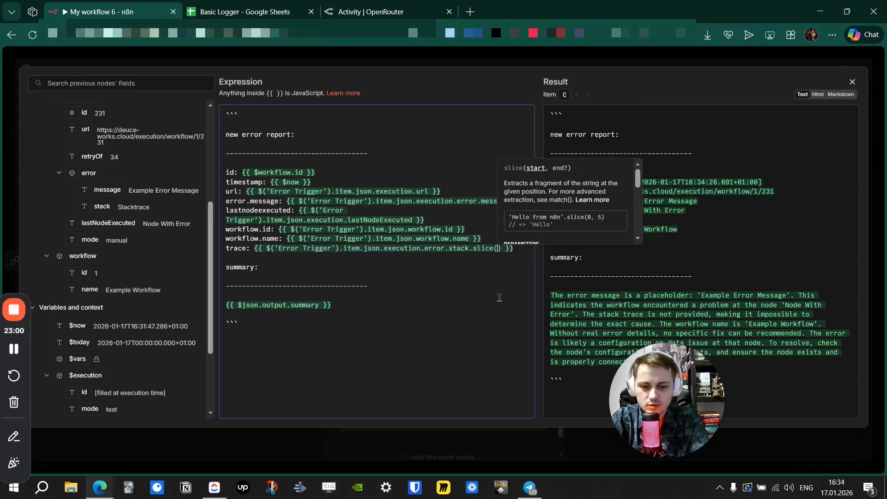
{"action": "type", "text": "500)"}
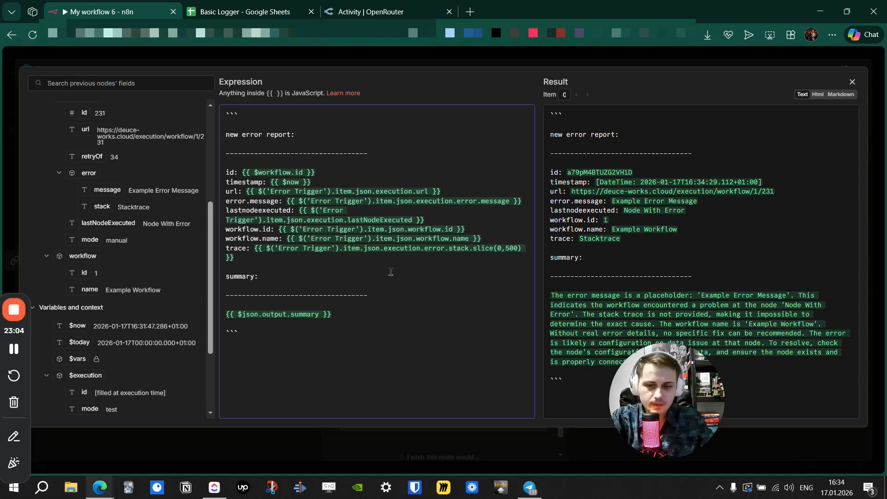
{"action": "left_click", "coordinate": [381, 262]}
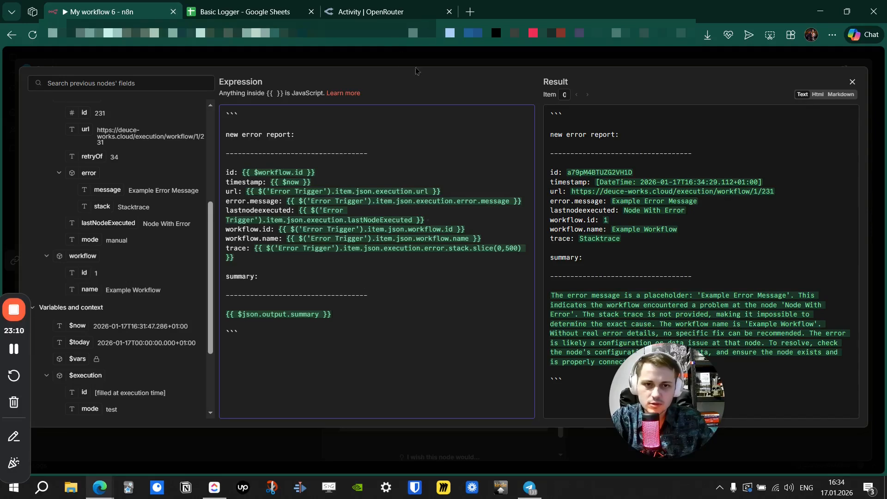
Close the expression editor, test-send the error report, and switch to Telegram.
{"action": "left_click", "coordinate": [430, 56]}
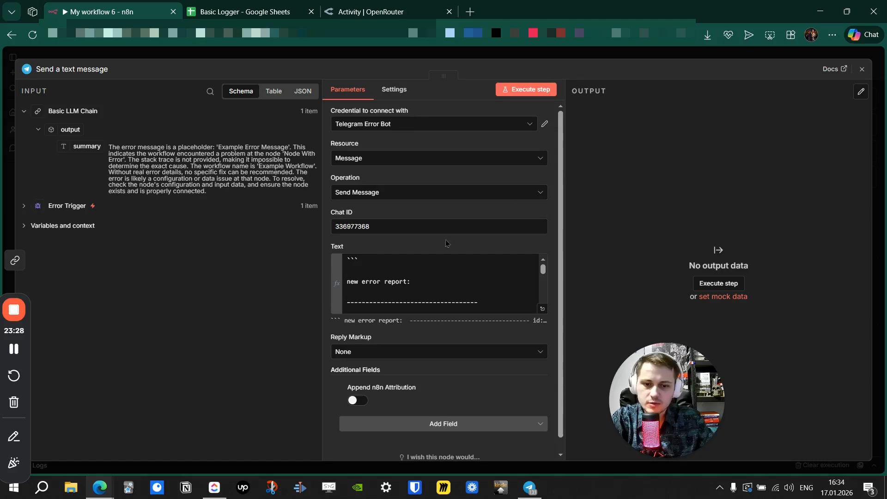
{"action": "scroll", "coordinate": [556, 250], "scroll_direction": "down", "scroll_amount": 1}
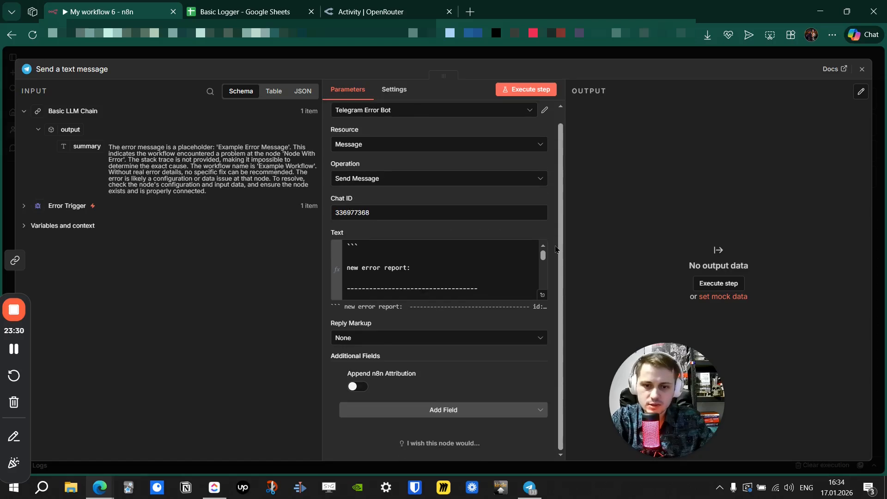
{"action": "scroll", "coordinate": [556, 250], "scroll_direction": "up", "scroll_amount": 1}
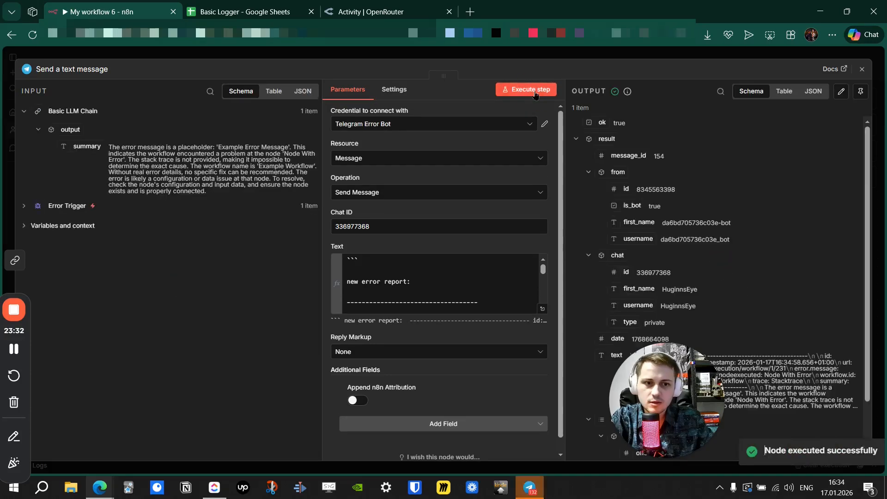
{"action": "left_click", "coordinate": [764, 470]}
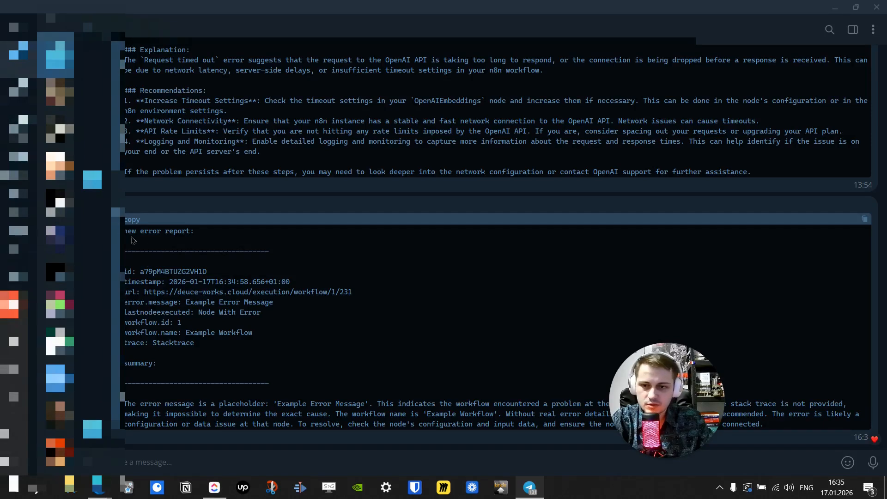
Review the report's execution URL, Node With Error, Example Error Message and summary, then minimise Telegram.
{"action": "left_click_drag", "start_coordinate": [126, 231], "coordinate": [365, 404]}
{"action": "left_click", "coordinate": [389, 383]}
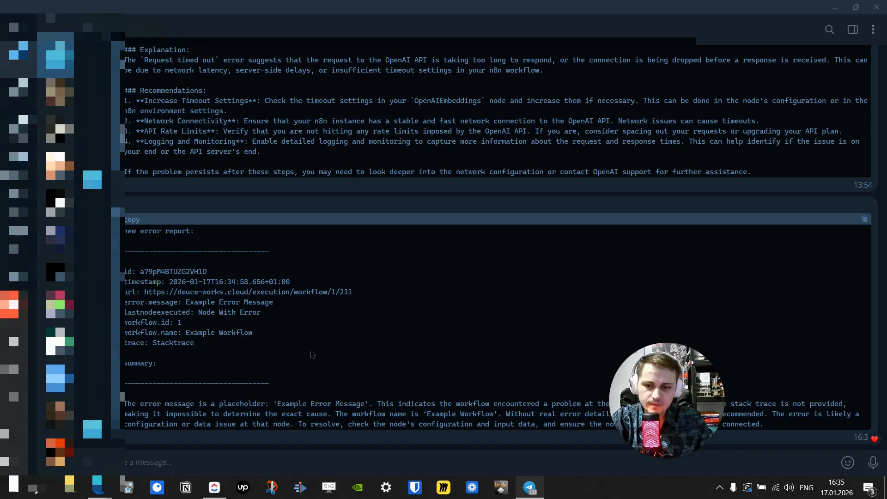
{"action": "mouse_move", "coordinate": [129, 403]}
{"action": "left_mouse_down"}
{"action": "mouse_move", "coordinate": [277, 422]}
{"action": "mouse_move", "coordinate": [364, 417]}
{"action": "mouse_move", "coordinate": [121, 406]}
{"action": "left_mouse_up"}
{"action": "double_click", "coordinate": [361, 422]}
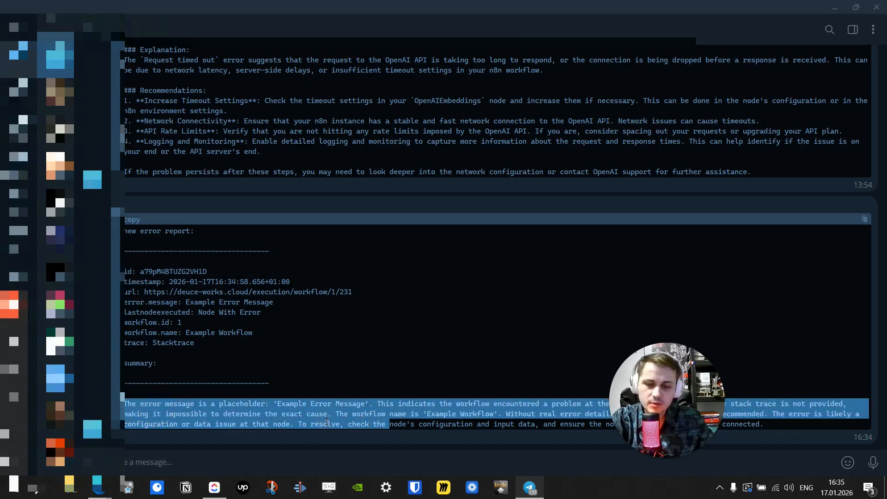
{"action": "left_click", "coordinate": [326, 421]}
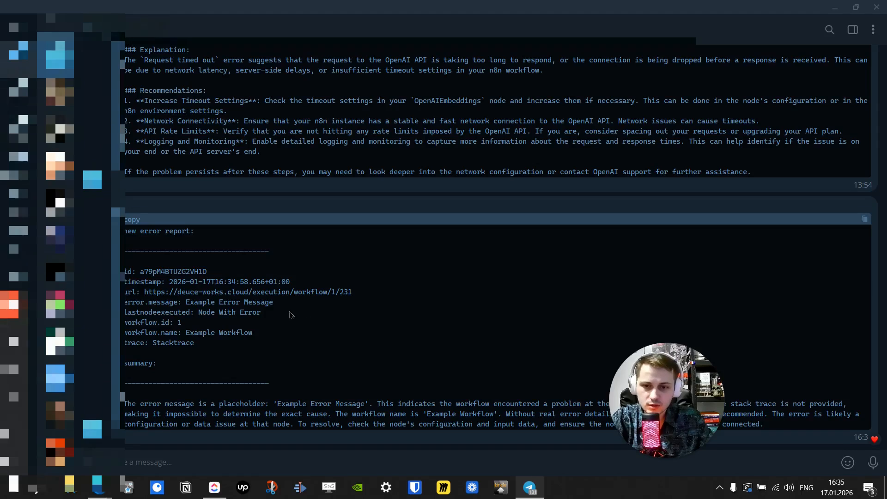
{"action": "left_click_drag", "start_coordinate": [368, 294], "coordinate": [145, 292]}
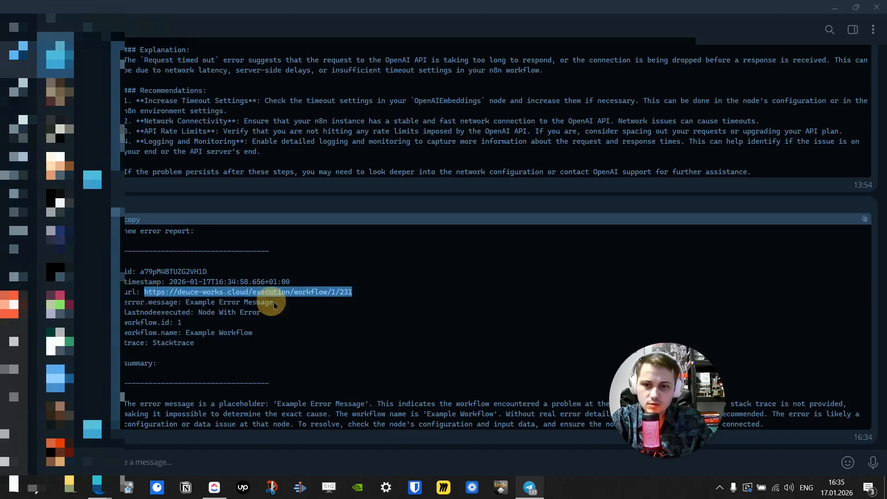
{"action": "left_click_drag", "start_coordinate": [277, 313], "coordinate": [199, 313]}
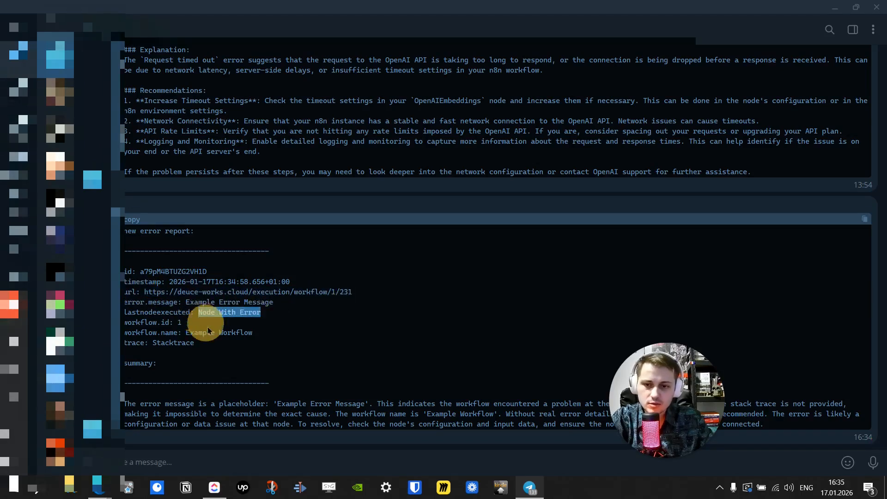
{"action": "left_click_drag", "start_coordinate": [276, 304], "coordinate": [187, 309]}
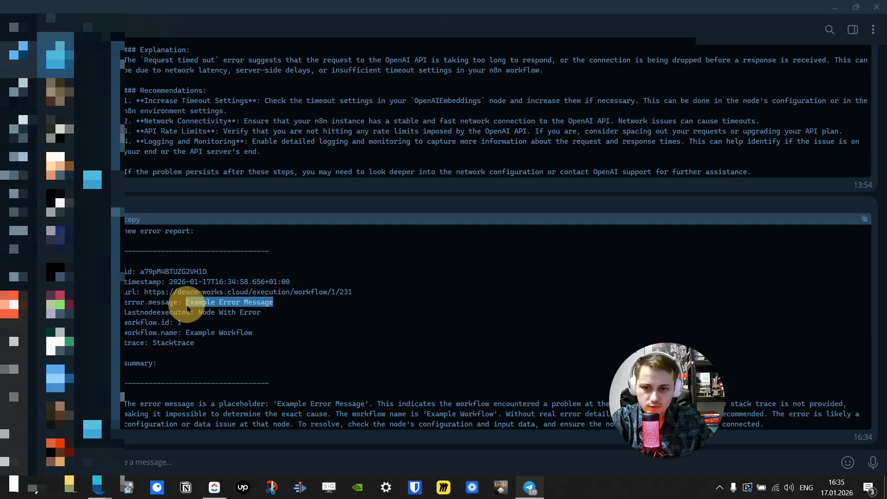
{"action": "left_click_drag", "start_coordinate": [204, 404], "coordinate": [355, 413]}
{"action": "left_click", "coordinate": [279, 404]}
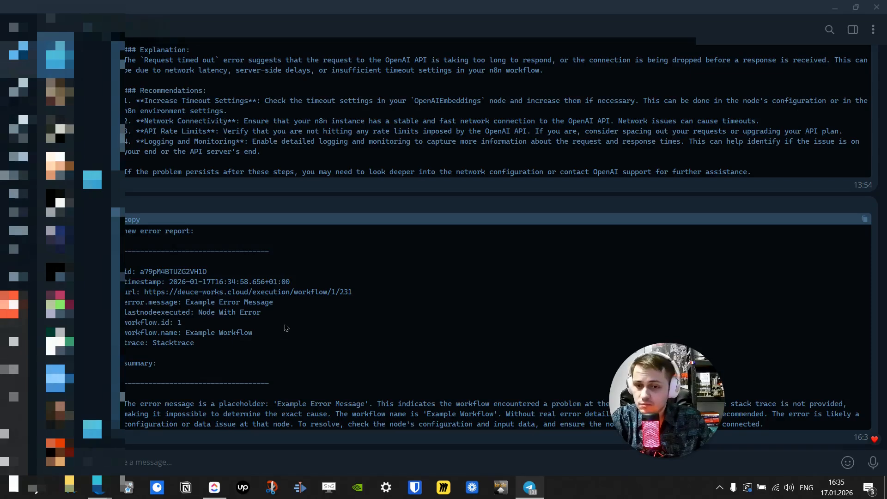
{"action": "left_click_drag", "start_coordinate": [353, 292], "coordinate": [143, 297]}
{"action": "left_click", "coordinate": [302, 323]}
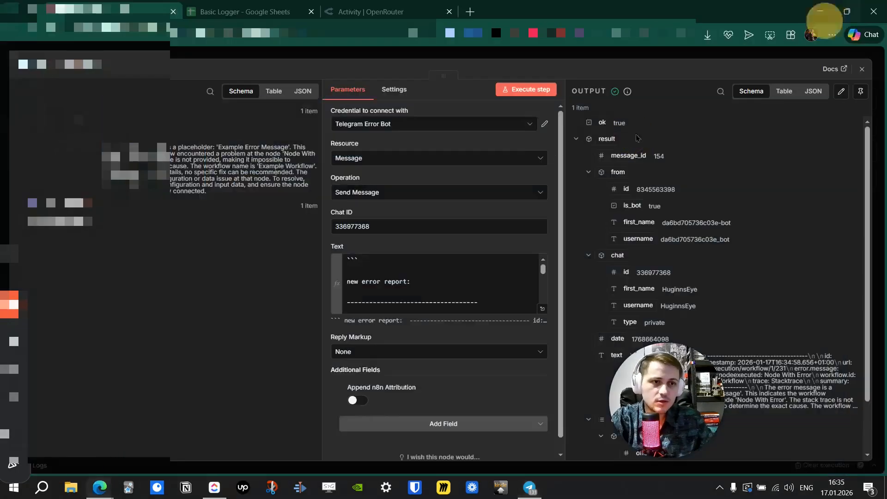
{"action": "left_click", "coordinate": [835, 7]}
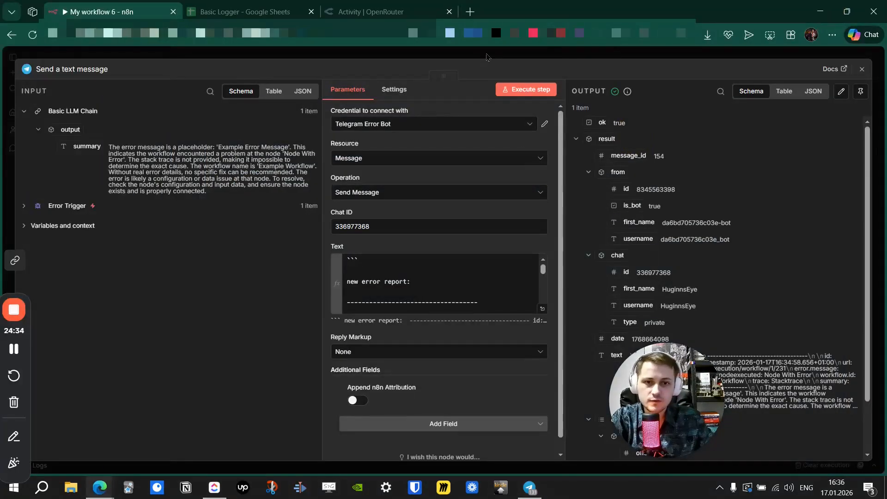
Close the Telegram node panel and save the error workflow.
{"action": "left_click", "coordinate": [487, 57]}
{"action": "scroll", "coordinate": [277, 148], "scroll_direction": "down", "scroll_amount": 3}
{"action": "left_click_drag", "start_coordinate": [410, 166], "coordinate": [430, 167]}
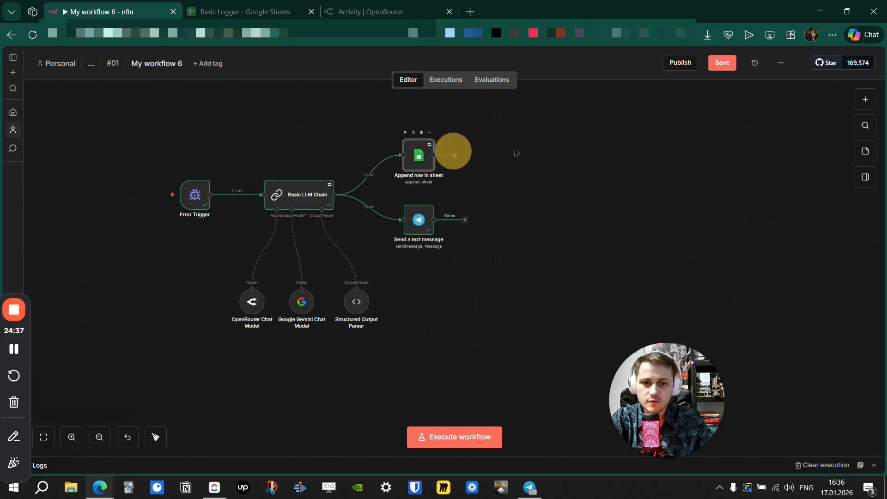
{"action": "left_click", "coordinate": [732, 68]}
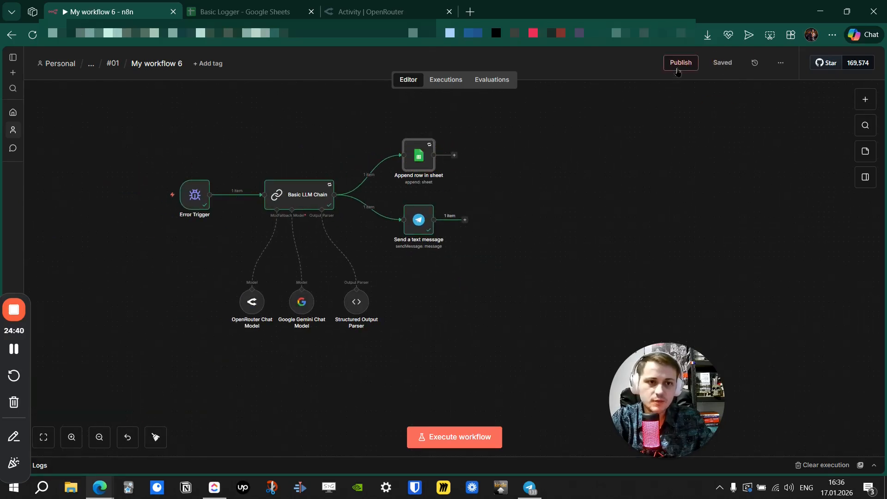
Publish the workflow under the suggested version name and dismiss the confirmation notices.
{"action": "left_click_drag", "start_coordinate": [565, 193], "coordinate": [576, 206]}
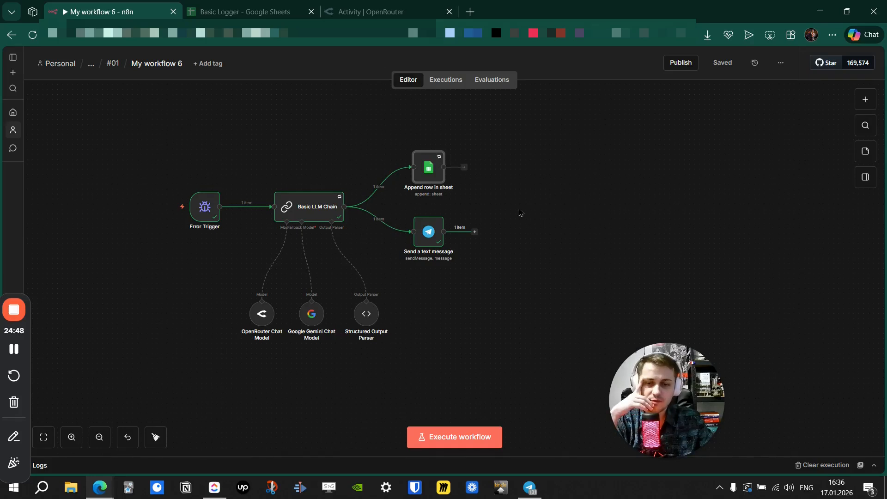
{"action": "left_click_drag", "start_coordinate": [523, 216], "coordinate": [567, 233]}
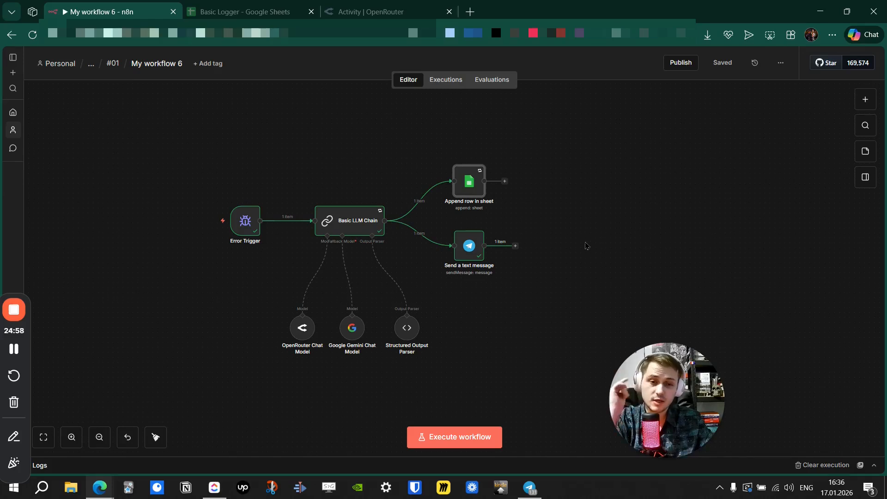
{"action": "left_click", "coordinate": [681, 62]}
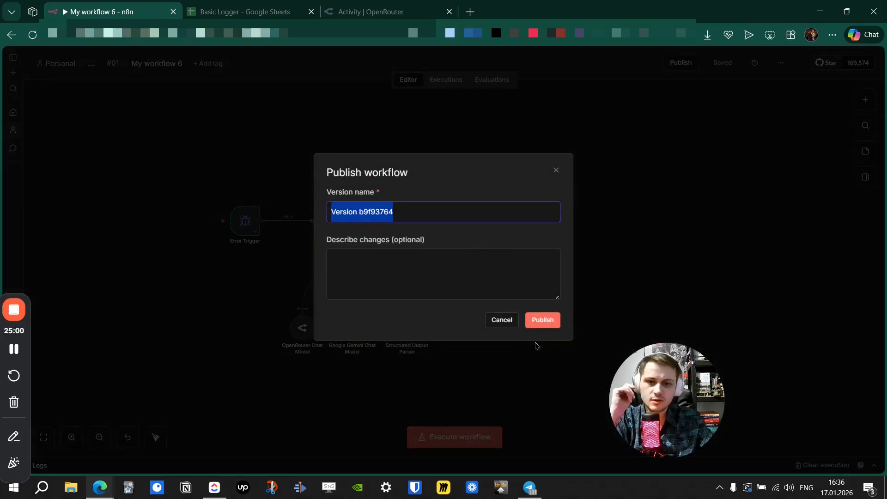
{"action": "left_click", "coordinate": [538, 320]}
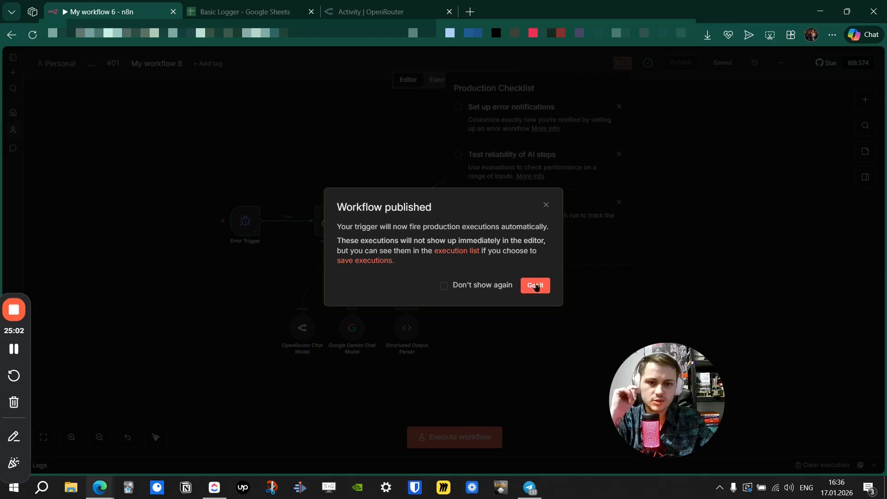
{"action": "left_click", "coordinate": [537, 286]}
{"action": "left_click", "coordinate": [353, 140]}
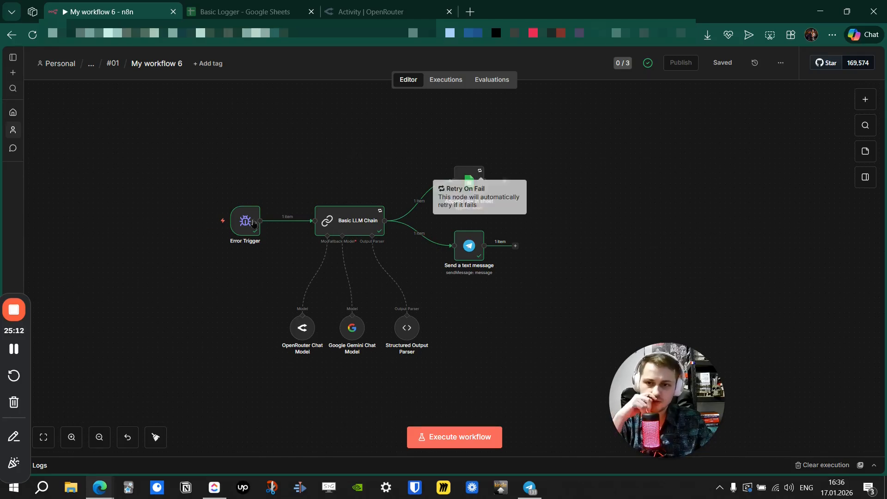
In a new tab, open deuce.works & ishchuk.eu > clickup > Clickup - Workspace Agent - Telegram Audio.
{"action": "right_click", "coordinate": [65, 64]}
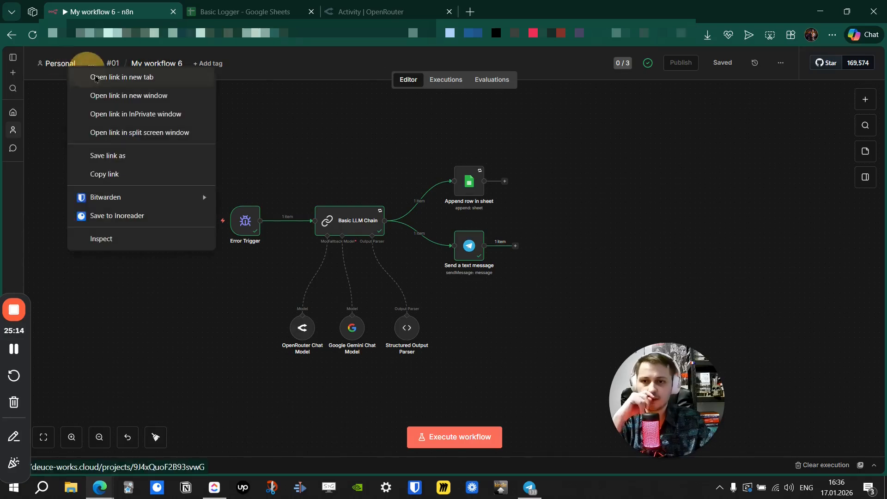
{"action": "left_click", "coordinate": [97, 75]}
{"action": "left_click", "coordinate": [228, 10]}
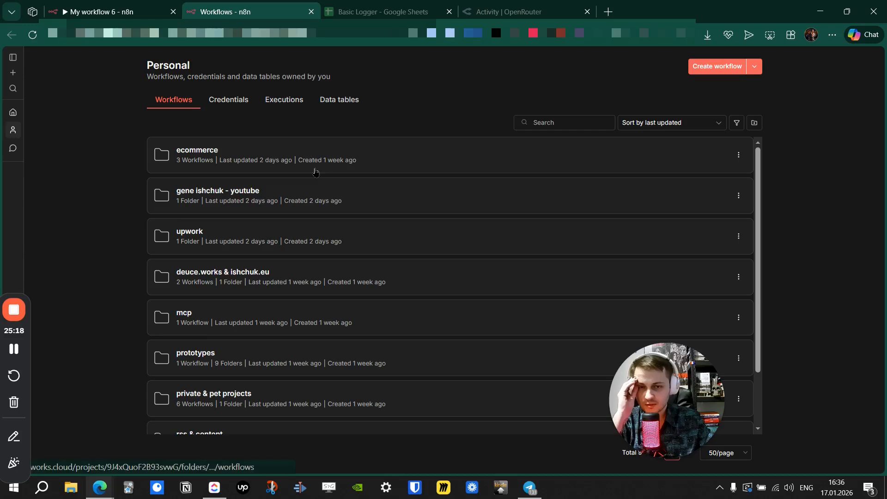
{"action": "left_click", "coordinate": [231, 271]}
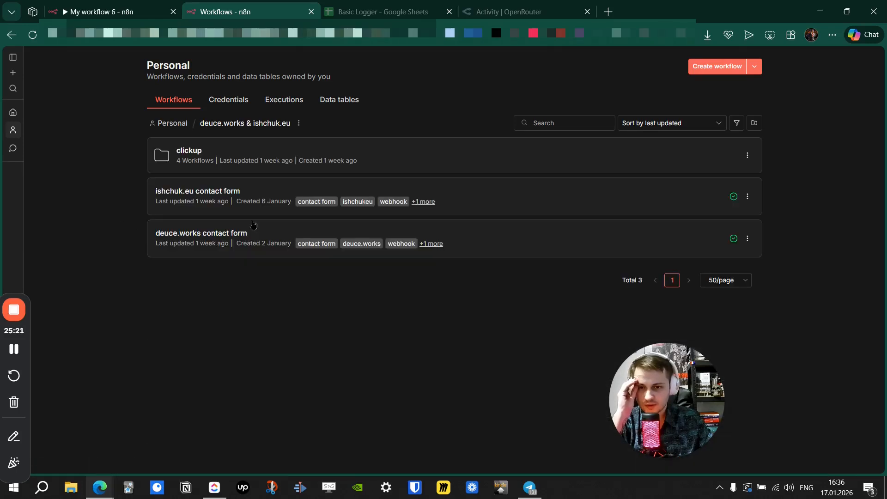
{"action": "left_click", "coordinate": [227, 158]}
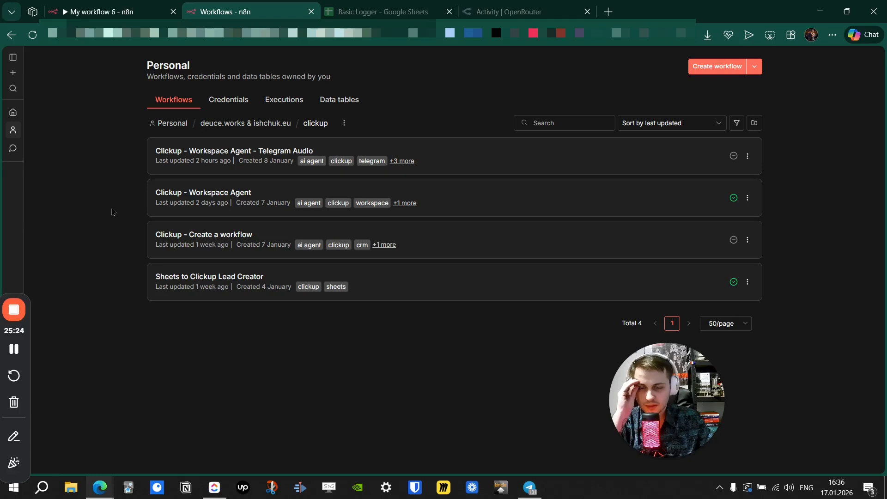
{"action": "left_click", "coordinate": [239, 151]}
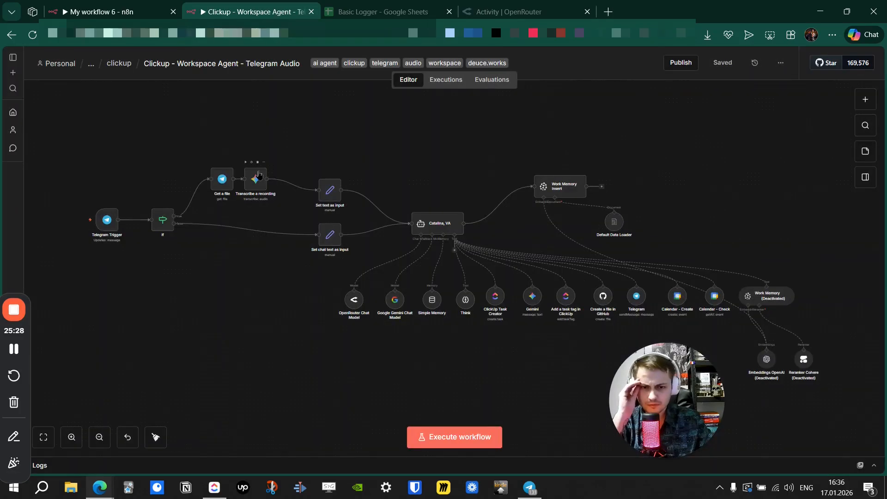
{"action": "left_click_drag", "start_coordinate": [416, 169], "coordinate": [383, 163]}
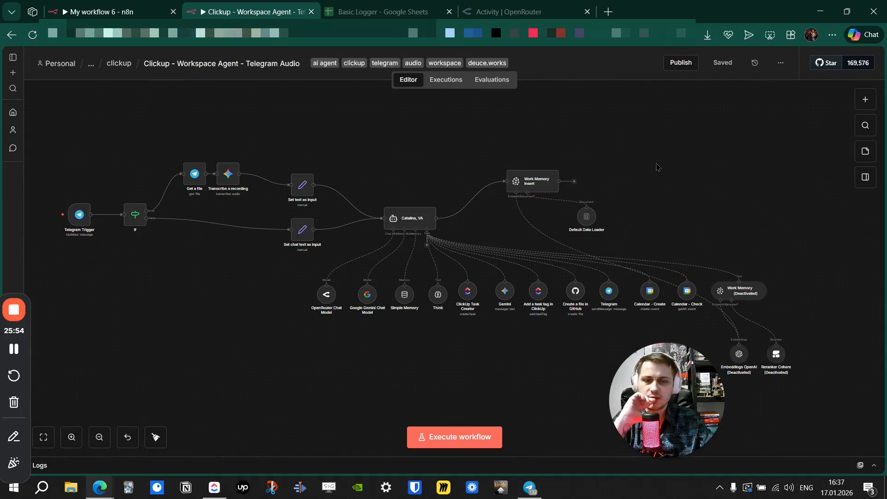
{"action": "scroll", "coordinate": [630, 167], "scroll_direction": "right", "scroll_amount": 2}
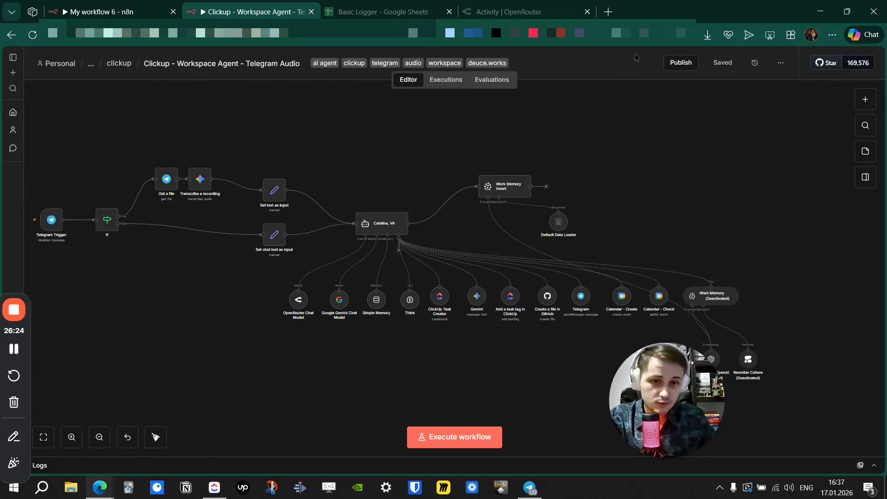
Set the Clickup workflow's Error Workflow setting to My workflow 6.
{"action": "left_click", "coordinate": [781, 63]}
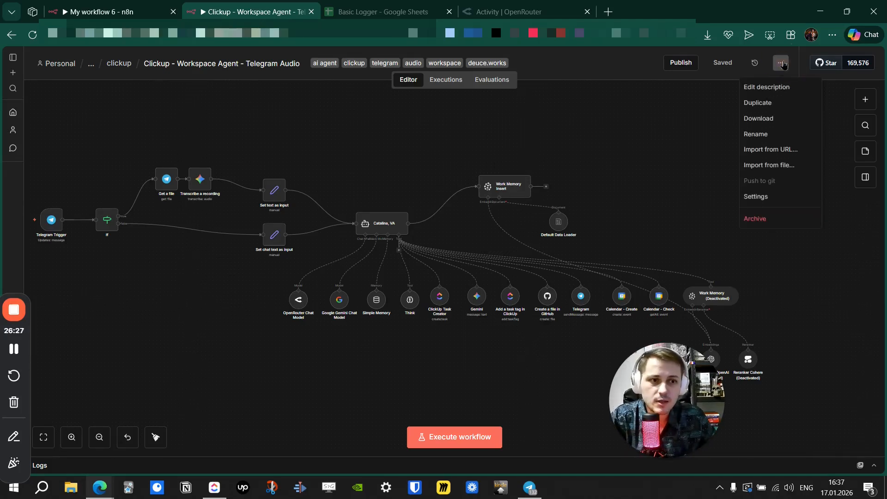
{"action": "left_click", "coordinate": [781, 201]}
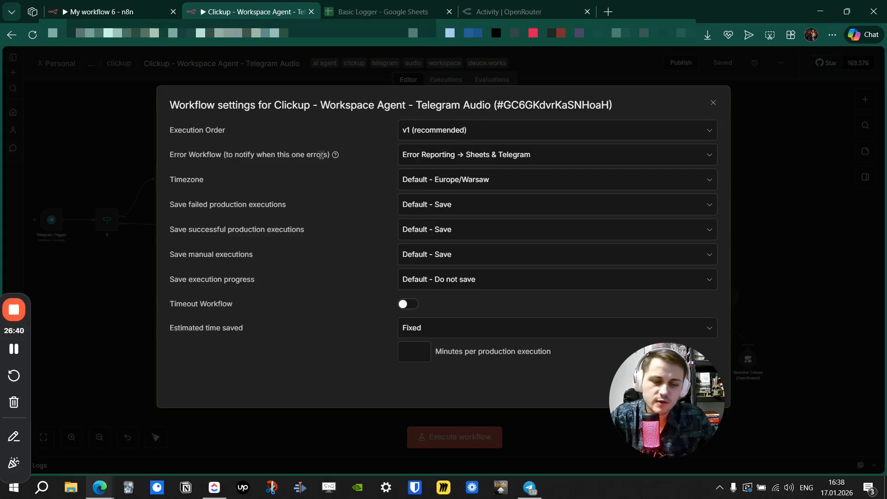
{"action": "mouse_move", "coordinate": [337, 157]}
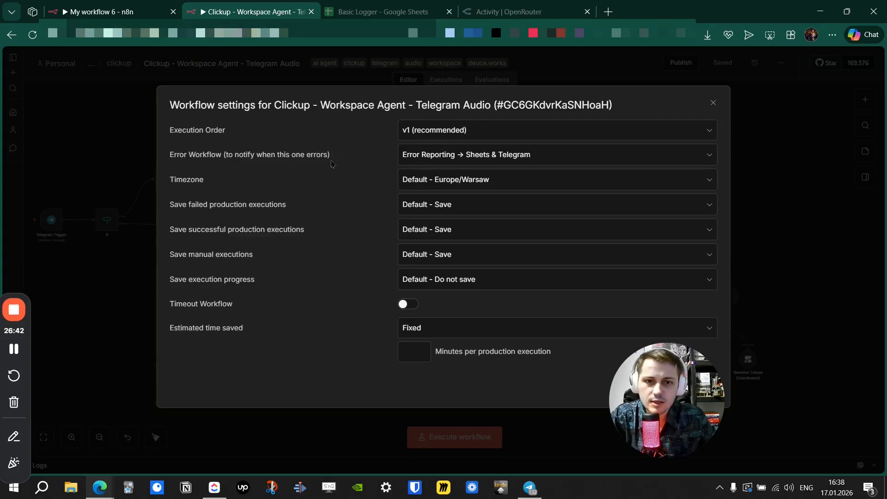
{"action": "left_click_drag", "start_coordinate": [199, 156], "coordinate": [304, 155]}
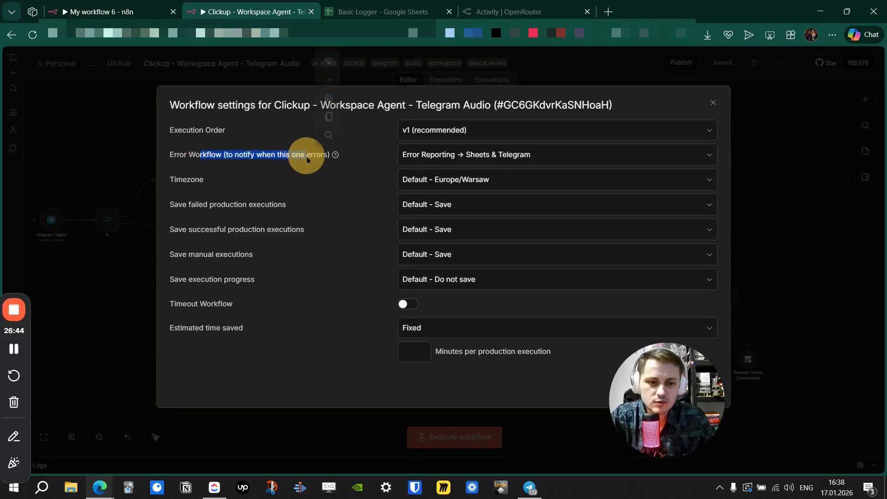
{"action": "left_click", "coordinate": [291, 158]}
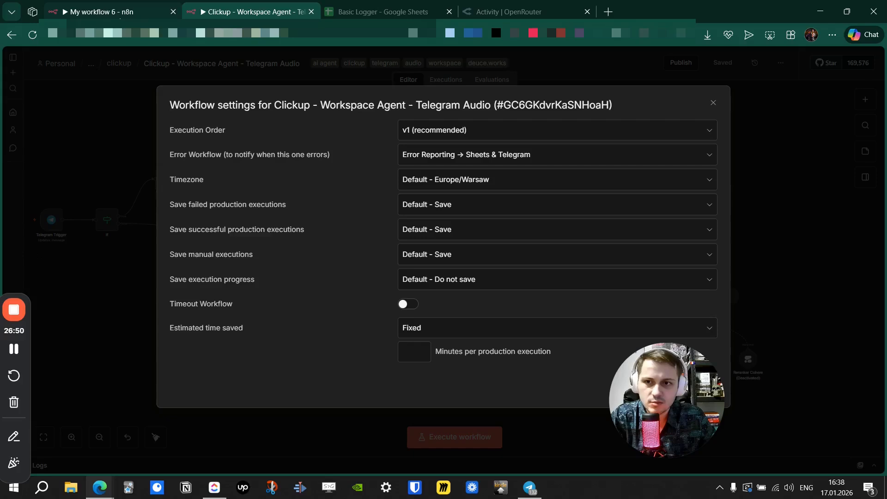
{"action": "left_click", "coordinate": [417, 160]}
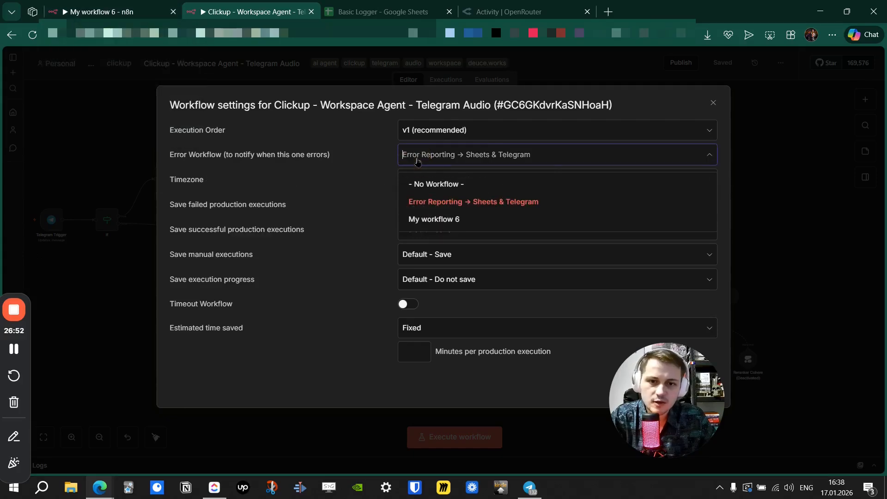
{"action": "left_click", "coordinate": [446, 219]}
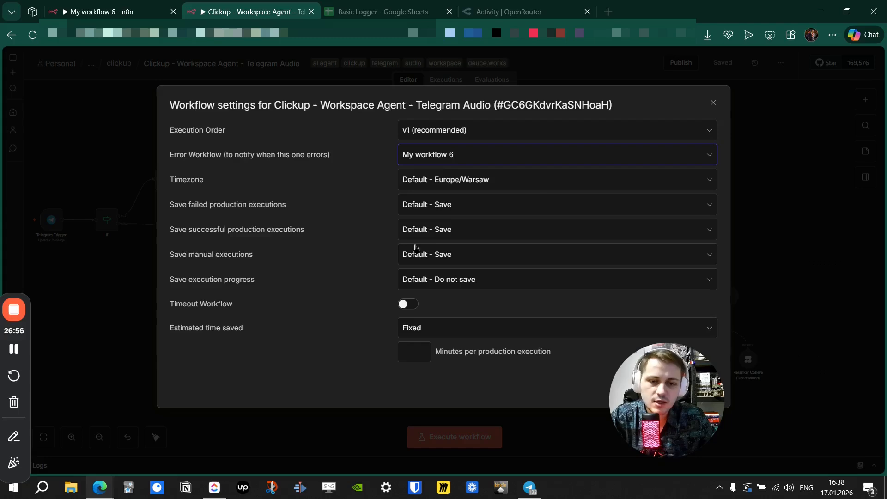
{"action": "left_click", "coordinate": [714, 103]}
Switch back to the My workflow 6 tab.
{"action": "left_click_drag", "start_coordinate": [239, 144], "coordinate": [271, 114]}
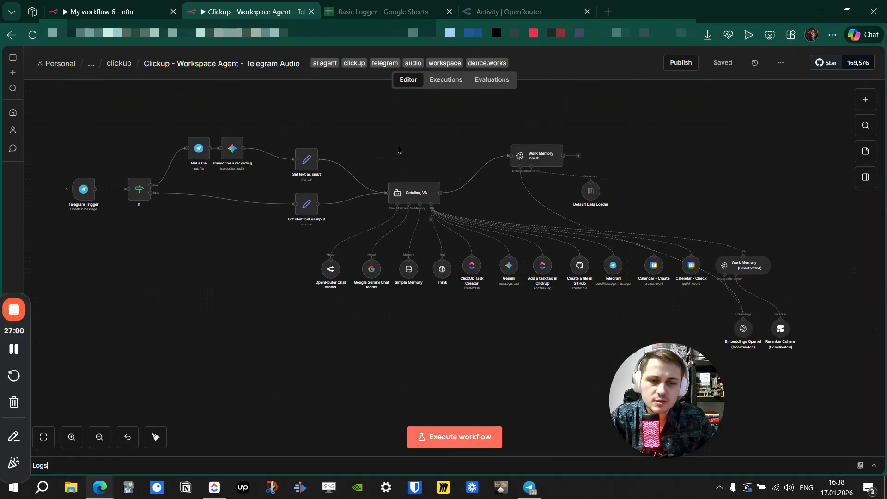
{"action": "left_click_drag", "start_coordinate": [396, 149], "coordinate": [403, 150]}
{"action": "left_click", "coordinate": [110, 8]}
{"action": "mouse_move", "coordinate": [238, 227]}
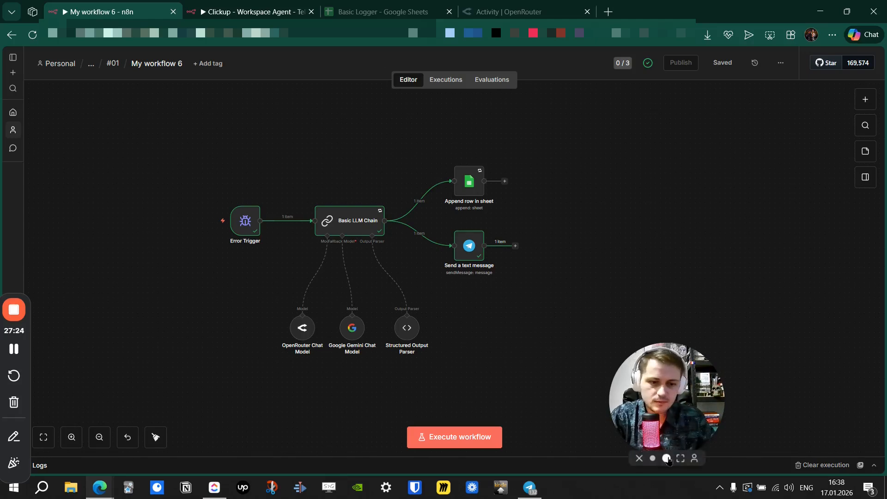
{"action": "left_click", "coordinate": [668, 458]}
{"action": "left_click_drag", "start_coordinate": [701, 335], "coordinate": [677, 279]}
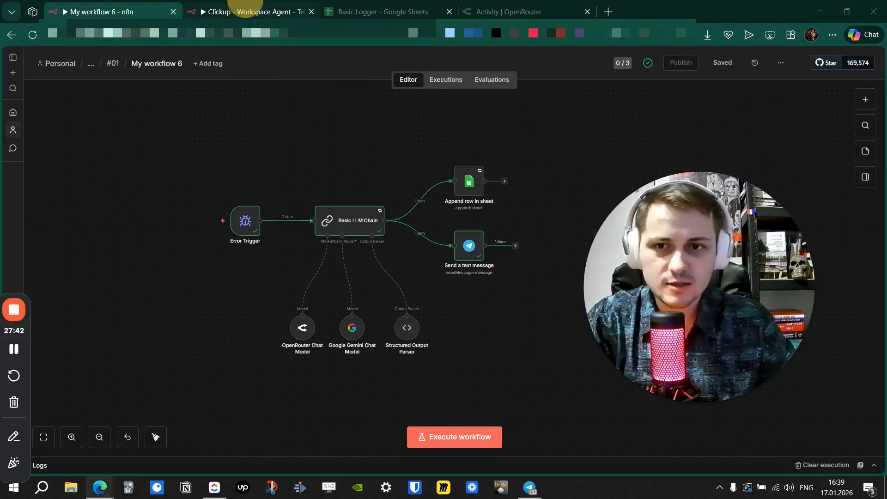
{"action": "left_click", "coordinate": [250, 11]}
{"action": "left_click", "coordinate": [781, 63]}
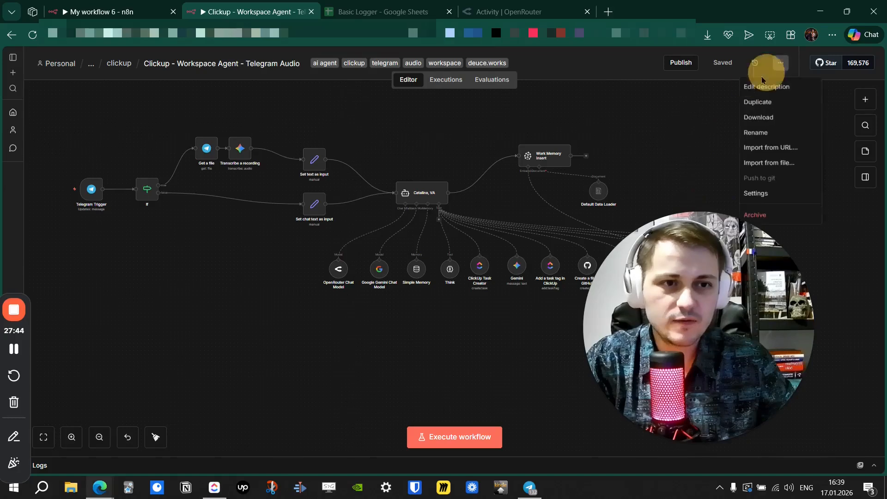
{"action": "left_click", "coordinate": [758, 247]}
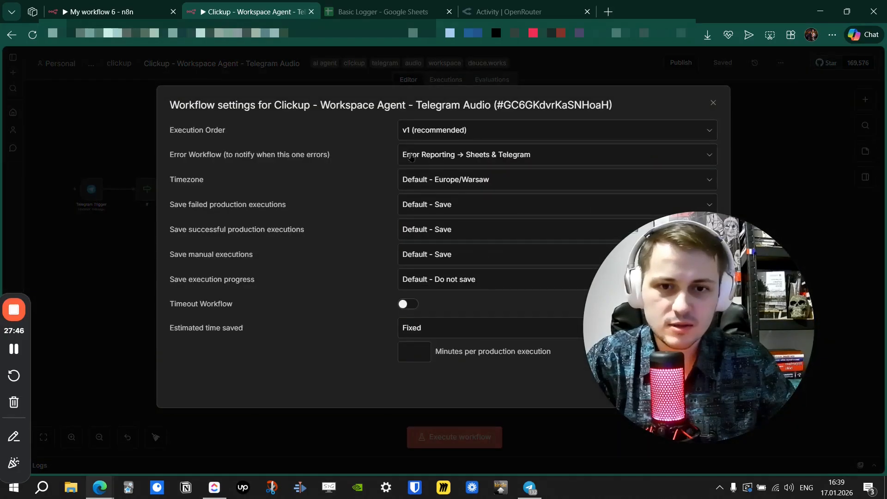
{"action": "left_click", "coordinate": [435, 154]}
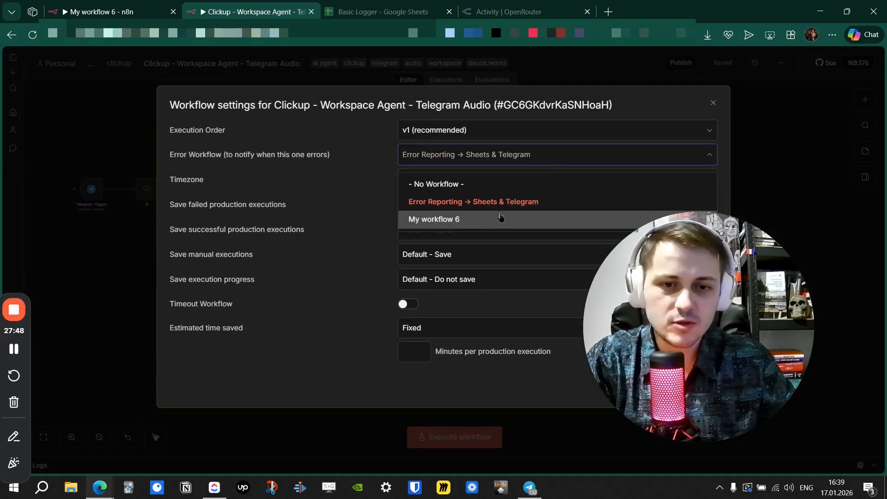
{"action": "left_click", "coordinate": [716, 100]}
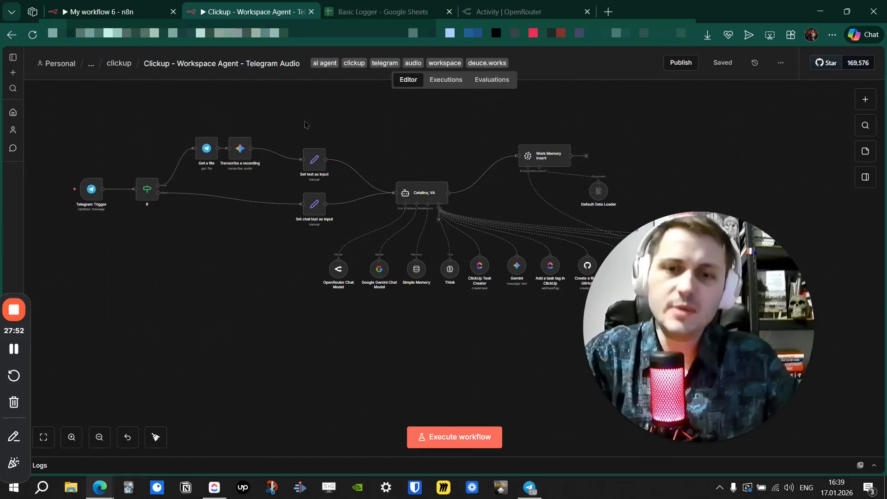
{"action": "left_click", "coordinate": [113, 12]}
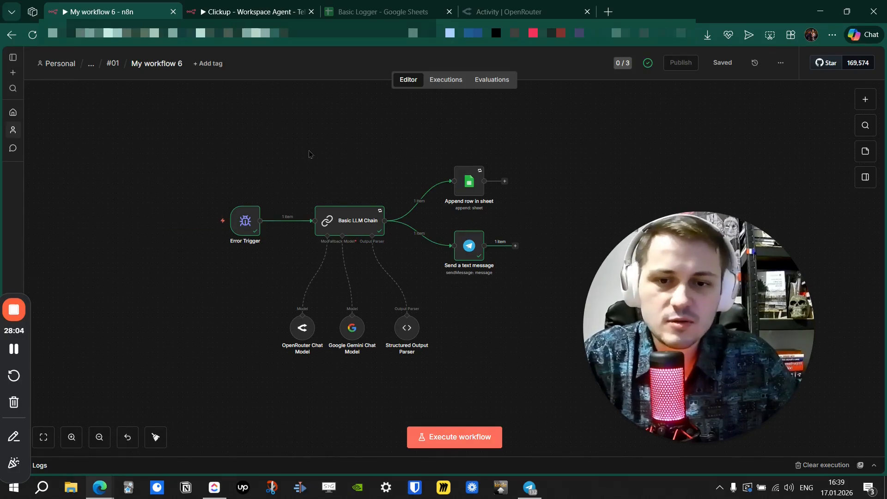
Nudge the Append row in sheet node slightly down and right on the canvas.
{"action": "left_click_drag", "start_coordinate": [319, 153], "coordinate": [297, 152]}
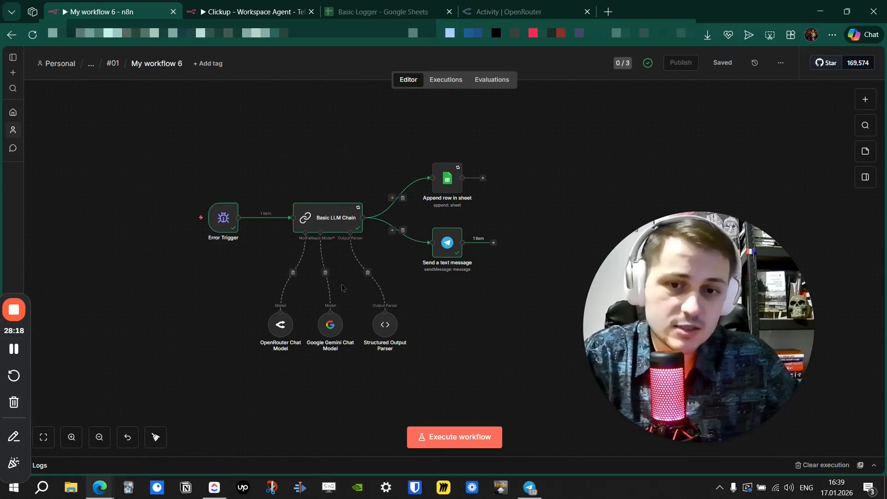
{"action": "left_click_drag", "start_coordinate": [311, 178], "coordinate": [341, 154]}
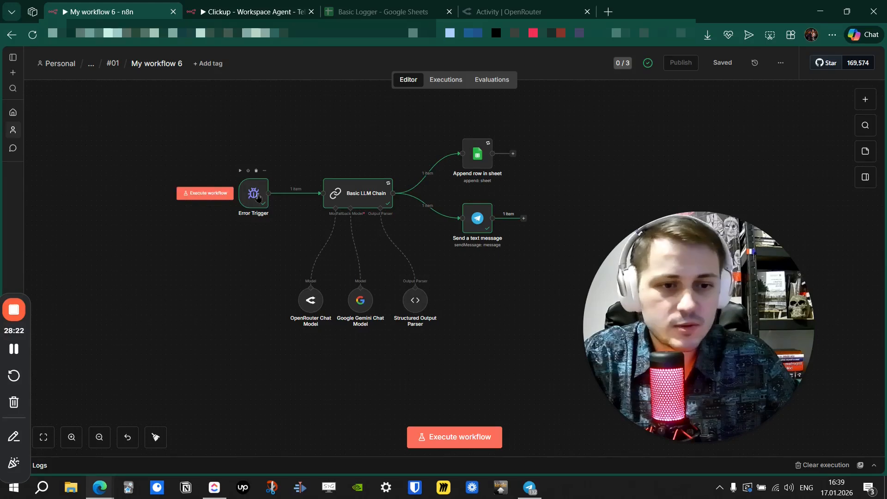
{"action": "mouse_move", "coordinate": [474, 159]}
{"action": "left_mouse_down"}
{"action": "mouse_move", "coordinate": [303, 156]}
{"action": "mouse_move", "coordinate": [293, 198]}
{"action": "mouse_move", "coordinate": [472, 151]}
{"action": "mouse_move", "coordinate": [477, 162]}
{"action": "left_mouse_up"}
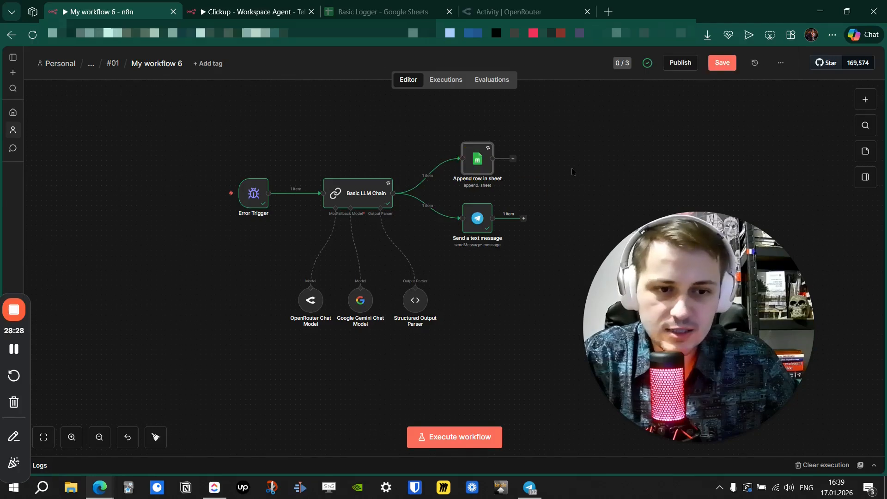
{"action": "left_click", "coordinate": [571, 151]}
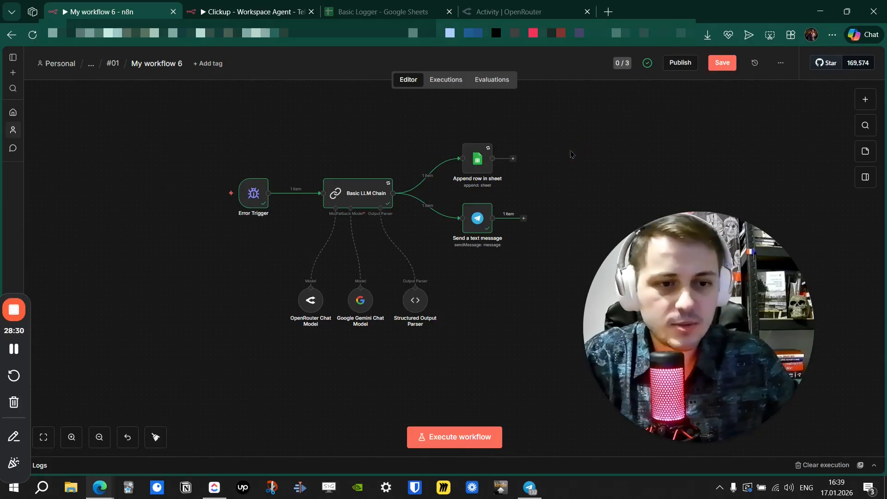
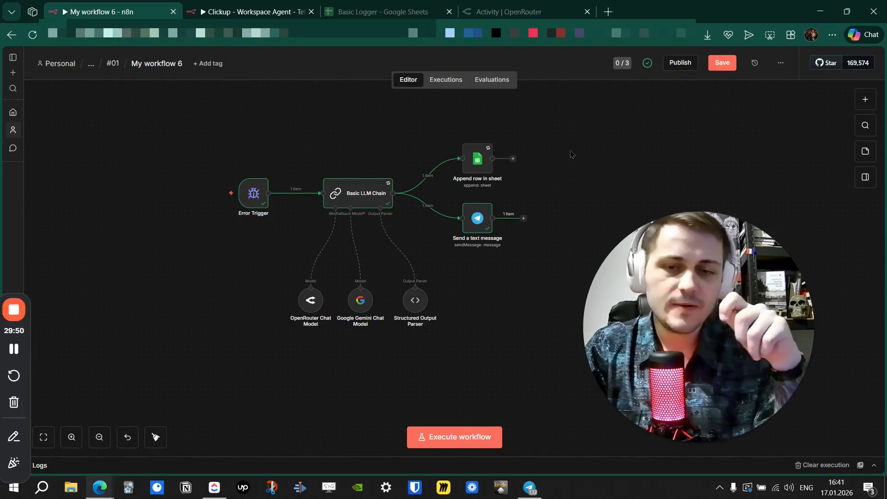
Review the error workflow's latest successful run, then return to the editor and switch to Telegram.
{"action": "left_click", "coordinate": [444, 83]}
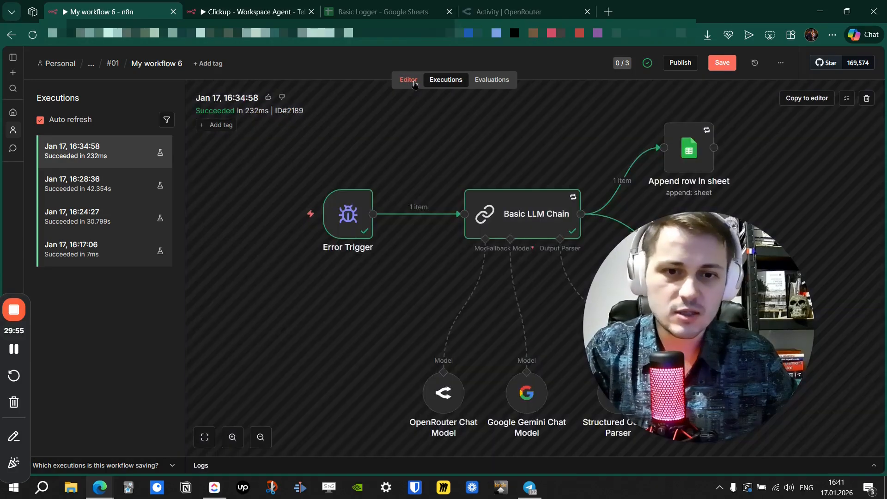
{"action": "left_click", "coordinate": [412, 82]}
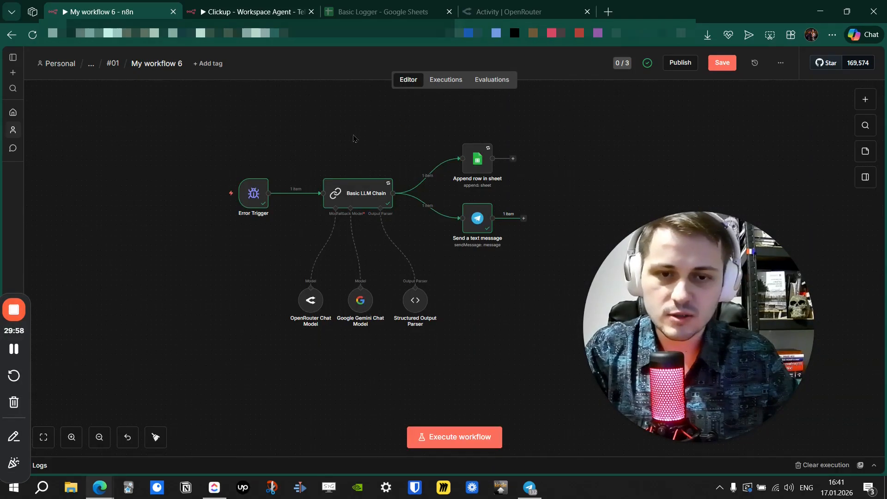
{"action": "left_click_drag", "start_coordinate": [354, 138], "coordinate": [324, 142]}
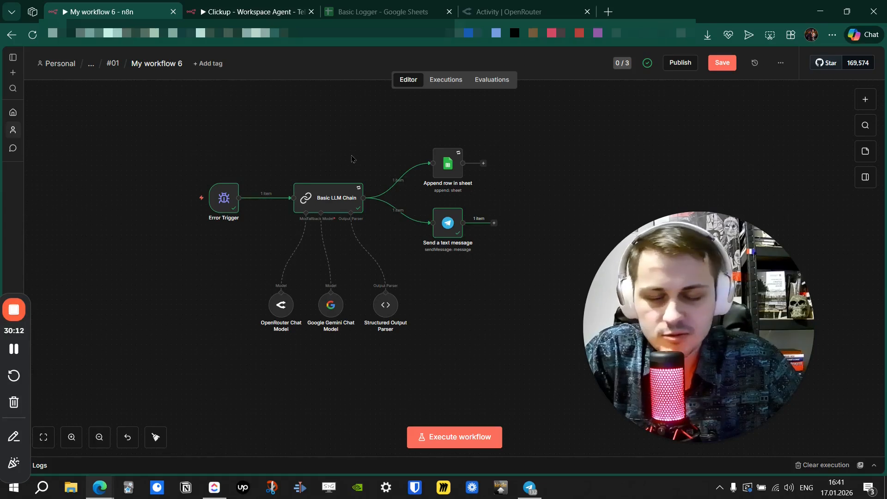
{"action": "left_click_drag", "start_coordinate": [332, 152], "coordinate": [317, 150]}
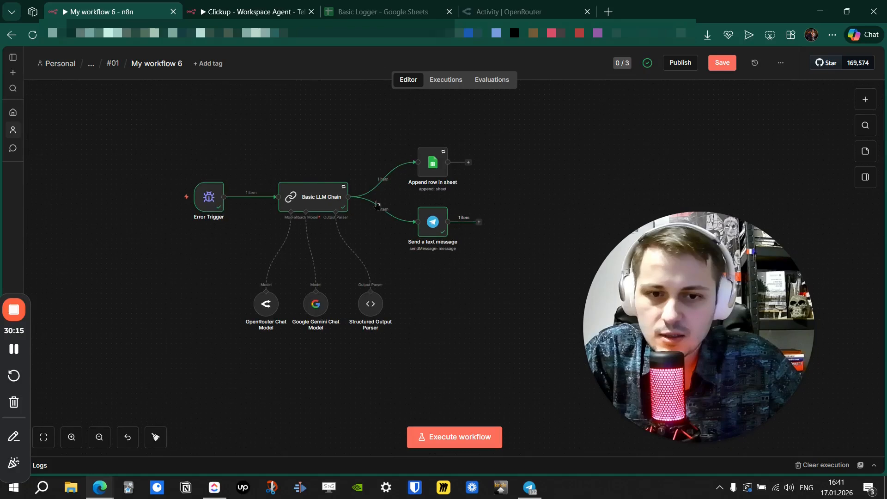
{"action": "left_click", "coordinate": [538, 484]}
Scroll through the Telegram chat list to find the BotFather conversation.
{"action": "scroll", "coordinate": [57, 297], "scroll_direction": "up", "scroll_amount": 5}
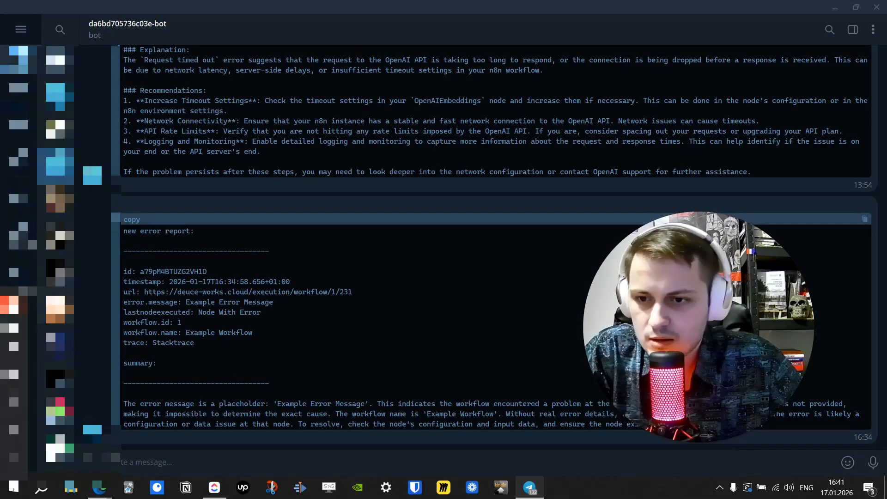
{"action": "scroll", "coordinate": [57, 297], "scroll_direction": "up", "scroll_amount": 4}
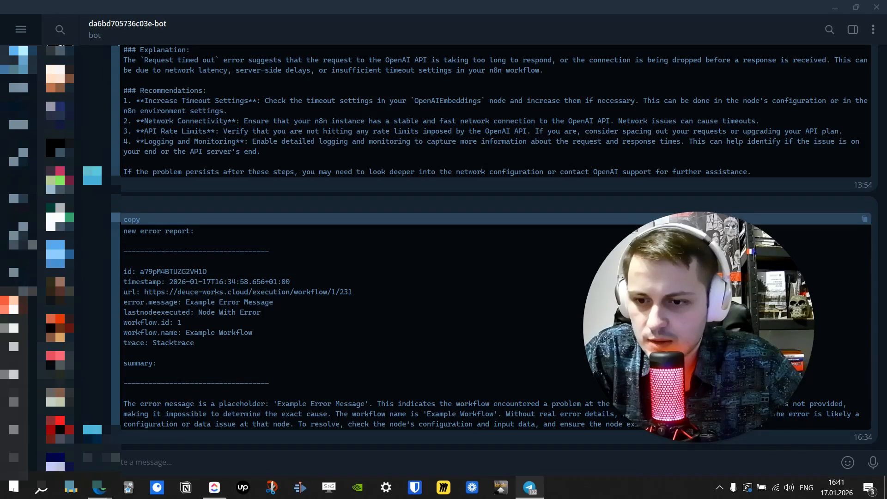
{"action": "scroll", "coordinate": [51, 358], "scroll_direction": "down", "scroll_amount": 10}
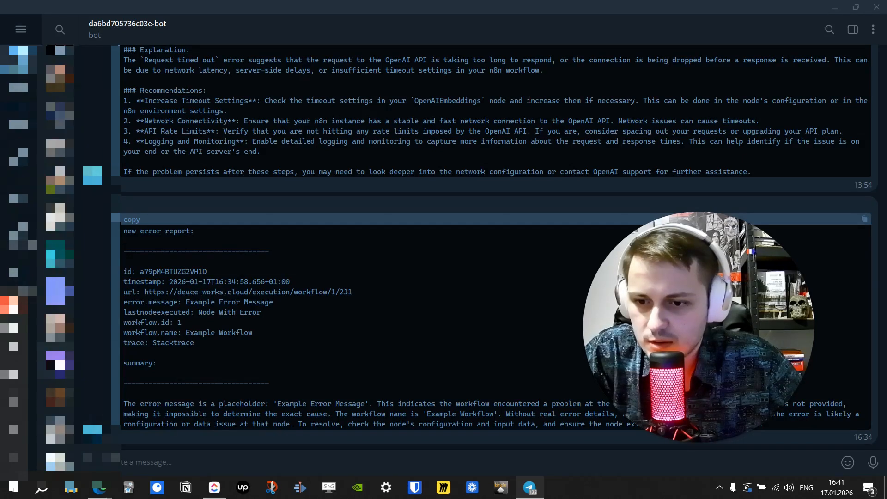
{"action": "scroll", "coordinate": [55, 296], "scroll_direction": "down", "scroll_amount": 3}
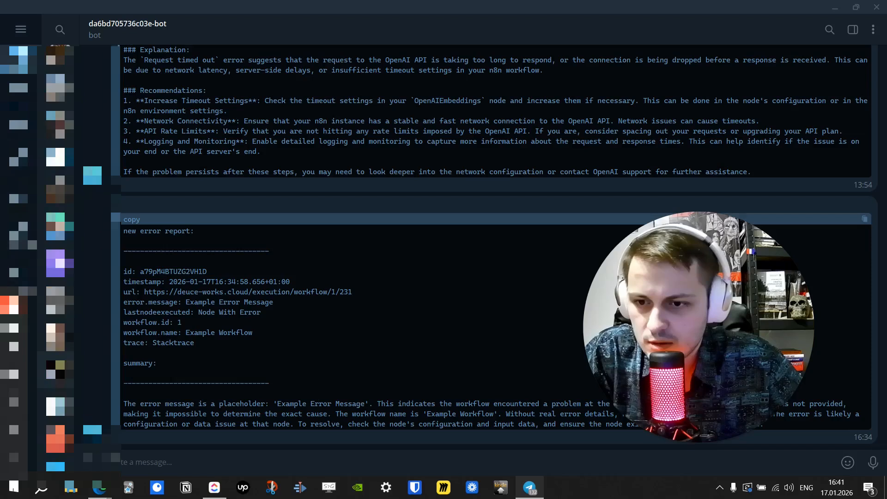
{"action": "scroll", "coordinate": [55, 358], "scroll_direction": "down", "scroll_amount": 7}
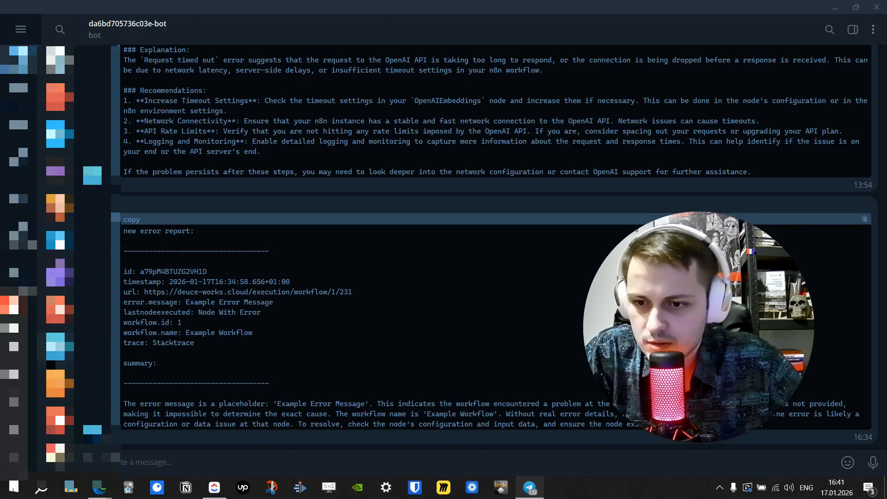
{"action": "scroll", "coordinate": [56, 259], "scroll_direction": "down", "scroll_amount": 5}
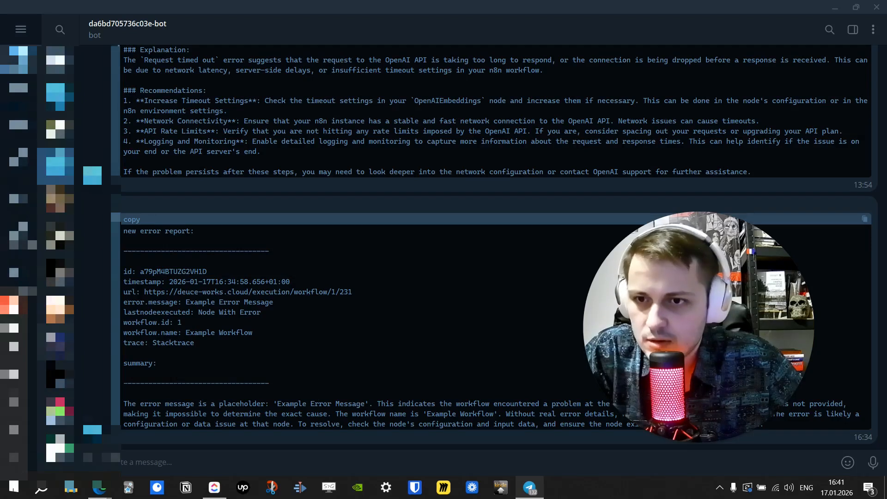
{"action": "scroll", "coordinate": [56, 258], "scroll_direction": "down", "scroll_amount": 5}
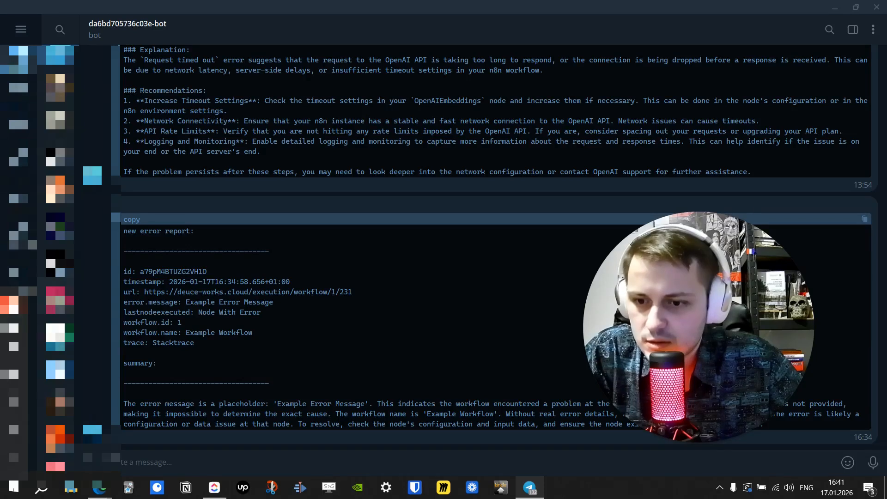
{"action": "scroll", "coordinate": [56, 259], "scroll_direction": "down", "scroll_amount": 4}
{"action": "scroll", "coordinate": [55, 259], "scroll_direction": "down", "scroll_amount": 4}
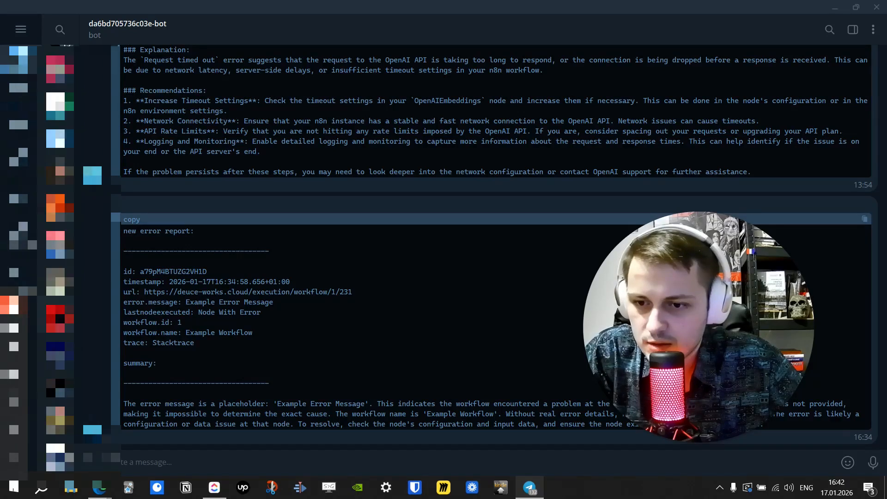
{"action": "scroll", "coordinate": [56, 259], "scroll_direction": "down", "scroll_amount": 4}
{"action": "scroll", "coordinate": [56, 259], "scroll_direction": "down", "scroll_amount": 5}
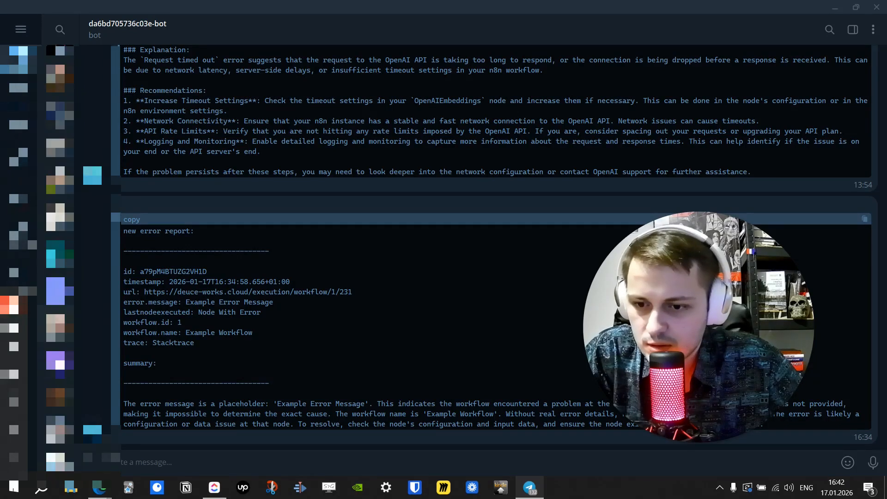
{"action": "scroll", "coordinate": [56, 259], "scroll_direction": "down", "scroll_amount": 3}
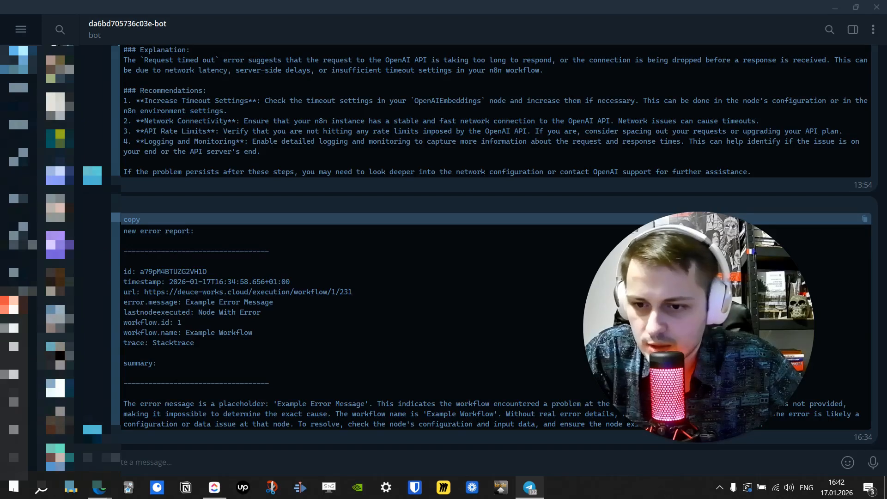
Open the BotFather chat and send the /newbot command.
{"action": "left_click", "coordinate": [56, 351]}
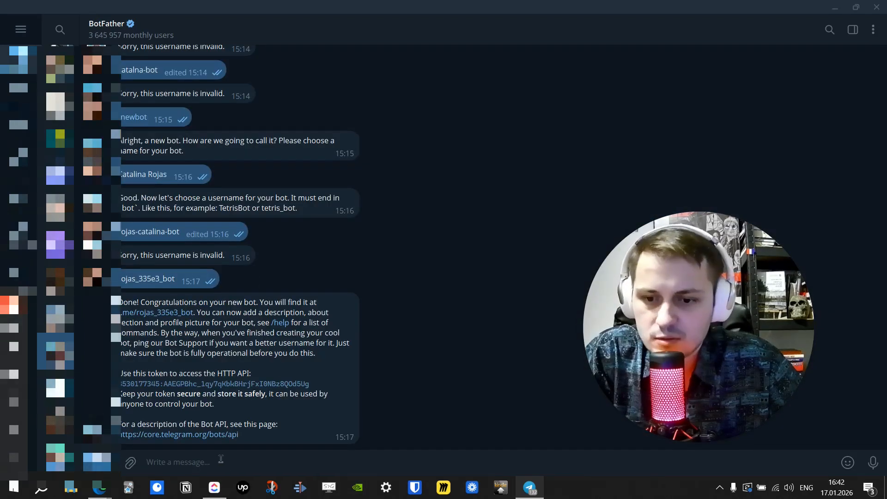
{"action": "left_click", "coordinate": [96, 462]}
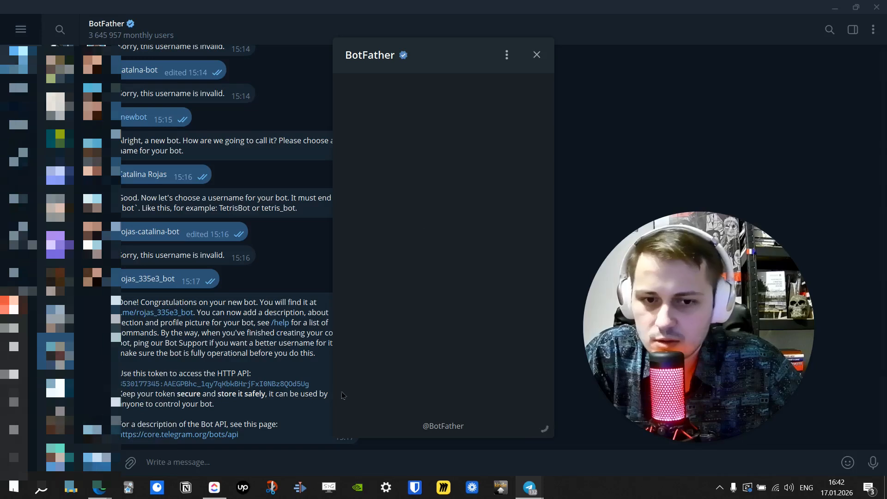
{"action": "left_click", "coordinate": [406, 360]}
{"action": "left_click", "coordinate": [207, 460]}
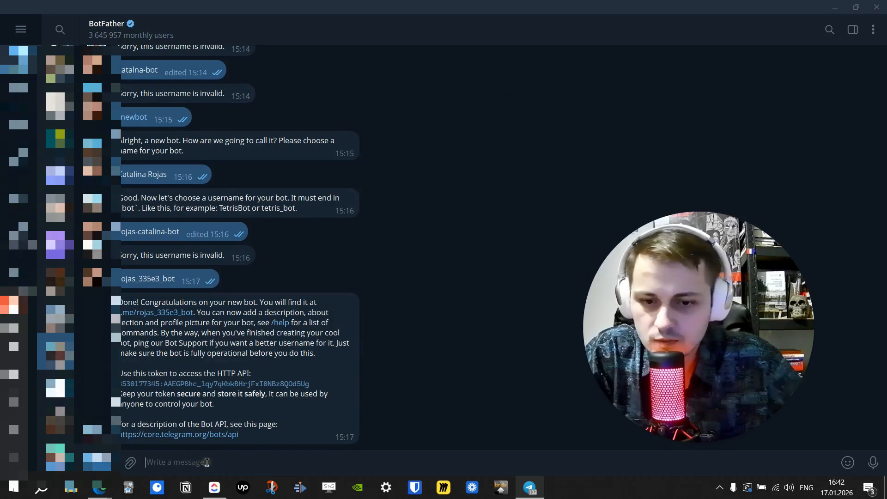
{"action": "type", "text": "/"}
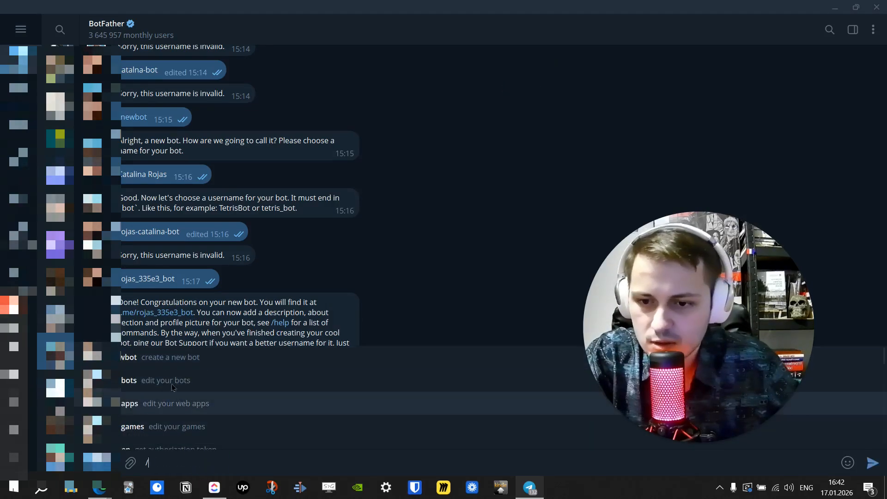
{"action": "left_click", "coordinate": [165, 365]}
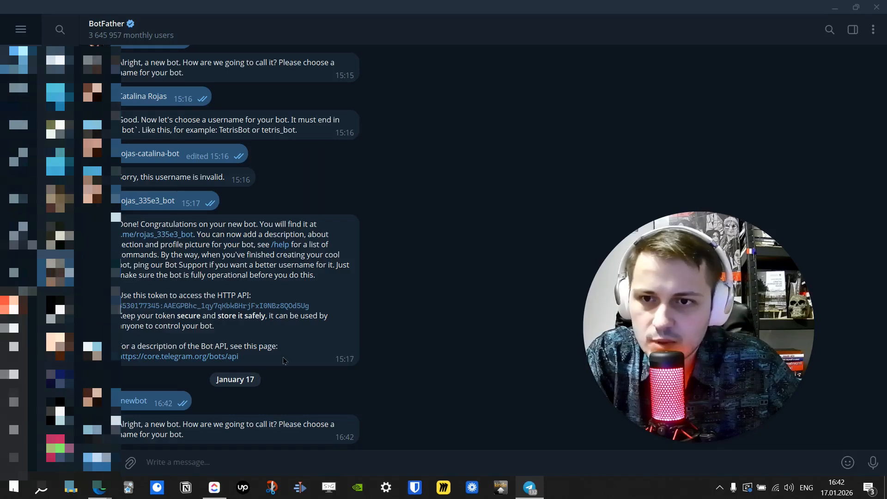
Send tutorialonetelegram1701 as the new bot's name.
{"action": "left_click_drag", "start_coordinate": [308, 306], "coordinate": [111, 306]}
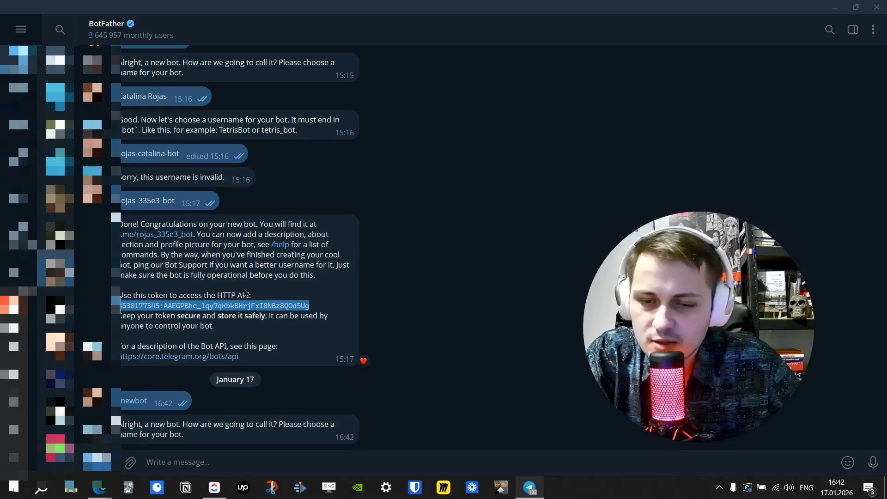
{"action": "left_click", "coordinate": [234, 464]}
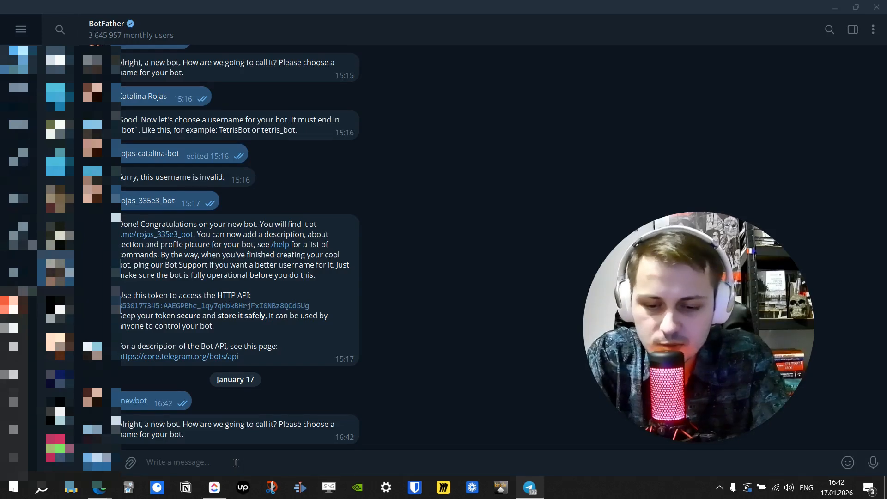
{"action": "type", "text": "tut"}
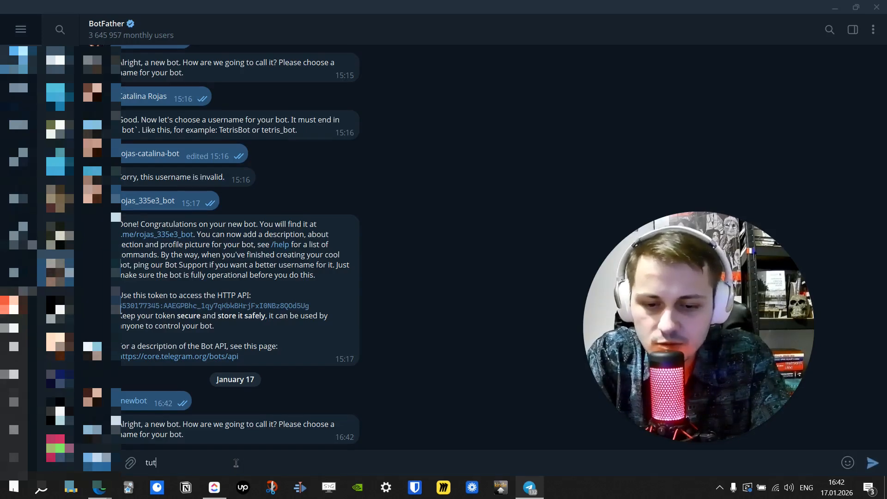
{"action": "type", "text": "orialone"}
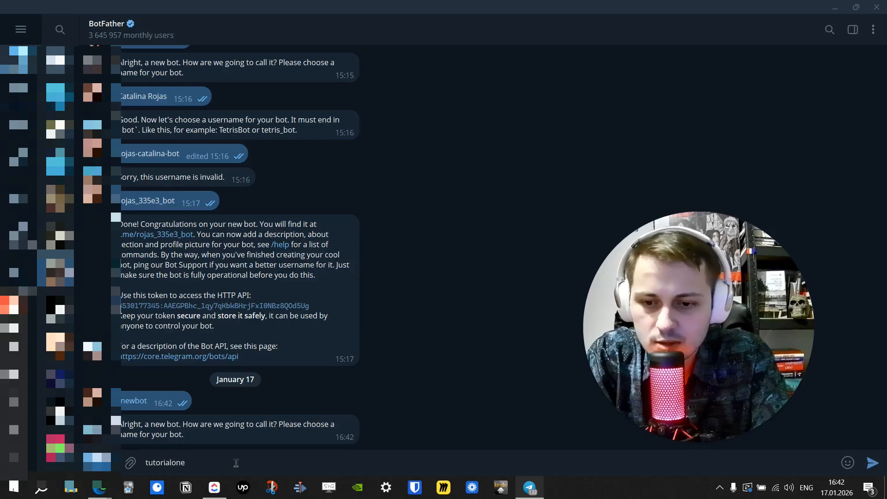
{"action": "type", "text": "telegram1701"}
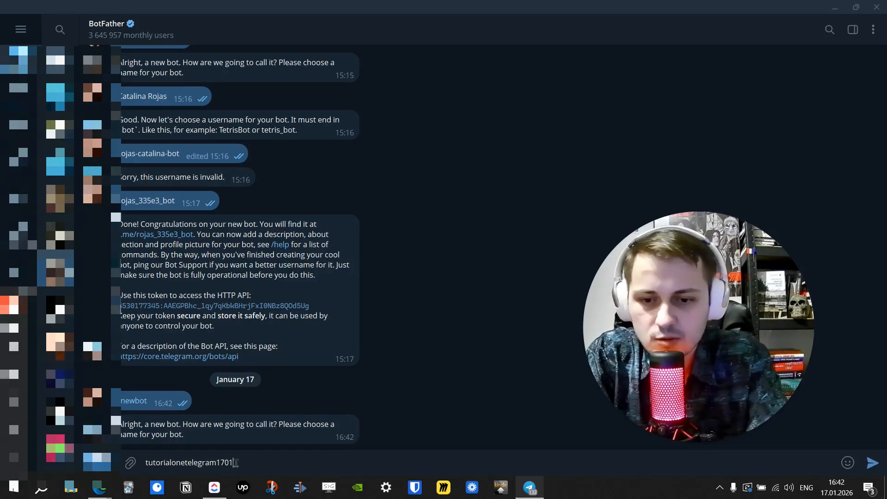
{"action": "key", "text": "Return"}
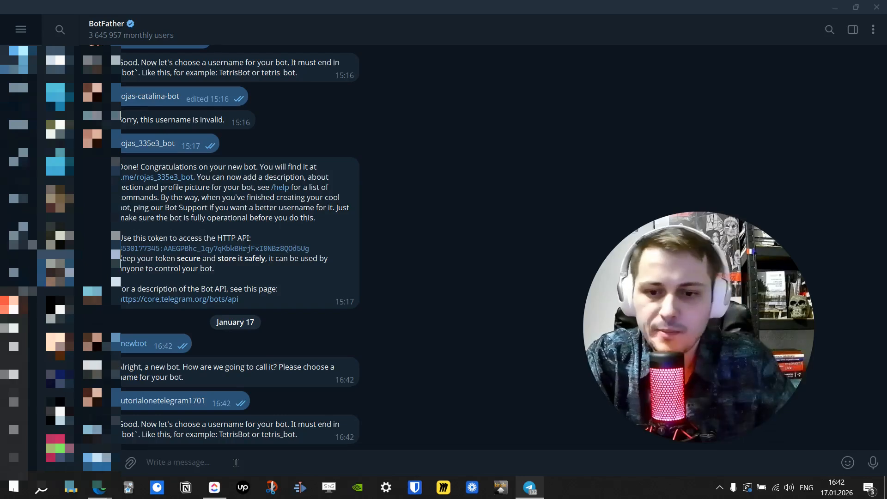
Send tutorialonetelegram1701_bot as the new bot's username to receive its API token.
{"action": "left_click_drag", "start_coordinate": [208, 402], "coordinate": [104, 399]}
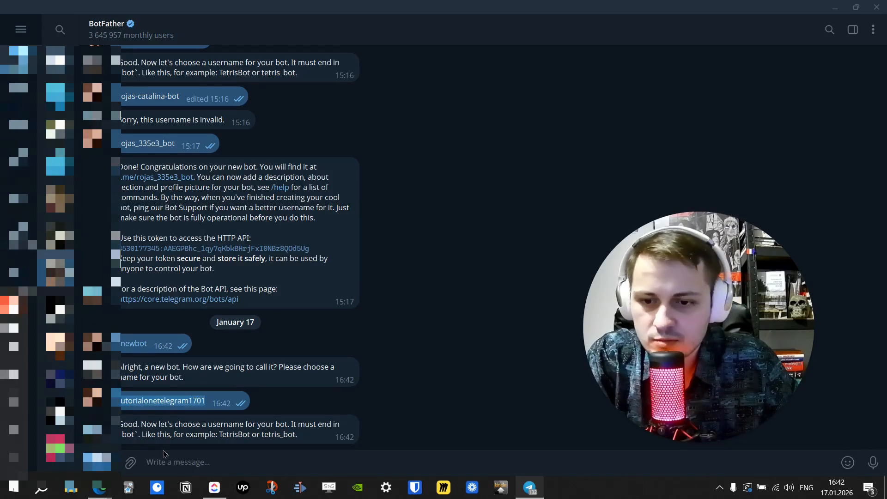
{"action": "left_click", "coordinate": [198, 461]}
{"action": "type", "text": "tutorialonetelegram1701"}
{"action": "type", "text": "_bot"}
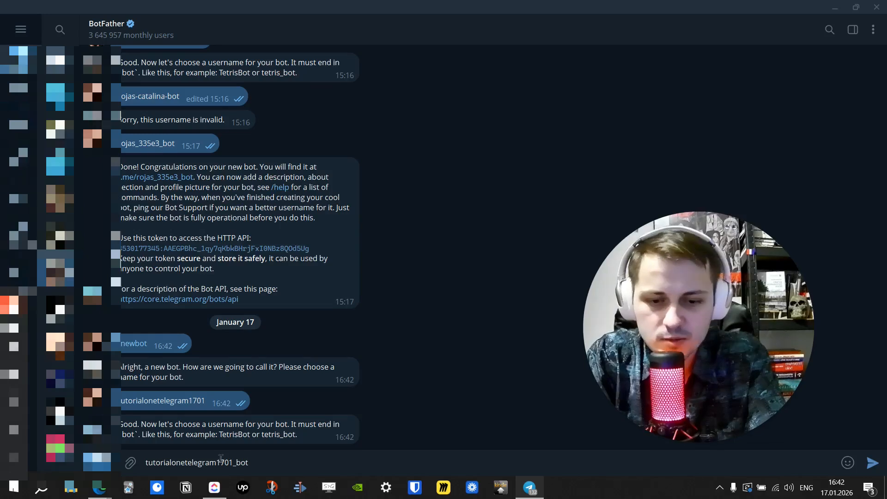
{"action": "key", "text": "Return"}
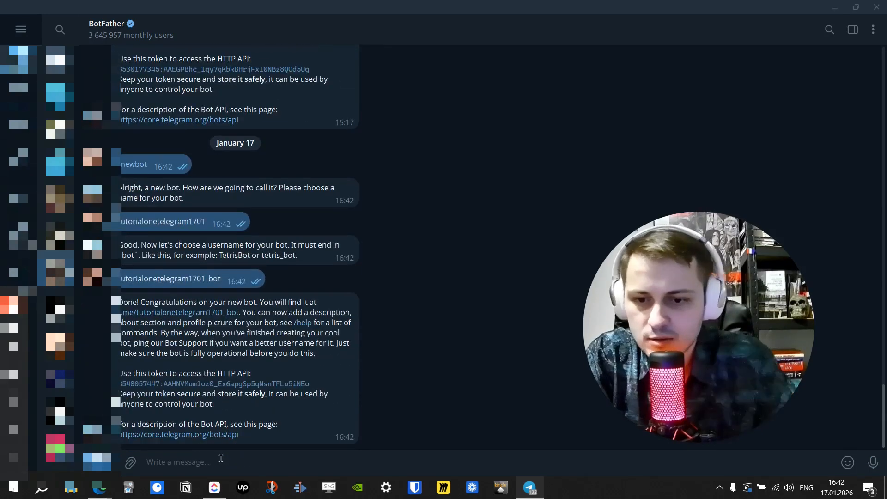
Copy the new bot's API token and open the Telegram node's credential list in n8n.
{"action": "double_click", "coordinate": [206, 385]}
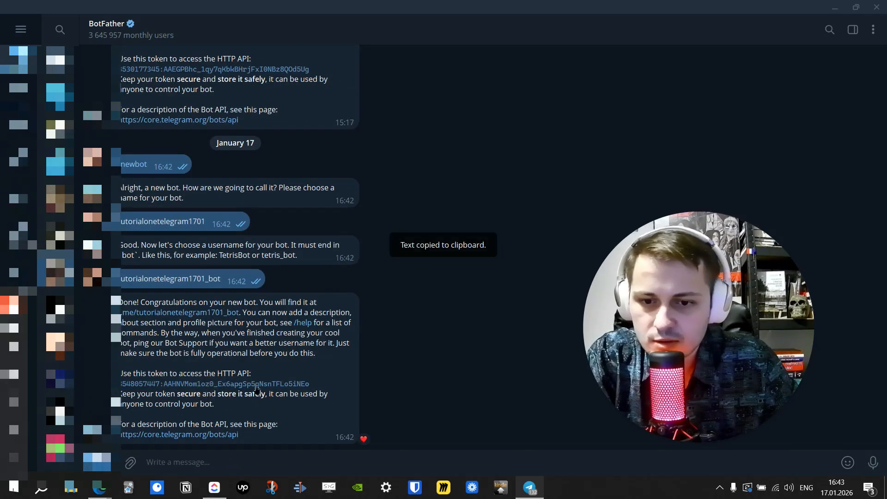
{"action": "key", "text": "alt+Tab"}
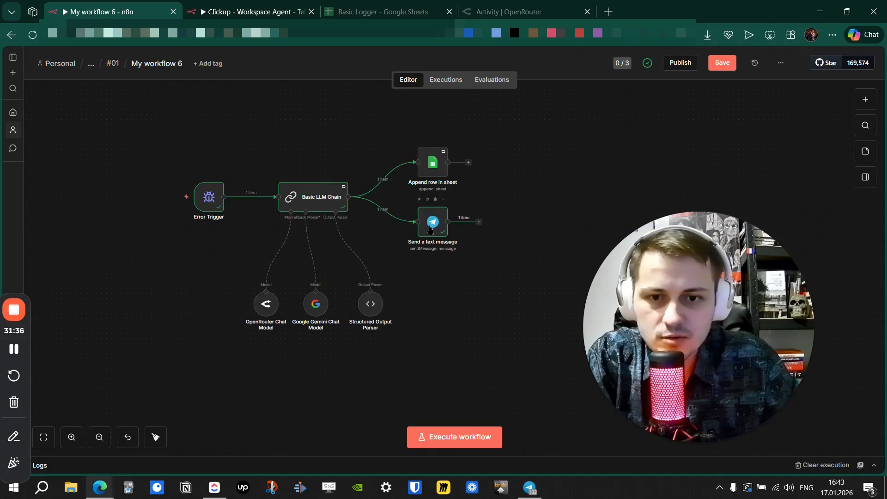
{"action": "double_click", "coordinate": [430, 228]}
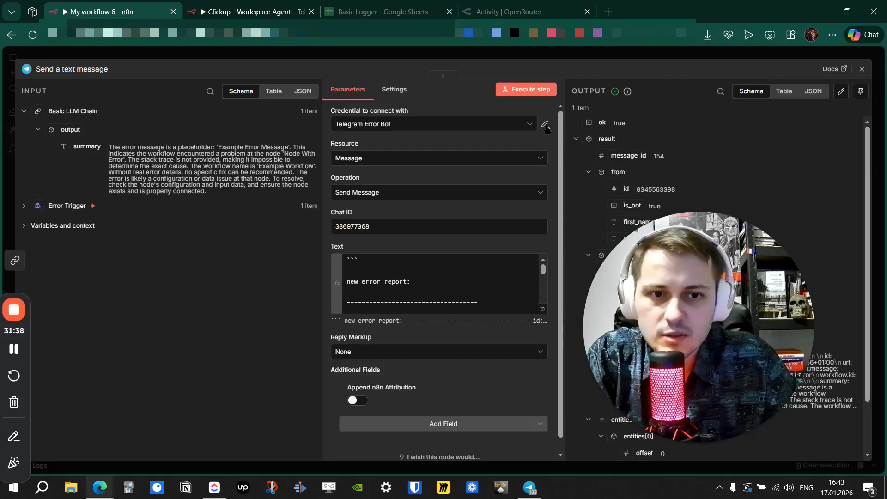
{"action": "left_click", "coordinate": [531, 126]}
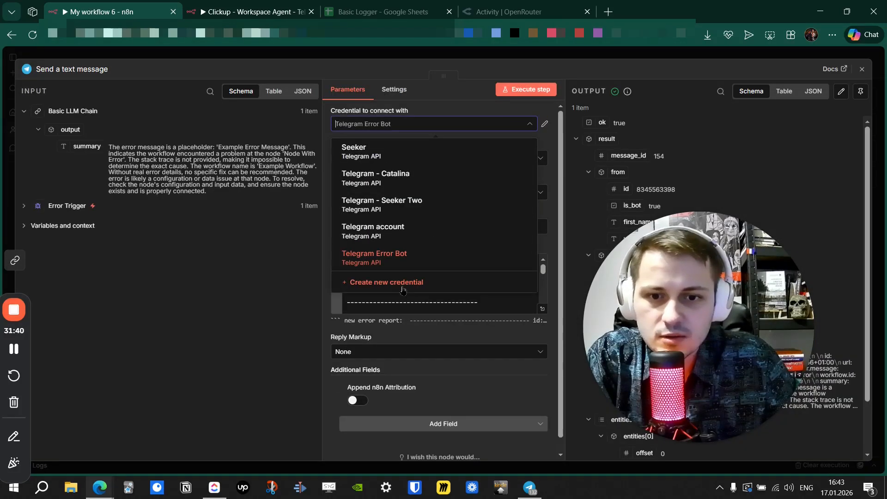
Start a new Telegram credential, then close it unsaved along with the node panel.
{"action": "left_click", "coordinate": [403, 287]}
{"action": "left_click", "coordinate": [271, 207]}
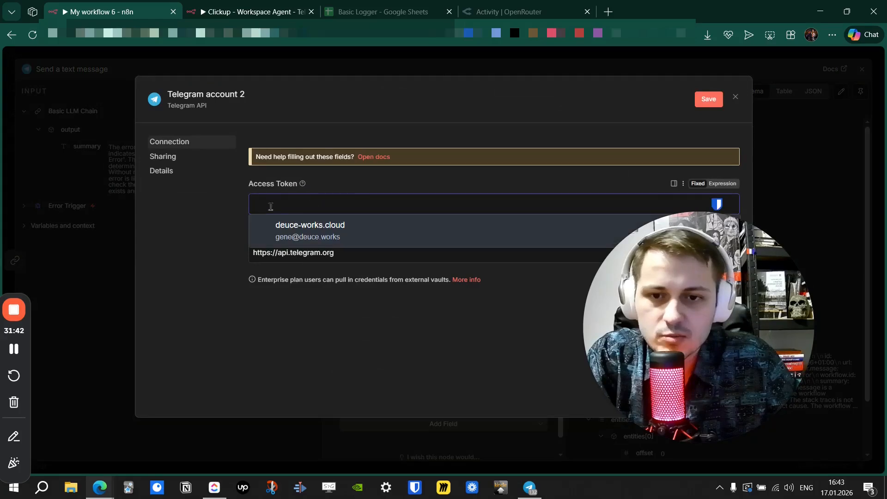
{"action": "left_click", "coordinate": [209, 241]}
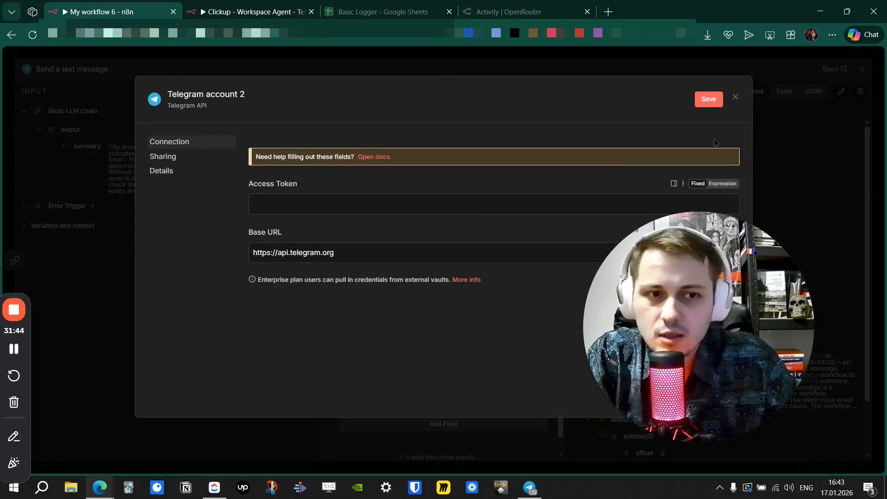
{"action": "left_click", "coordinate": [735, 97]}
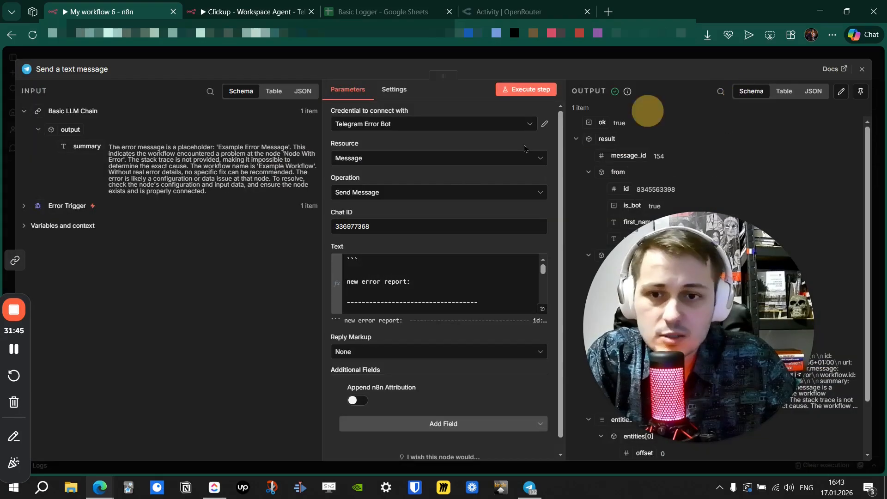
{"action": "left_click", "coordinate": [510, 58]}
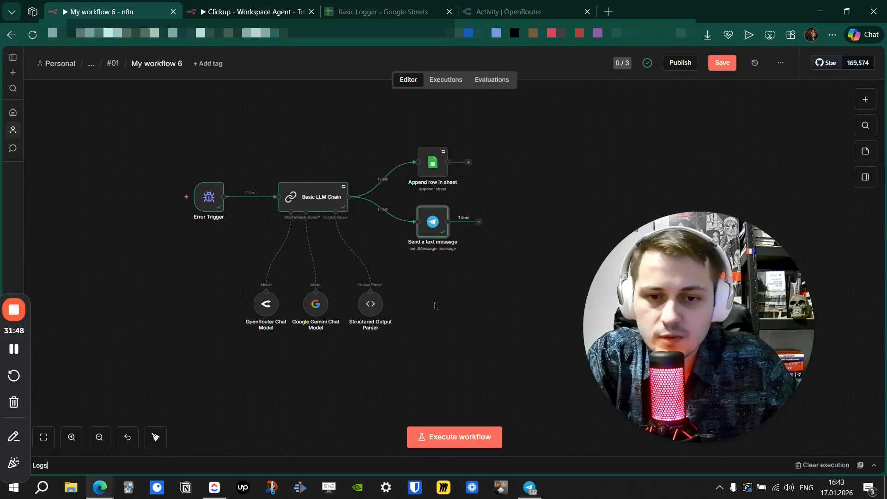
Send a command to RawDataBot to get the forwarded message's raw JSON, then view its profile.
{"action": "left_click", "coordinate": [530, 487]}
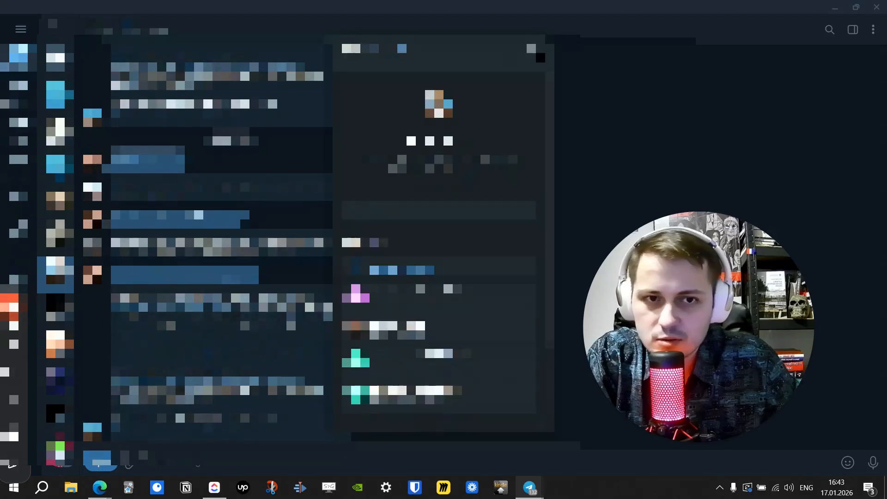
{"action": "type", "text": "/"}
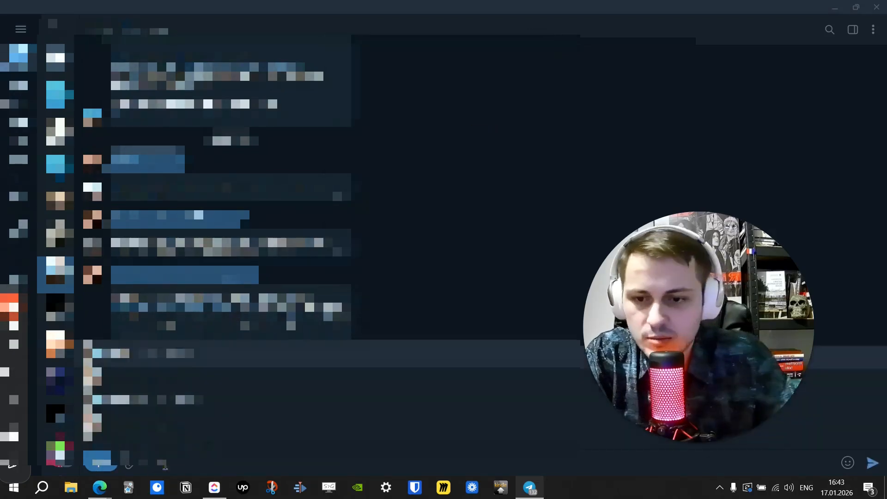
{"action": "left_click", "coordinate": [148, 377]}
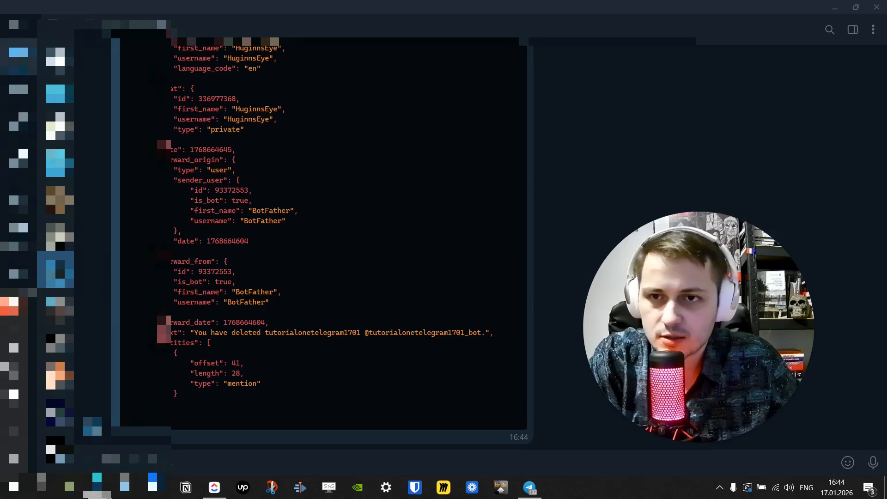
{"action": "left_click", "coordinate": [154, 26]}
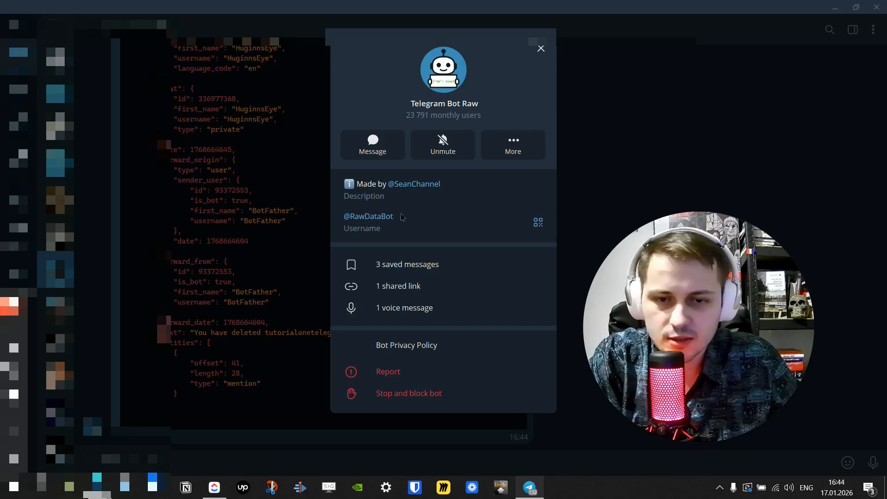
Close the bot profile and locate the chat id line in the JSON reply.
{"action": "left_click", "coordinate": [540, 48]}
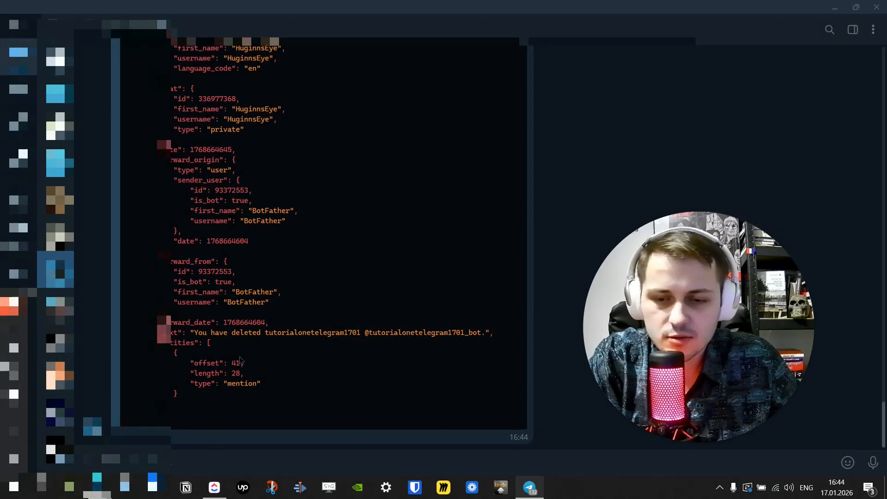
{"action": "scroll", "coordinate": [238, 355], "scroll_direction": "up", "scroll_amount": 6}
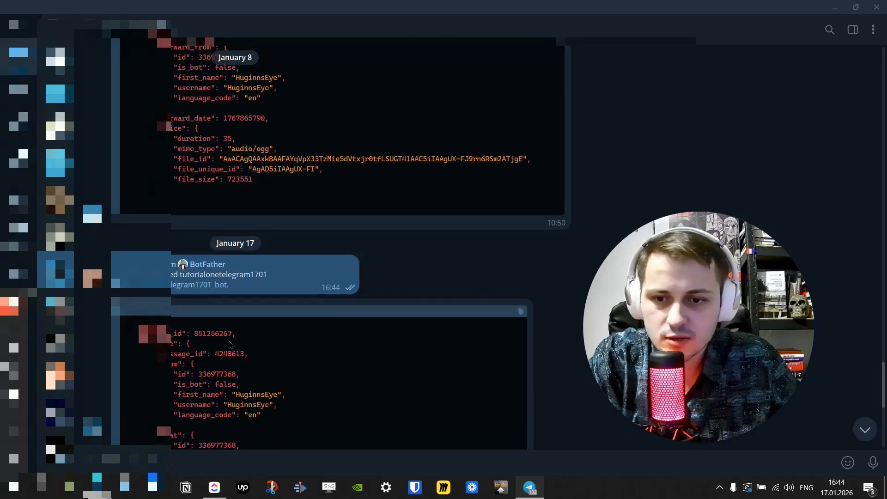
{"action": "scroll", "coordinate": [230, 345], "scroll_direction": "down", "scroll_amount": 2}
{"action": "scroll", "coordinate": [191, 285], "scroll_direction": "down", "scroll_amount": 2}
{"action": "left_click_drag", "start_coordinate": [174, 214], "coordinate": [274, 212]}
{"action": "left_click", "coordinate": [311, 226]}
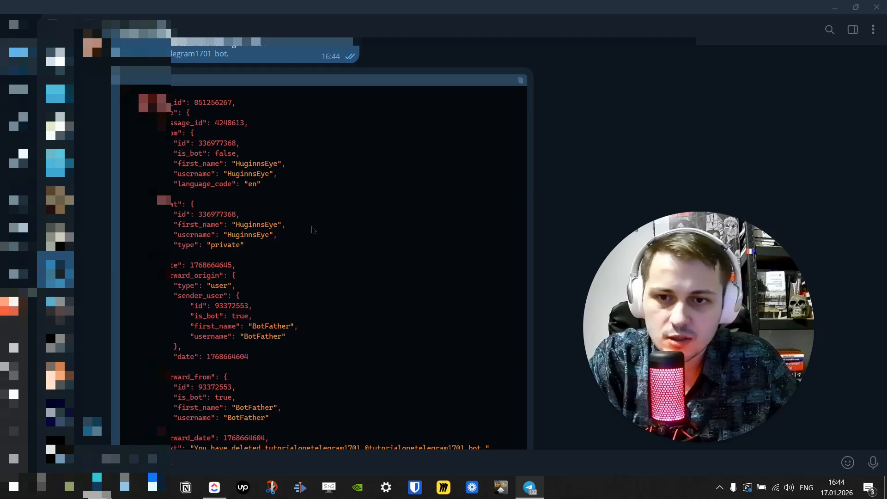
{"action": "left_click_drag", "start_coordinate": [164, 213], "coordinate": [287, 215]}
{"action": "left_click_drag", "start_coordinate": [159, 197], "coordinate": [264, 208]}
{"action": "left_click_drag", "start_coordinate": [159, 212], "coordinate": [267, 210]}
{"action": "scroll", "coordinate": [270, 213], "scroll_direction": "down", "scroll_amount": 2}
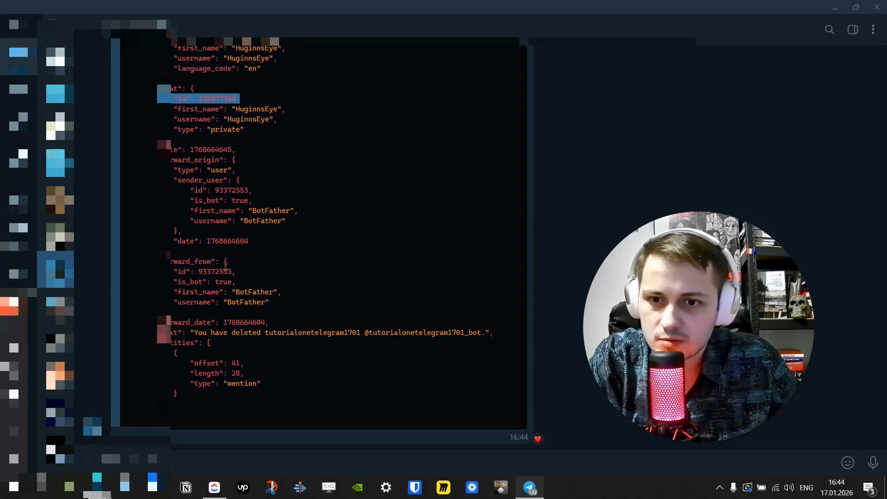
{"action": "scroll", "coordinate": [276, 293], "scroll_direction": "up", "scroll_amount": 2}
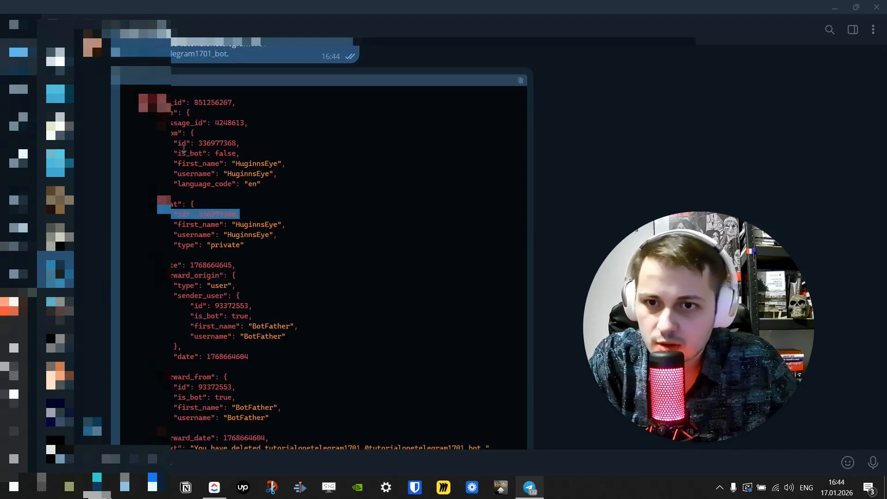
Select and compare the chat id and sender id values in the JSON.
{"action": "left_click_drag", "start_coordinate": [169, 137], "coordinate": [257, 147]}
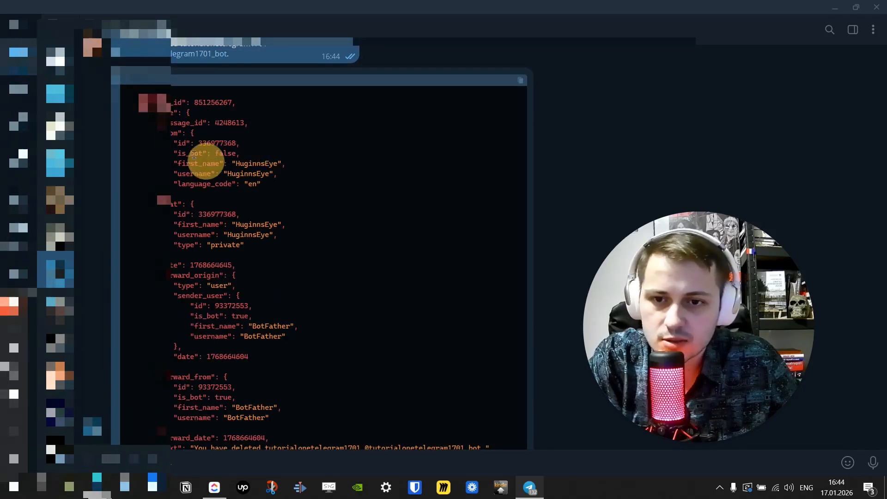
{"action": "left_click_drag", "start_coordinate": [183, 215], "coordinate": [257, 216]}
{"action": "left_click", "coordinate": [252, 217]}
{"action": "left_click_drag", "start_coordinate": [161, 214], "coordinate": [280, 215]}
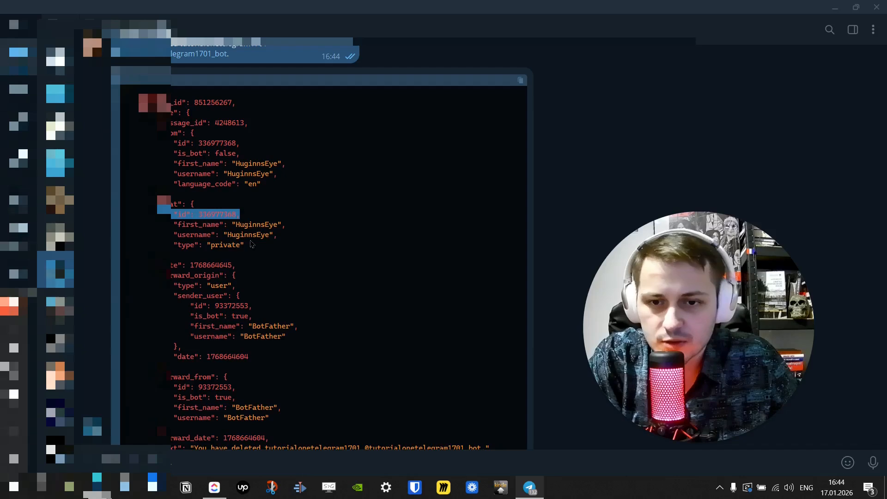
{"action": "left_click", "coordinate": [217, 224]}
{"action": "left_click_drag", "start_coordinate": [244, 222], "coordinate": [337, 221]}
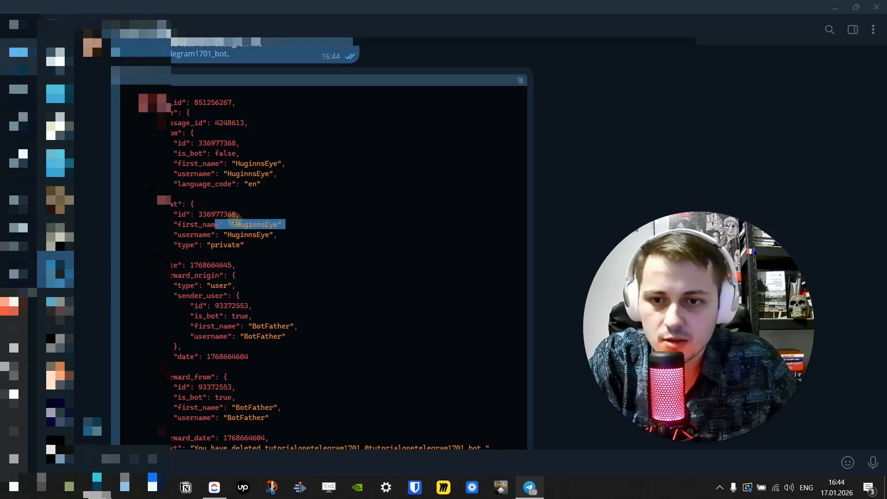
{"action": "double_click", "coordinate": [210, 212]}
{"action": "double_click", "coordinate": [218, 143]}
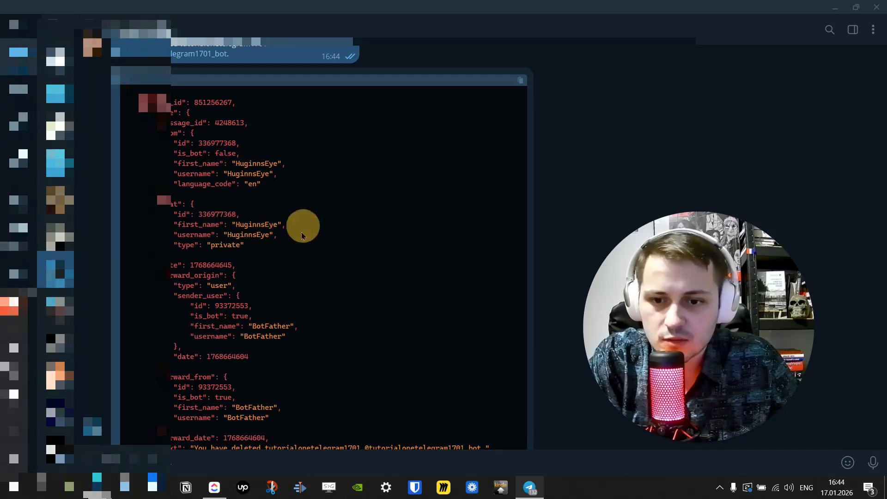
Check BotFather's id 93372553 in the forward origin, then minimise Telegram.
{"action": "scroll", "coordinate": [268, 328], "scroll_direction": "down", "scroll_amount": 3}
{"action": "double_click", "coordinate": [215, 272]}
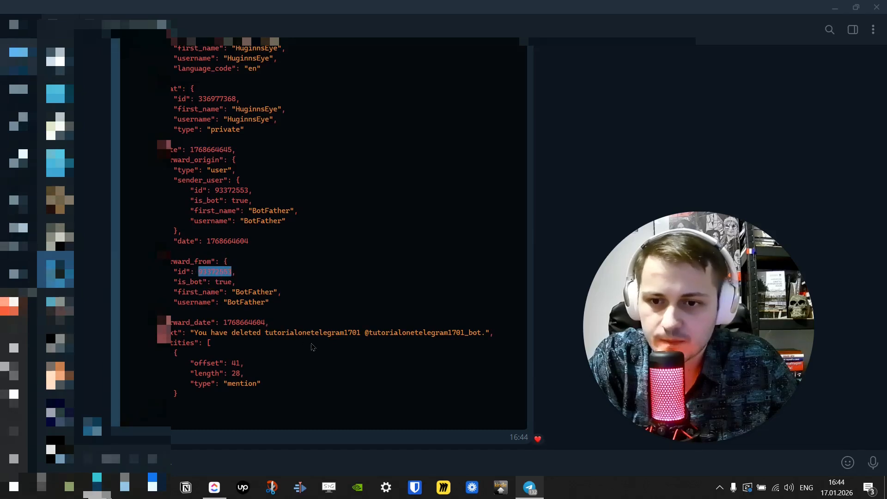
{"action": "double_click", "coordinate": [252, 291]}
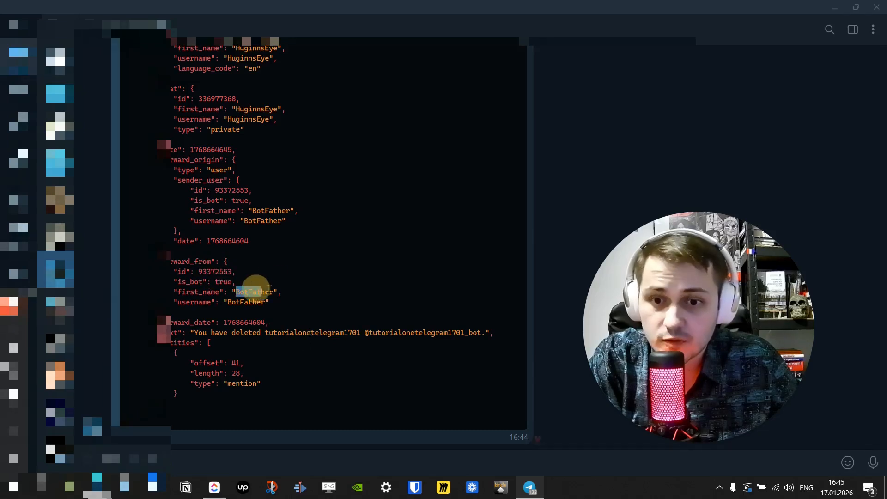
{"action": "left_click_drag", "start_coordinate": [199, 270], "coordinate": [231, 271]}
{"action": "left_click", "coordinate": [321, 260]}
{"action": "left_click", "coordinate": [321, 260]}
{"action": "left_click_drag", "start_coordinate": [202, 334], "coordinate": [308, 322]}
{"action": "left_click", "coordinate": [297, 320]}
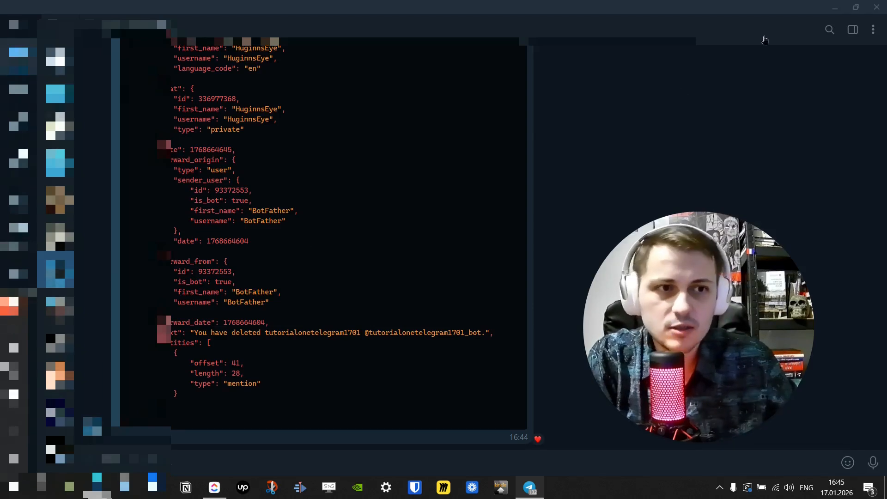
{"action": "left_click", "coordinate": [835, 7]}
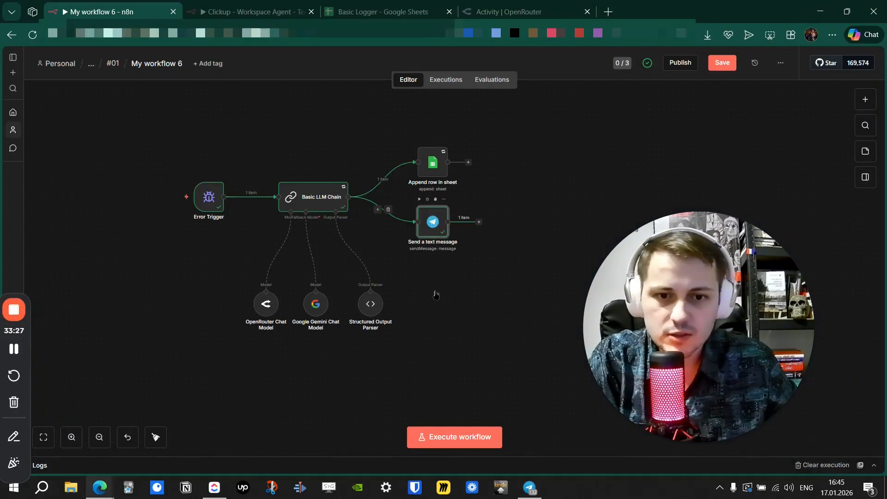
{"action": "key", "text": "Return"}
{"action": "double_click", "coordinate": [375, 226]}
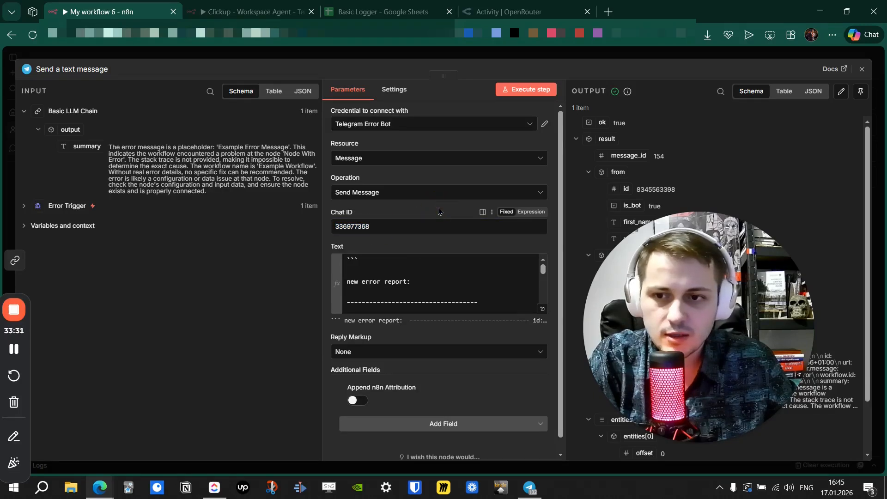
{"action": "left_click", "coordinate": [468, 424]}
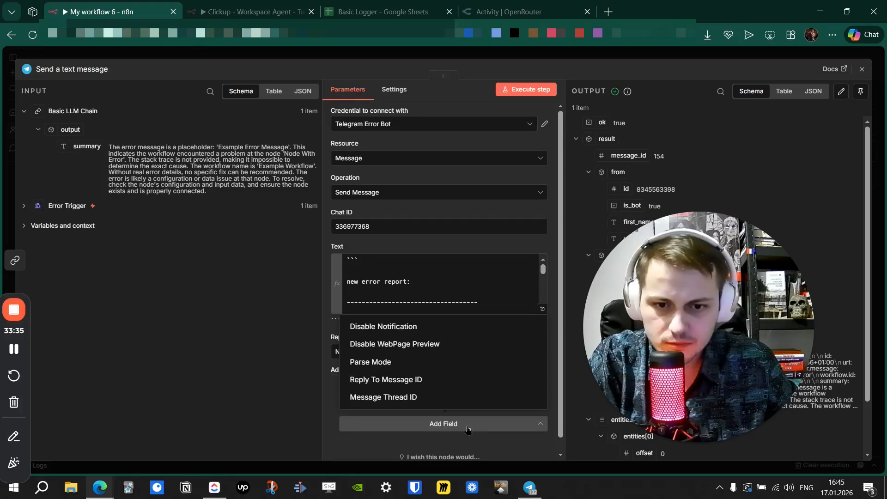
{"action": "left_click", "coordinate": [469, 427]}
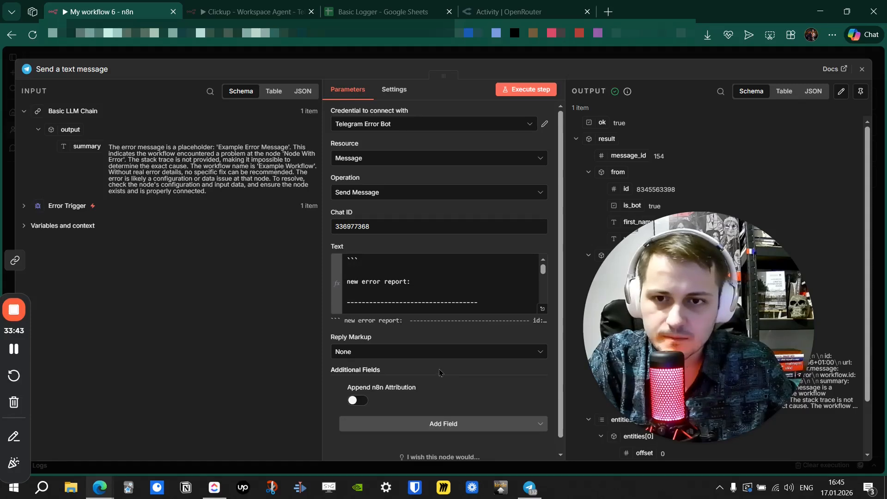
{"action": "left_click", "coordinate": [458, 51]}
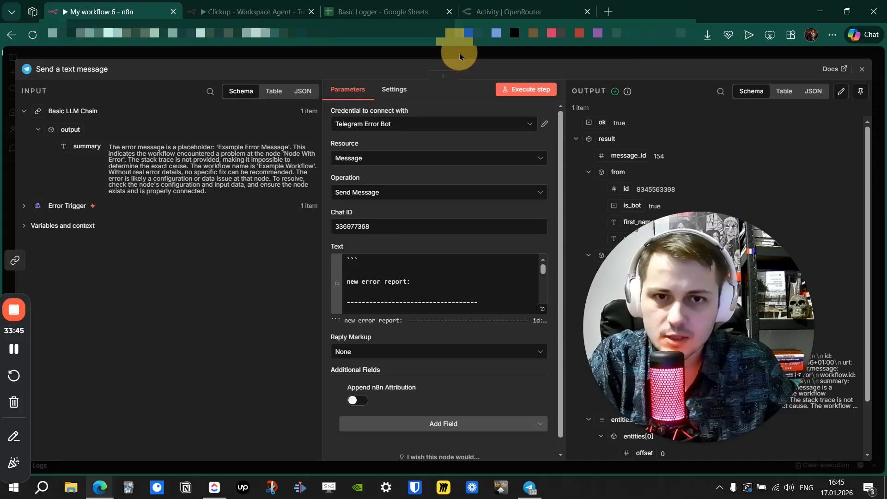